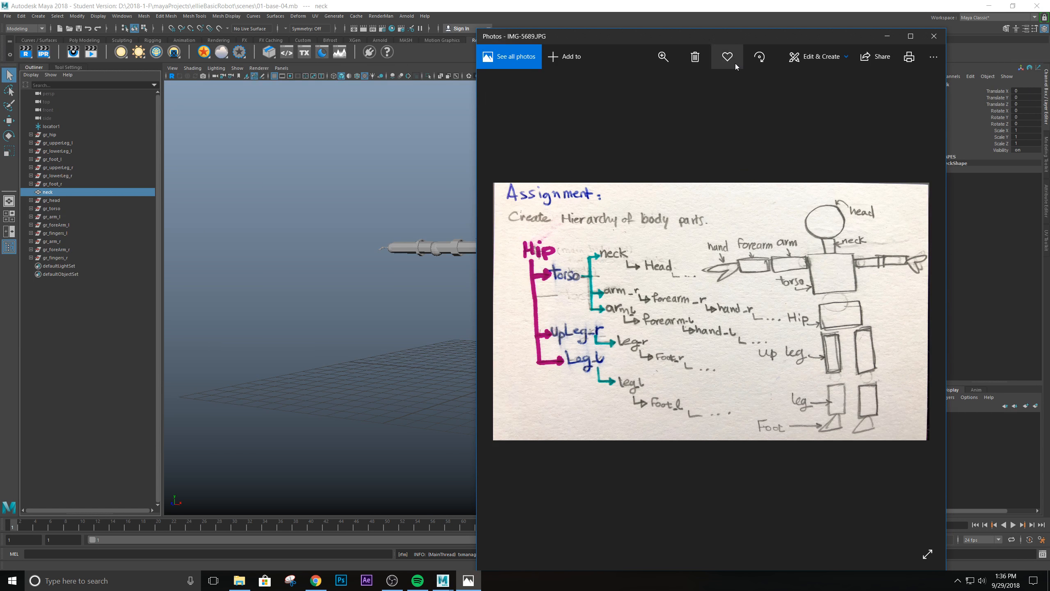
Compare the reference sketch of the body-part hierarchy with the full robot model.
left_click_drag(742, 35, 716, 25)
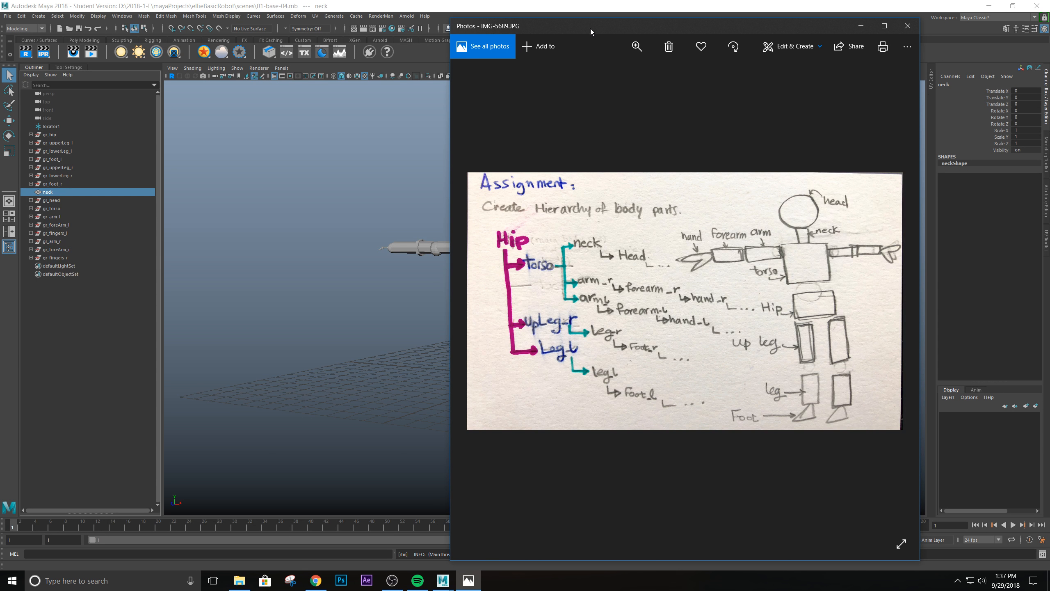
left_click_drag(590, 28, 0, 83)
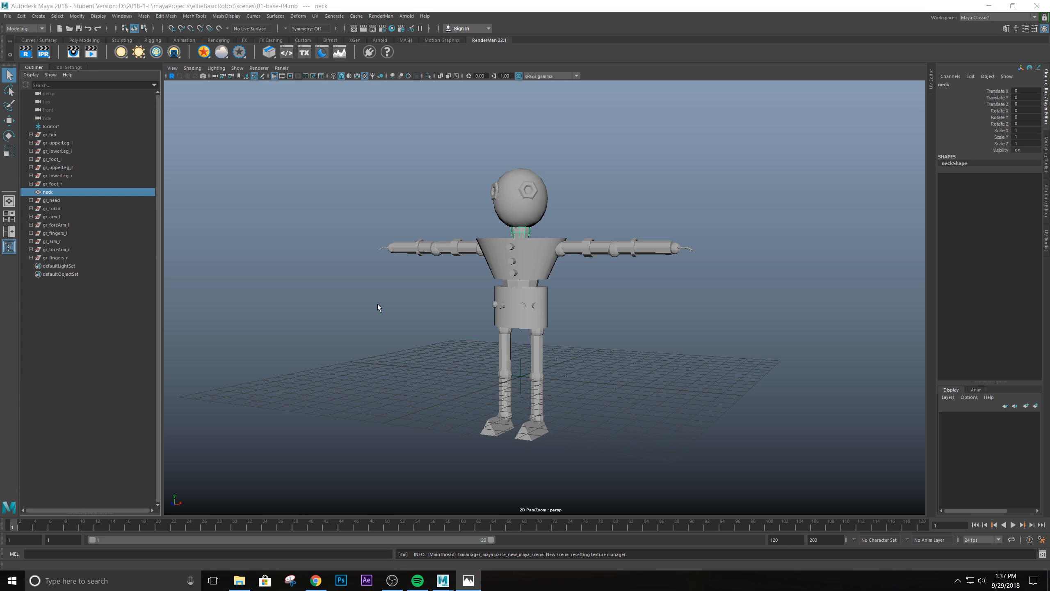
scroll(614, 343, "down", 3)
scroll(612, 343, "up", 5)
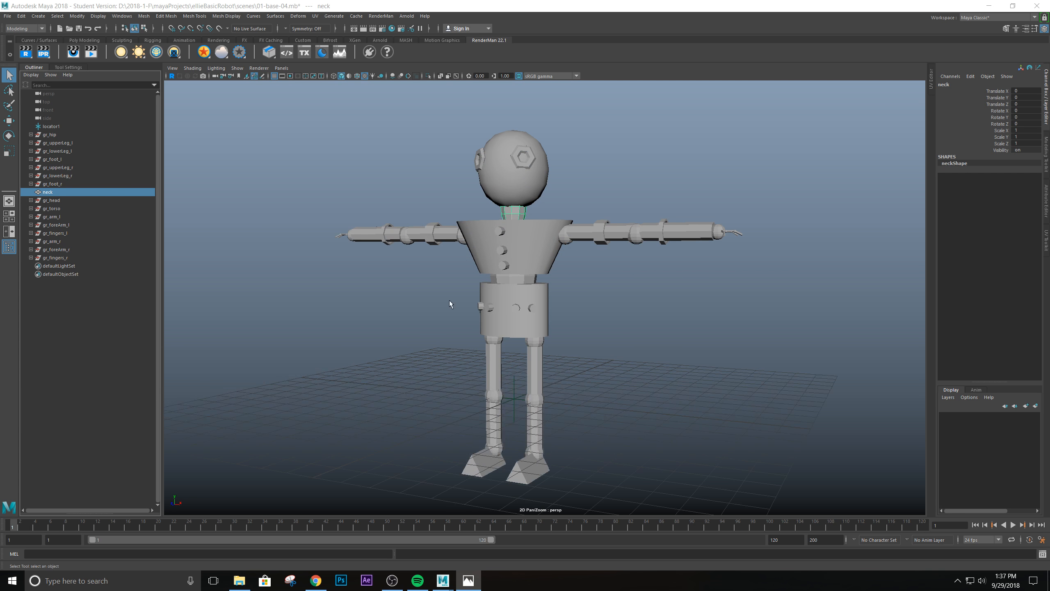
left_click_drag(0, 79, 611, 64)
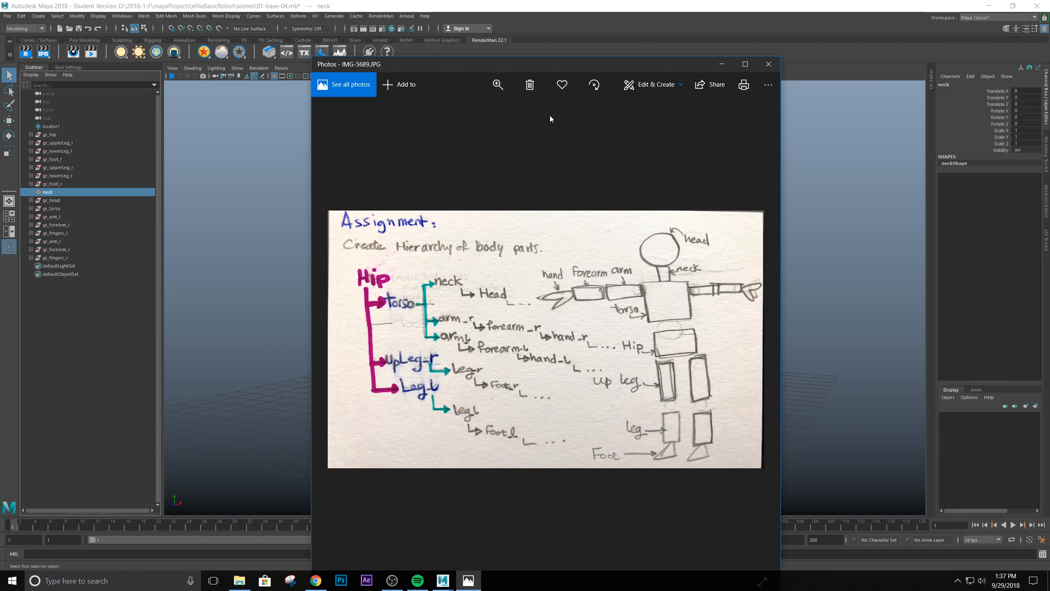
left_click_drag(533, 68, 0, 195)
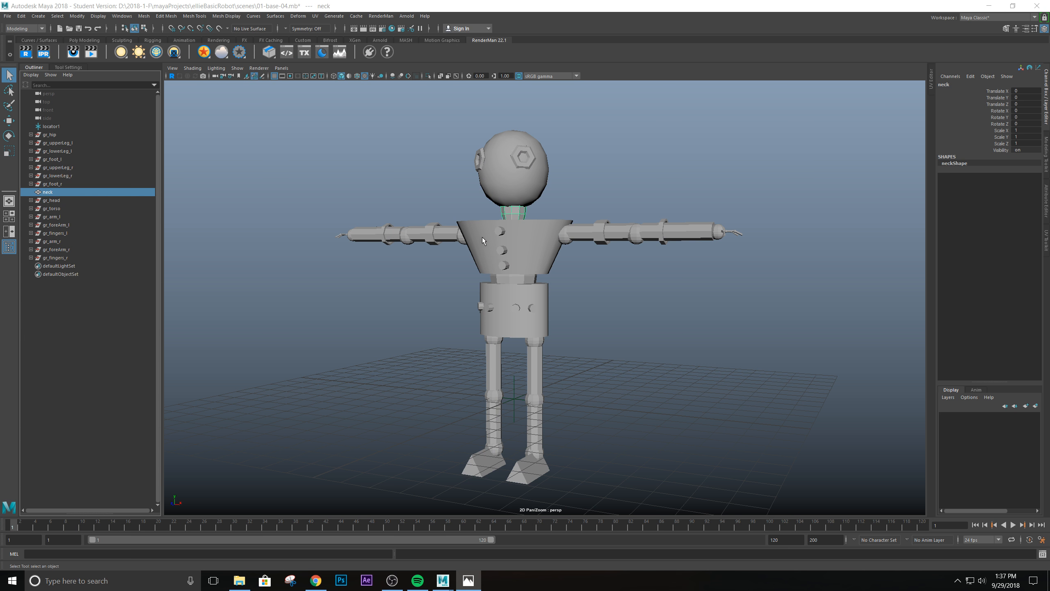
Examine the robot's head and neck as separate objects, closely and from a slightly different angle.
left_click(511, 187)
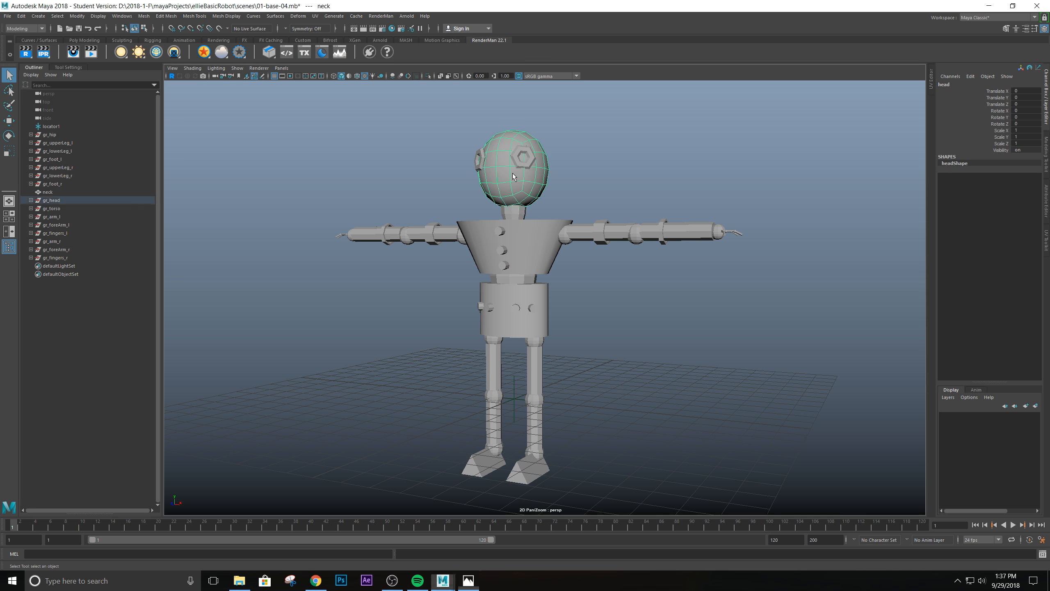
left_click(515, 214)
left_click(521, 174)
left_click(521, 208)
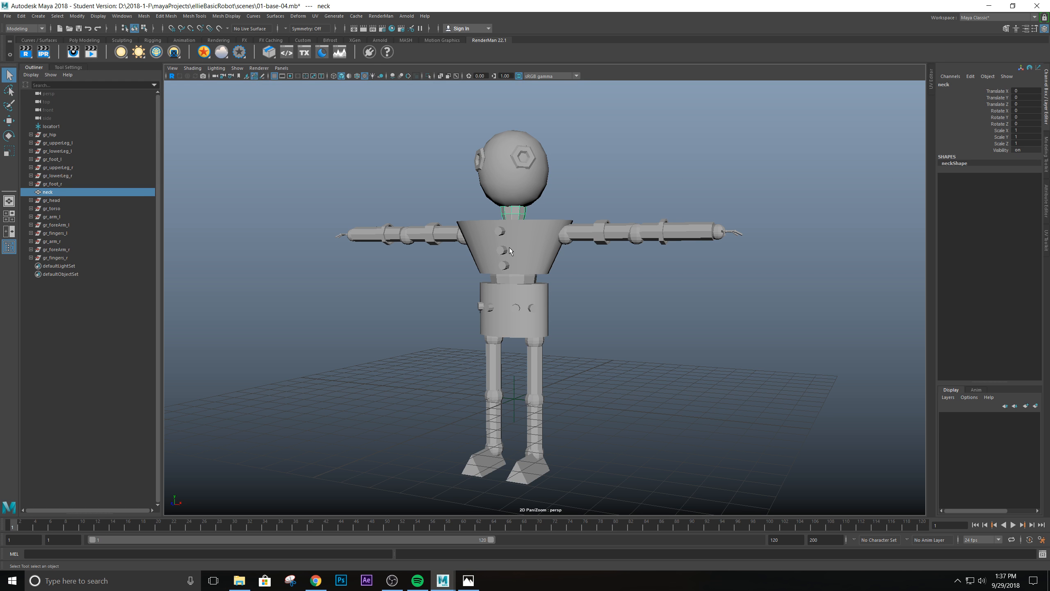
scroll(586, 326, "down", 5)
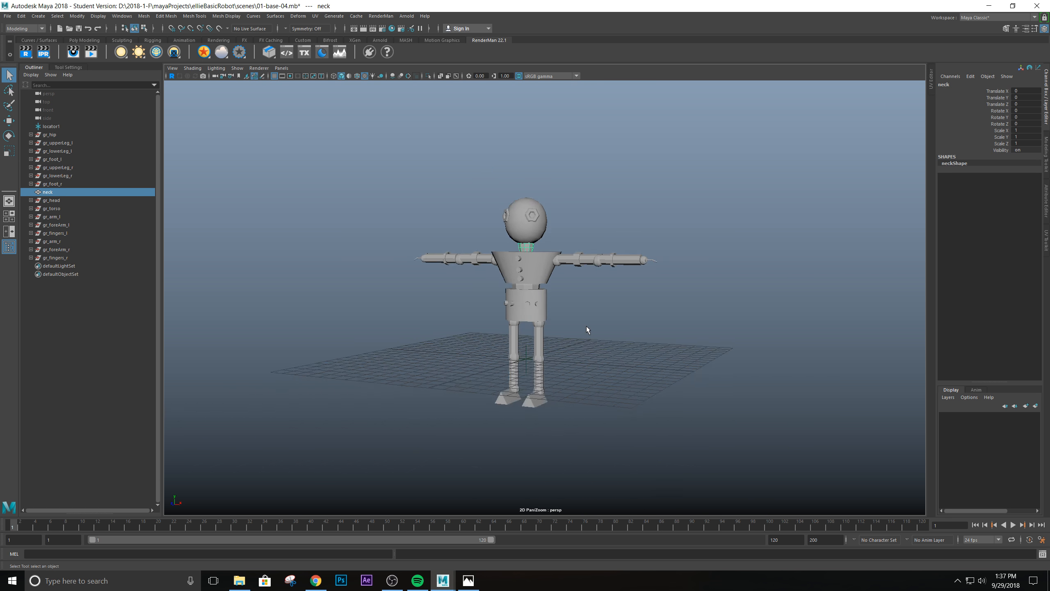
scroll(585, 304, "up", 7)
middle_click_drag(565, 216, 545, 283, "alt")
left_click_drag(467, 288, 485, 295, "alt")
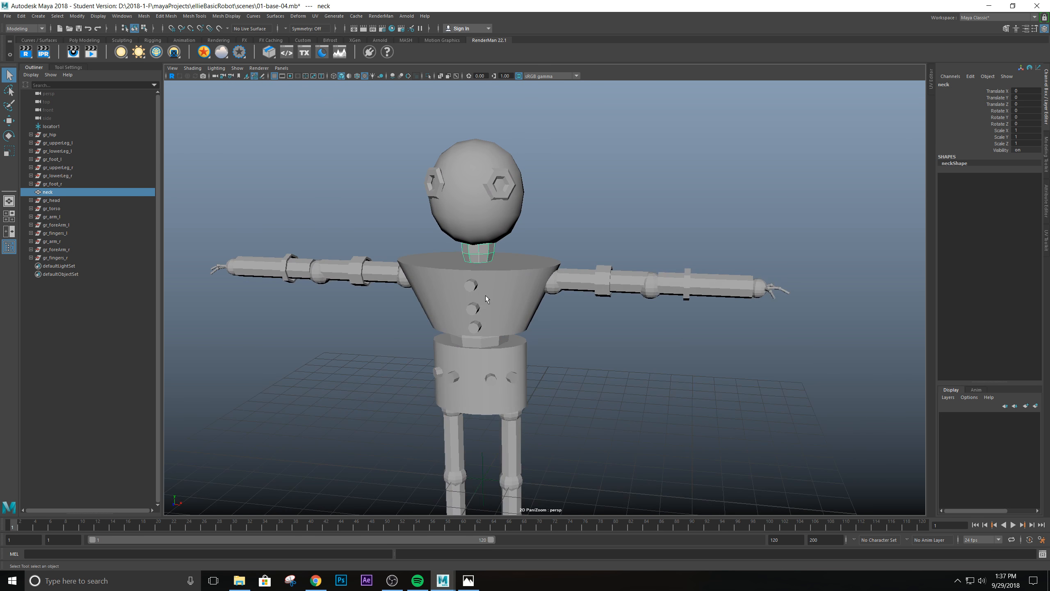
middle_click_drag(485, 295, 523, 248, "alt")
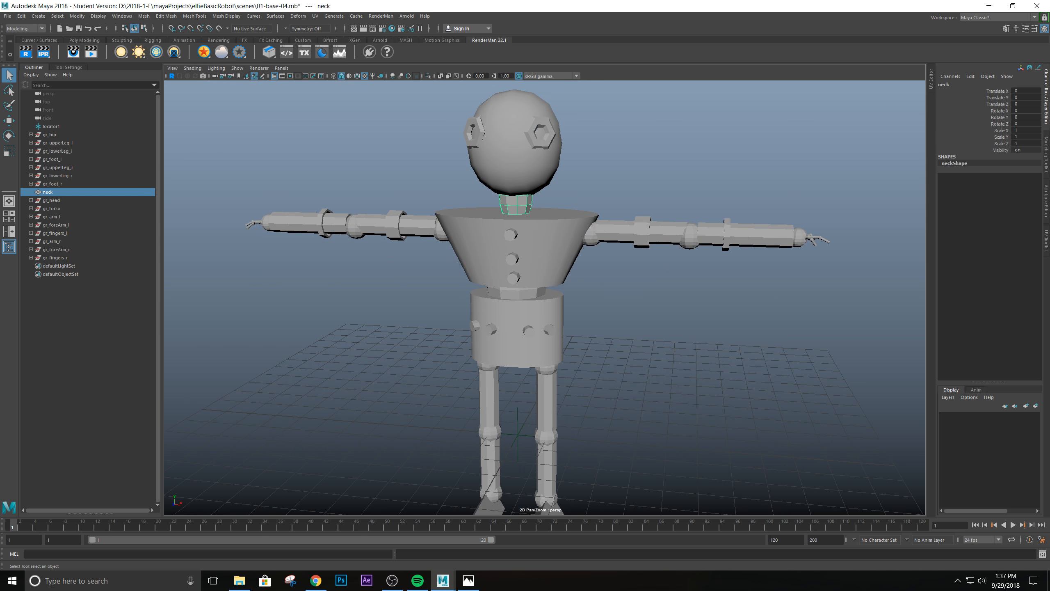
left_click_drag(0, 82, 0, 33)
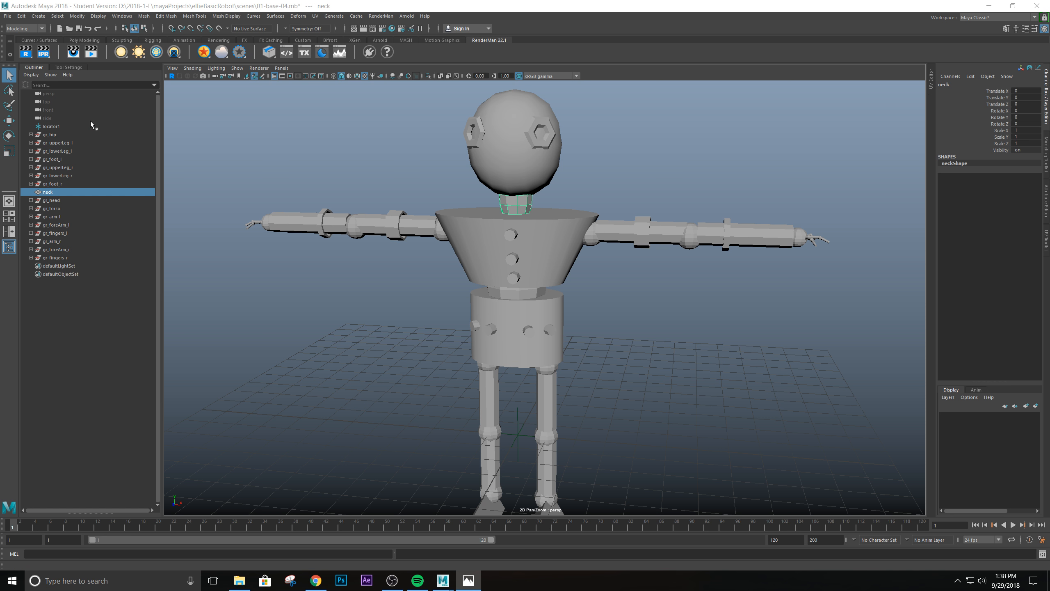
Check which objects the gr_head group contains and locate the neck in the scene hierarchy.
left_click(529, 174)
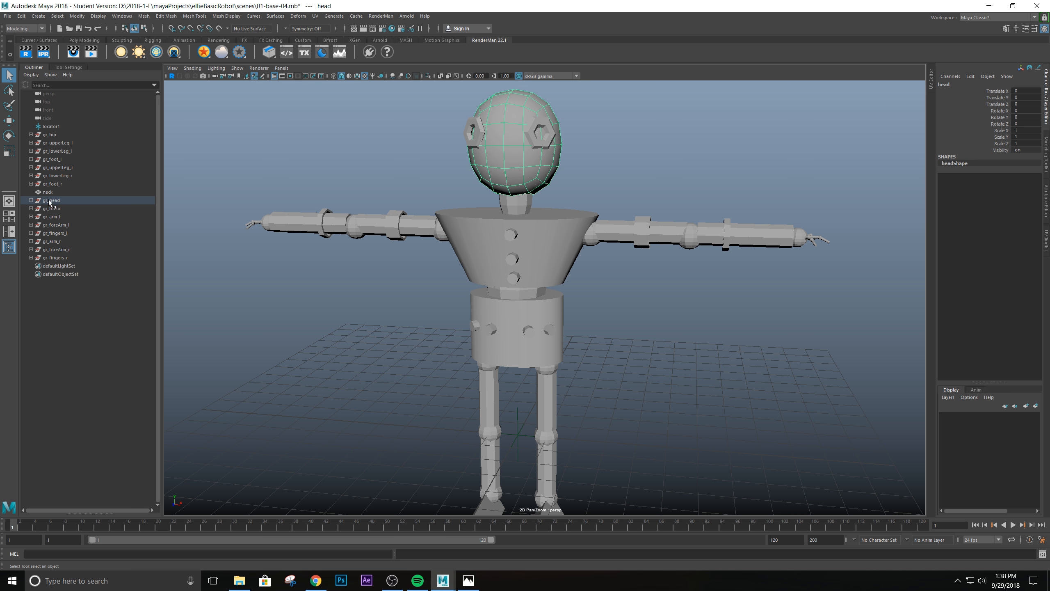
left_click(31, 200)
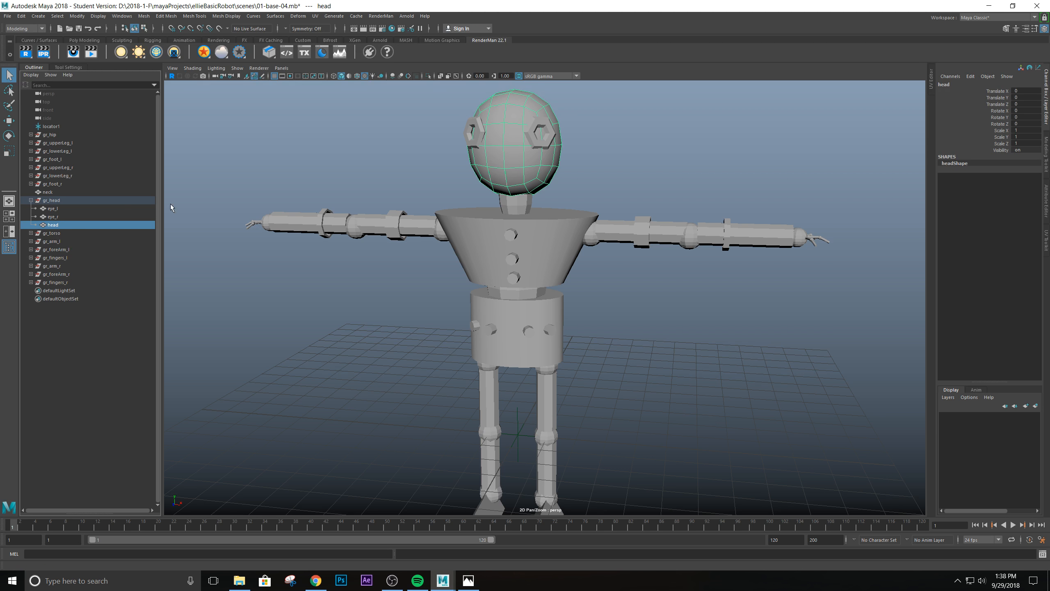
left_click(520, 207)
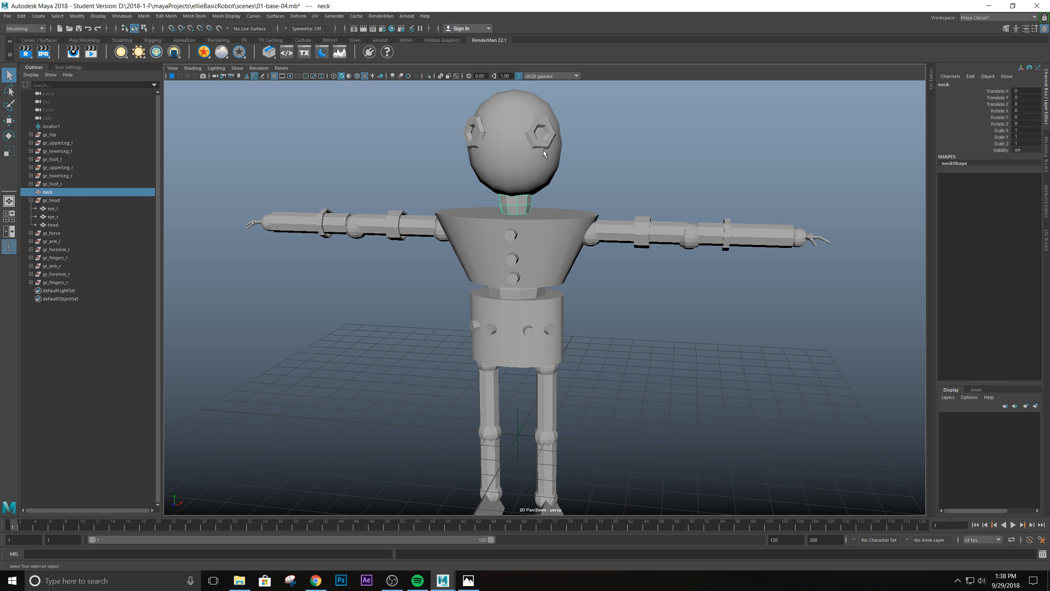
left_click(31, 200)
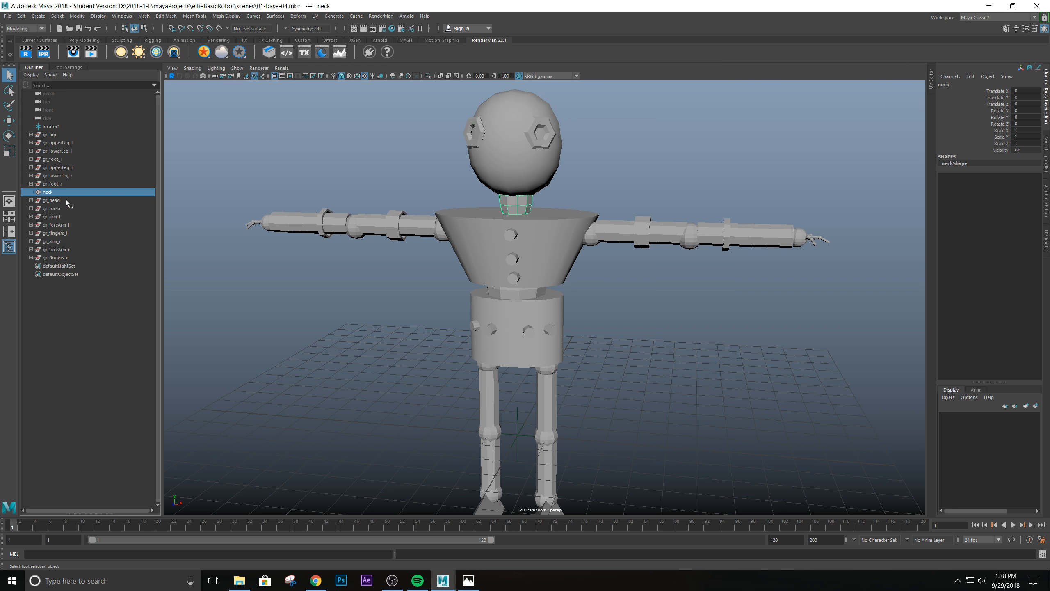
Parent gr_head under neck, and check the new hierarchy by selecting the neck and expanding it.
left_click(53, 200)
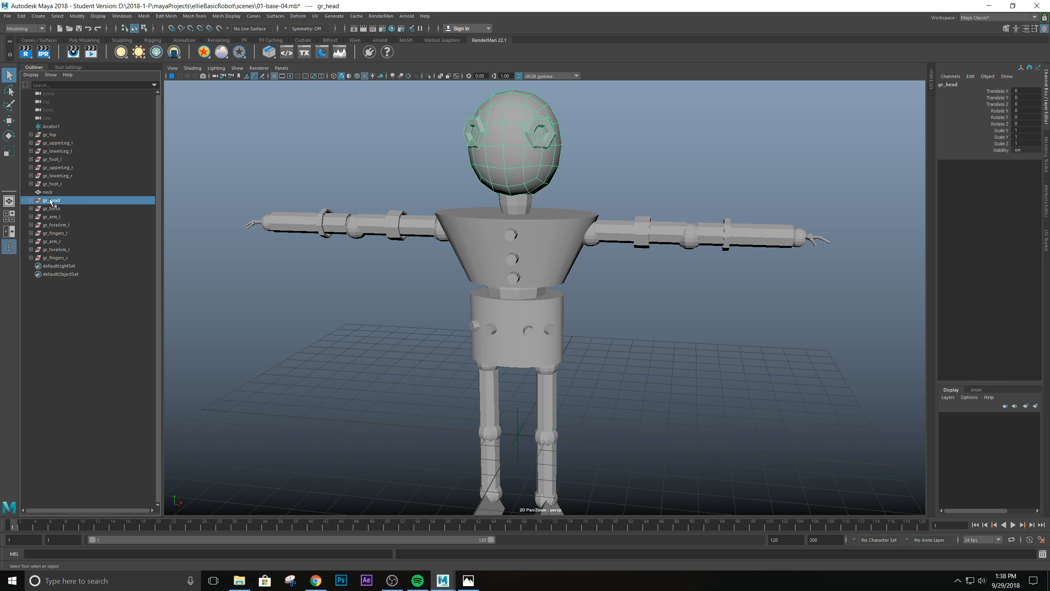
middle_click_drag(50, 201, 48, 195)
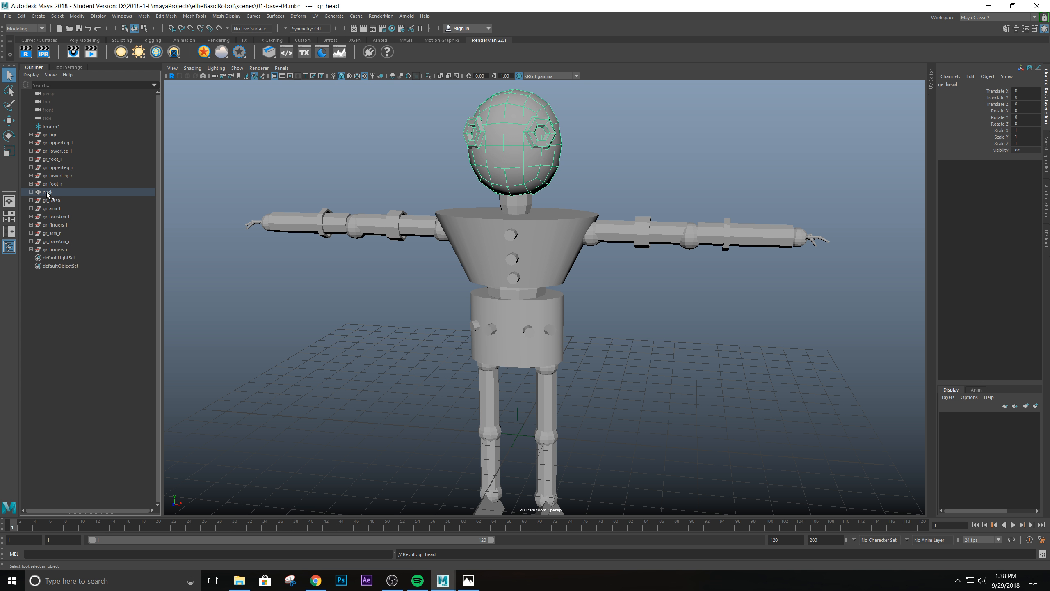
left_click(625, 189)
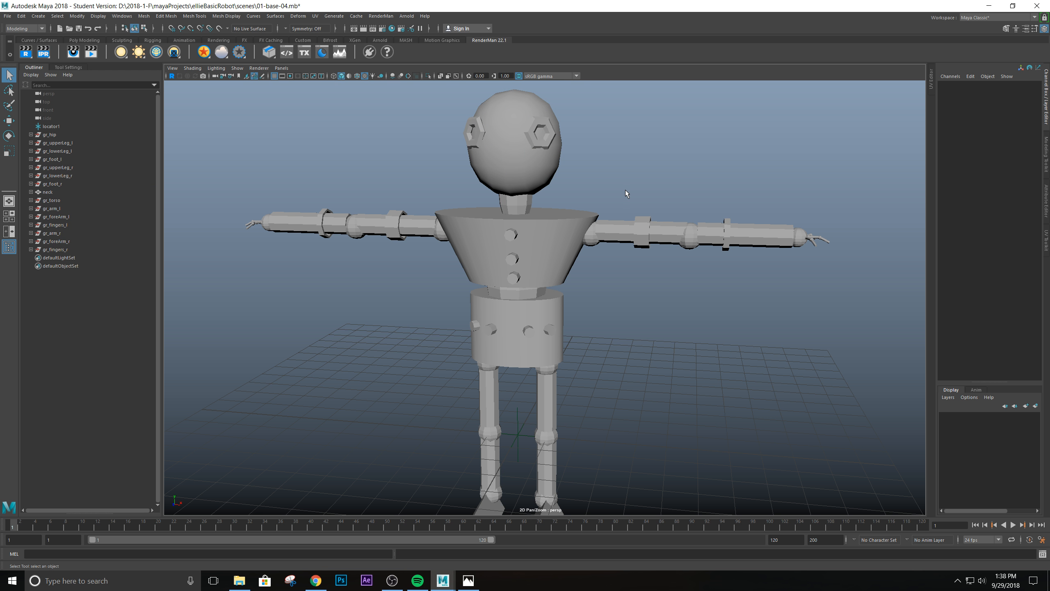
left_click(513, 204)
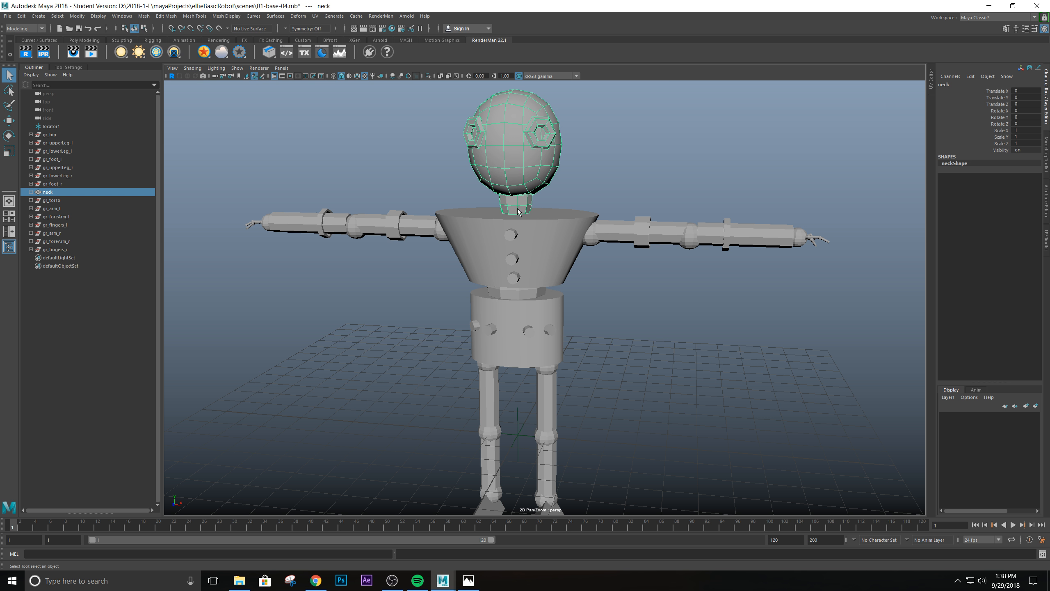
left_click(32, 192)
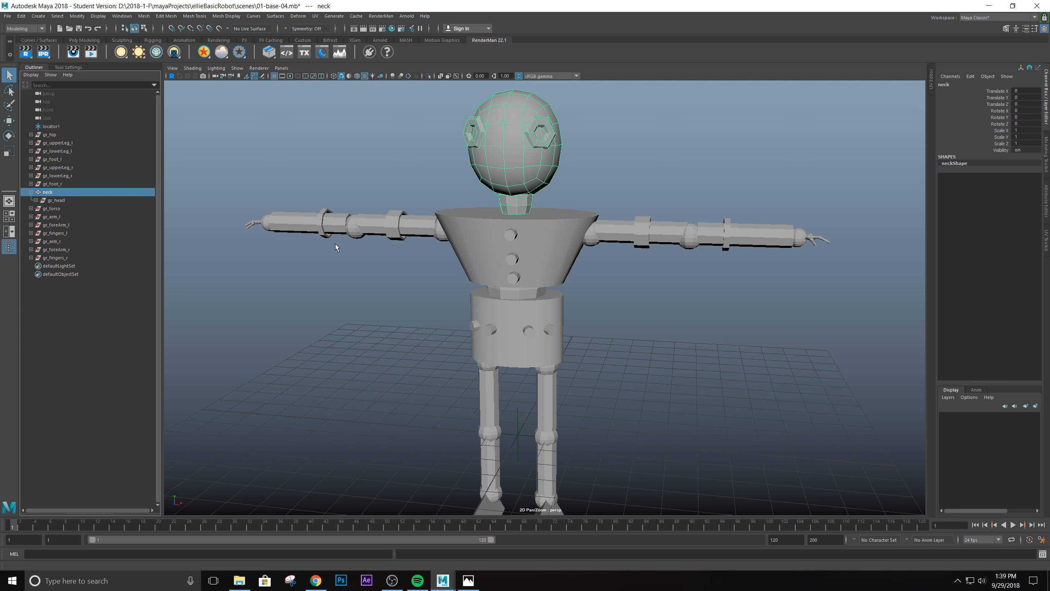
Try unparenting gr_head from neck with the Unparent command, and undo it.
left_click(52, 184)
left_click(50, 194)
left_click(54, 201)
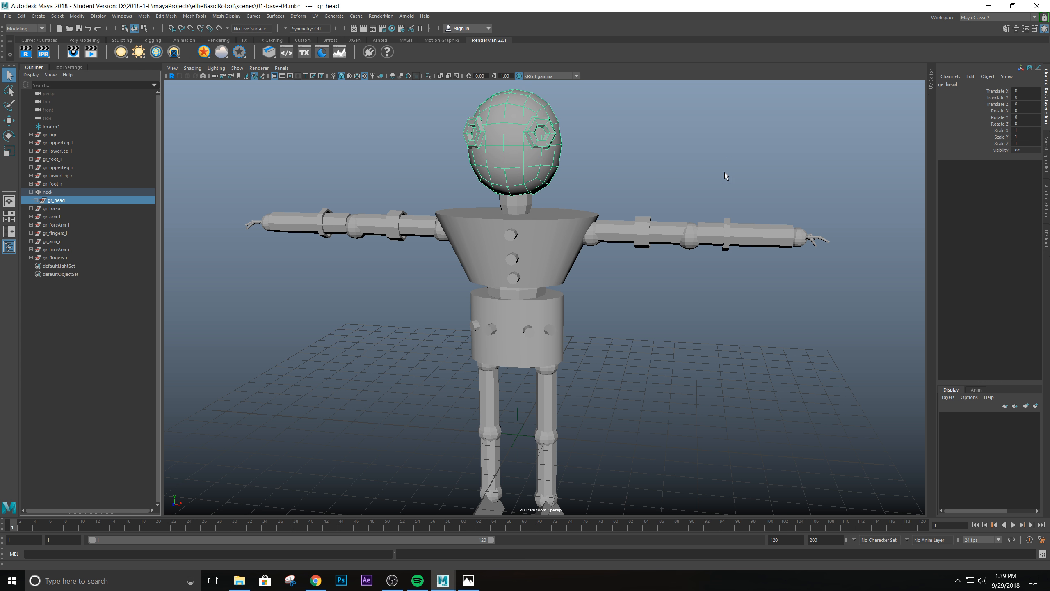
key("shift+p")
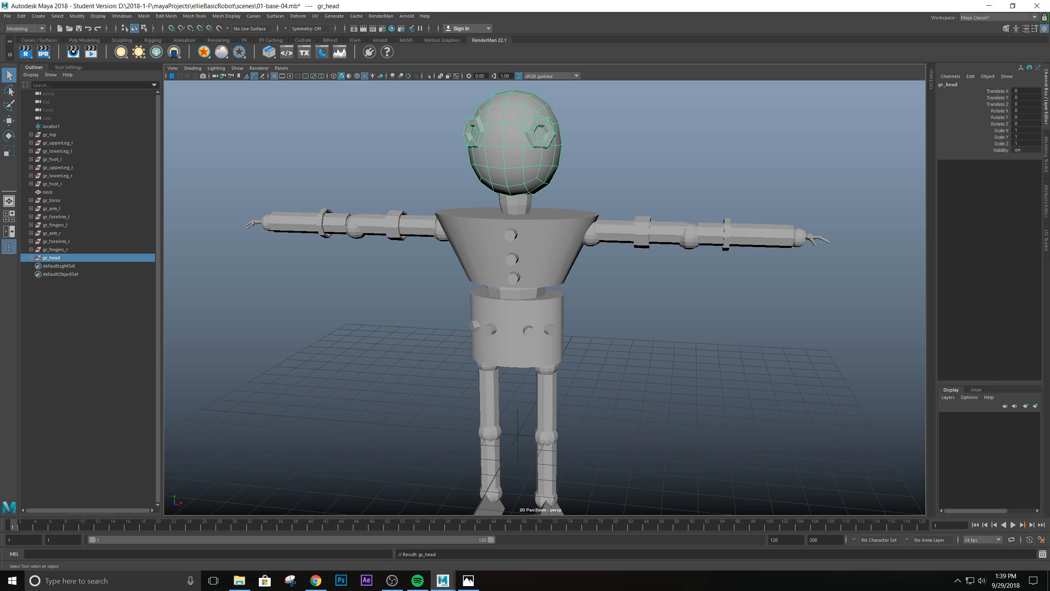
key("ctrl+z")
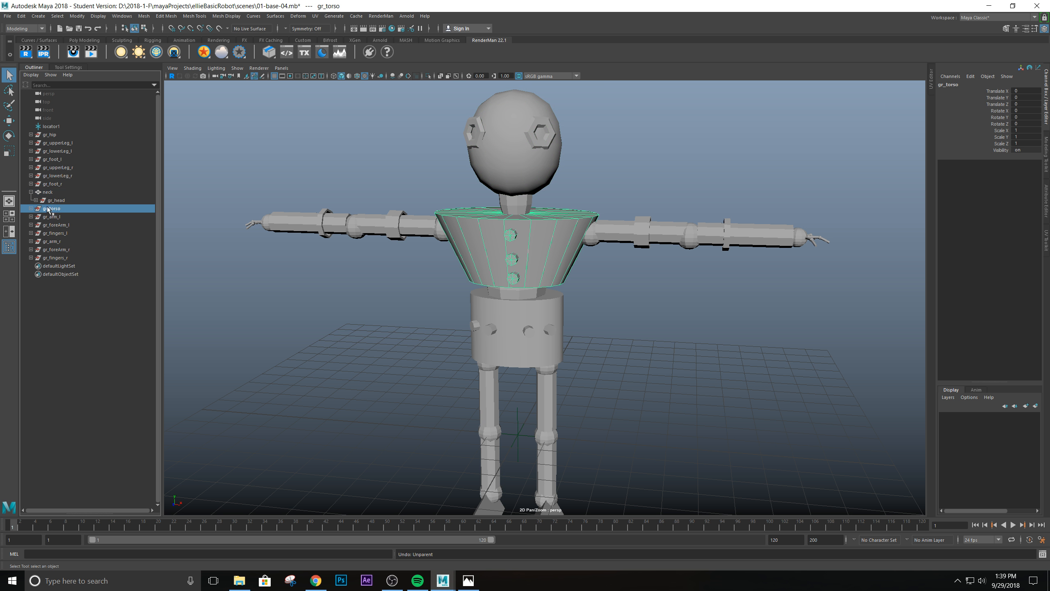
Try moving gr_head out of neck to just above it in the scene hierarchy, and undo the move.
left_click(61, 207)
left_click(58, 200)
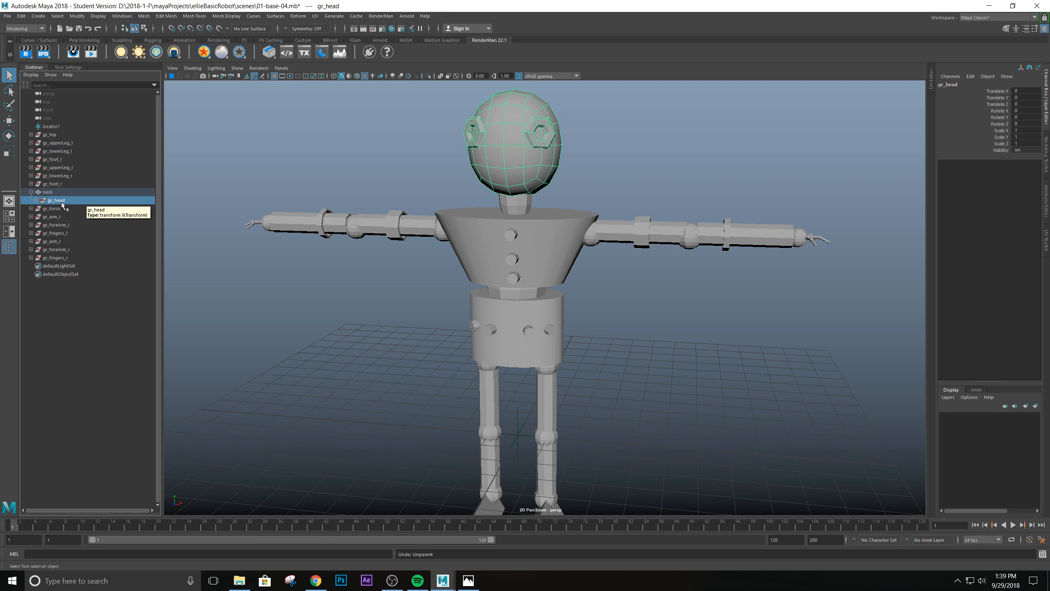
middle_click_drag(58, 203, 44, 188)
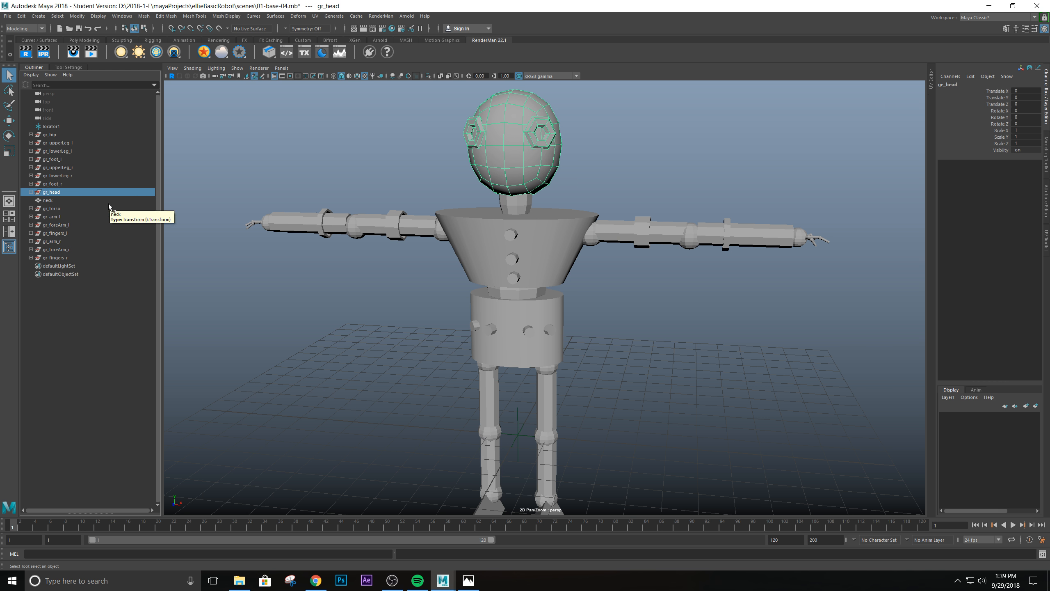
key("ctrl+z")
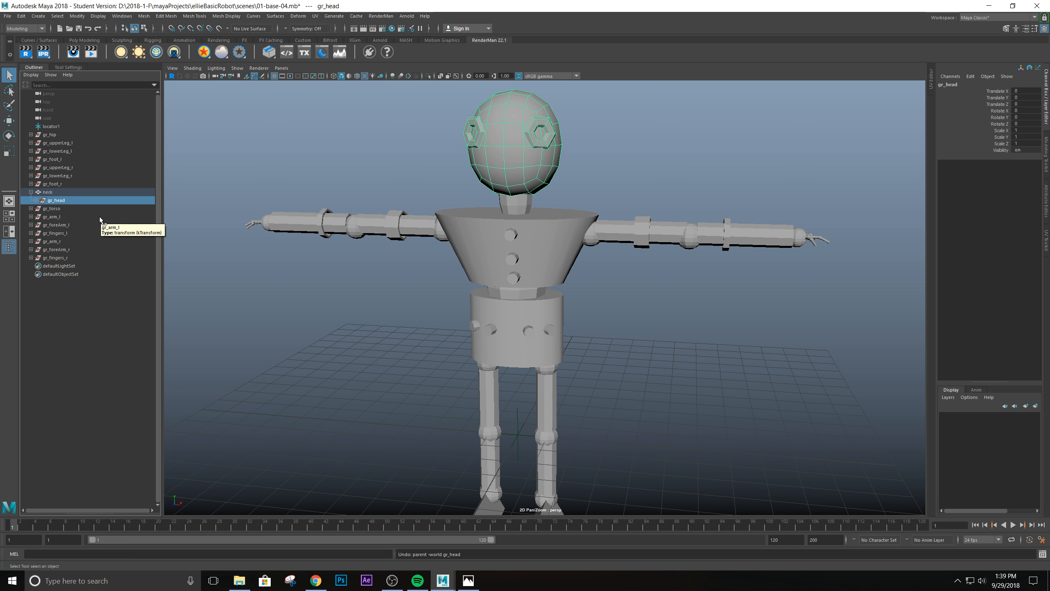
Unparent gr_head from neck and check that each can be selected separately.
key("shift+p")
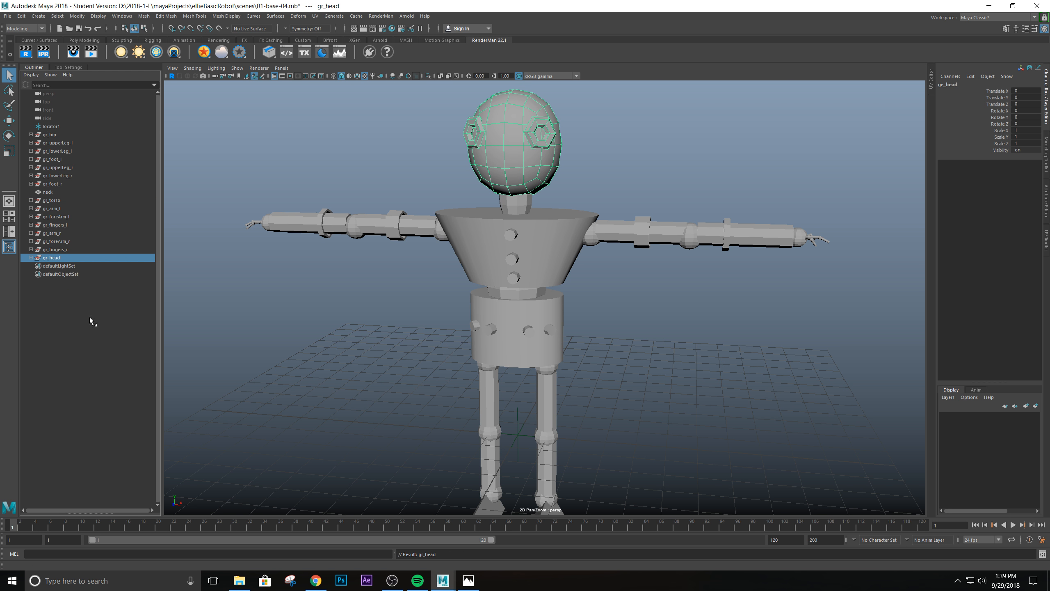
left_click(52, 192)
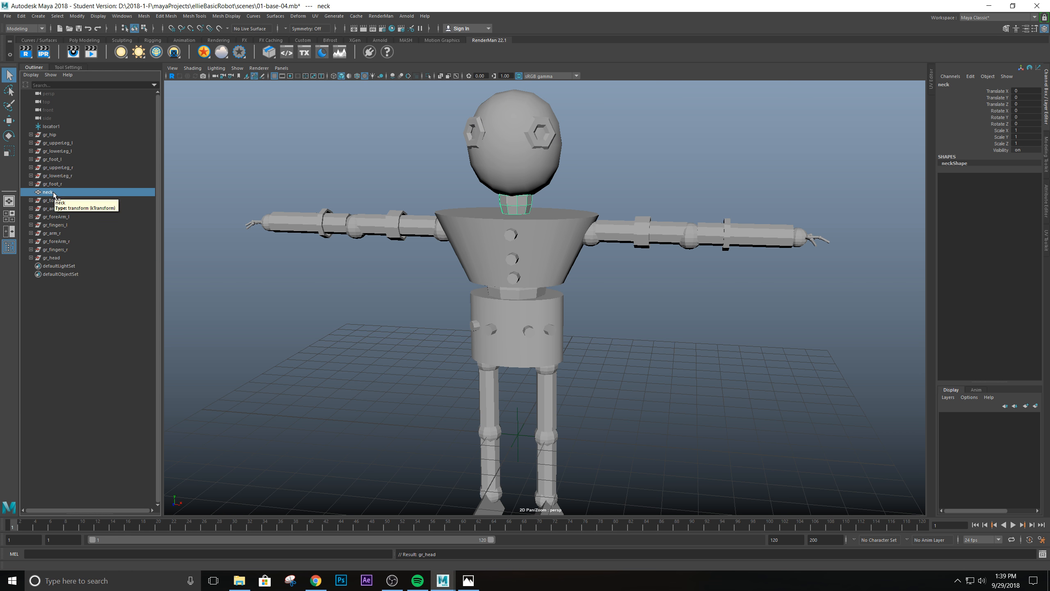
left_click(55, 257)
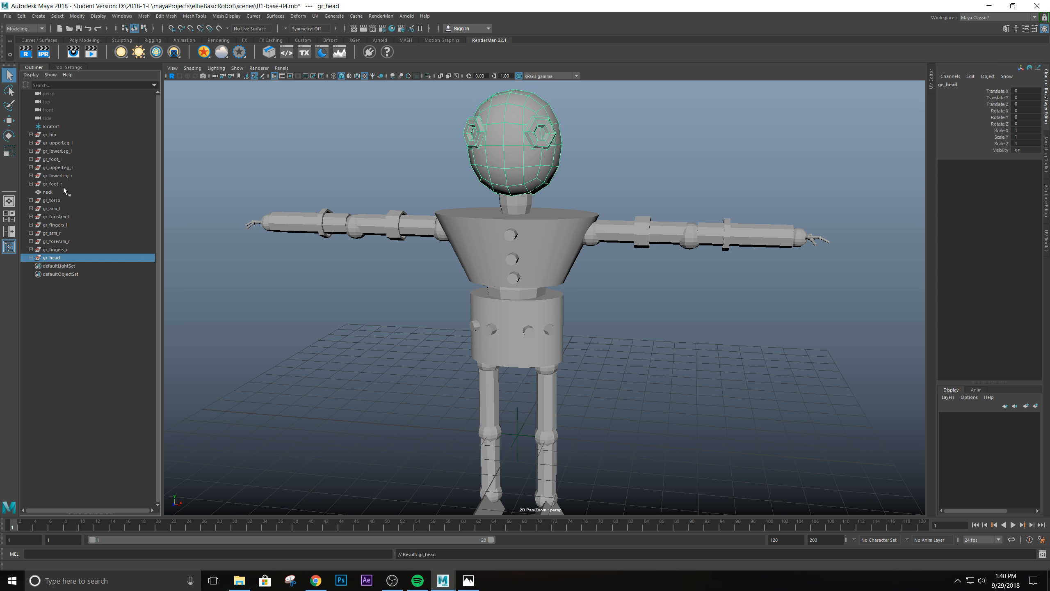
Group the neck object on its own and rename the new group gr_neck.
left_click(48, 192)
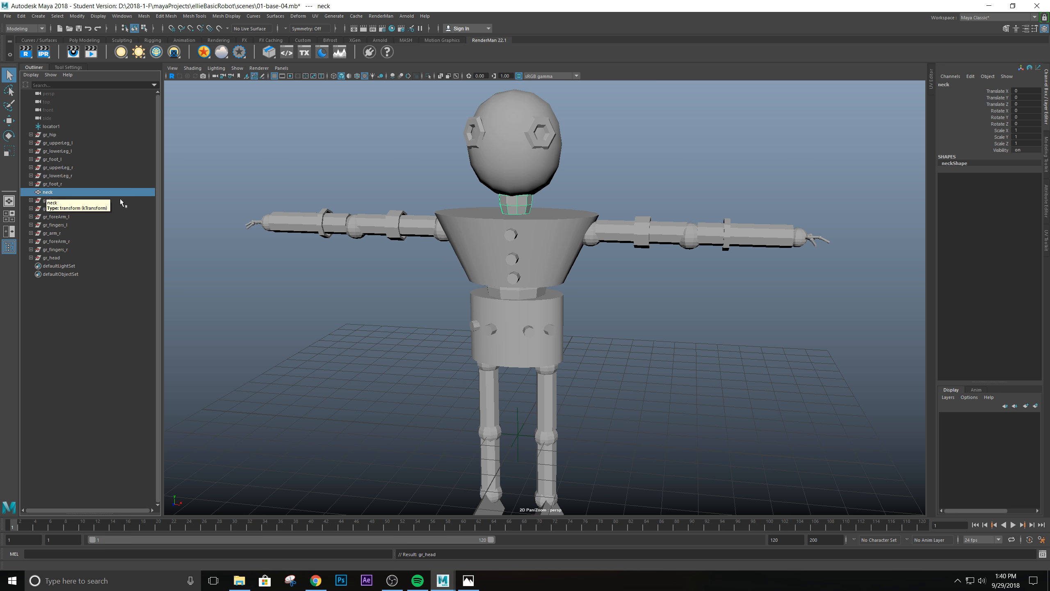
left_click(45, 201)
left_click(47, 193)
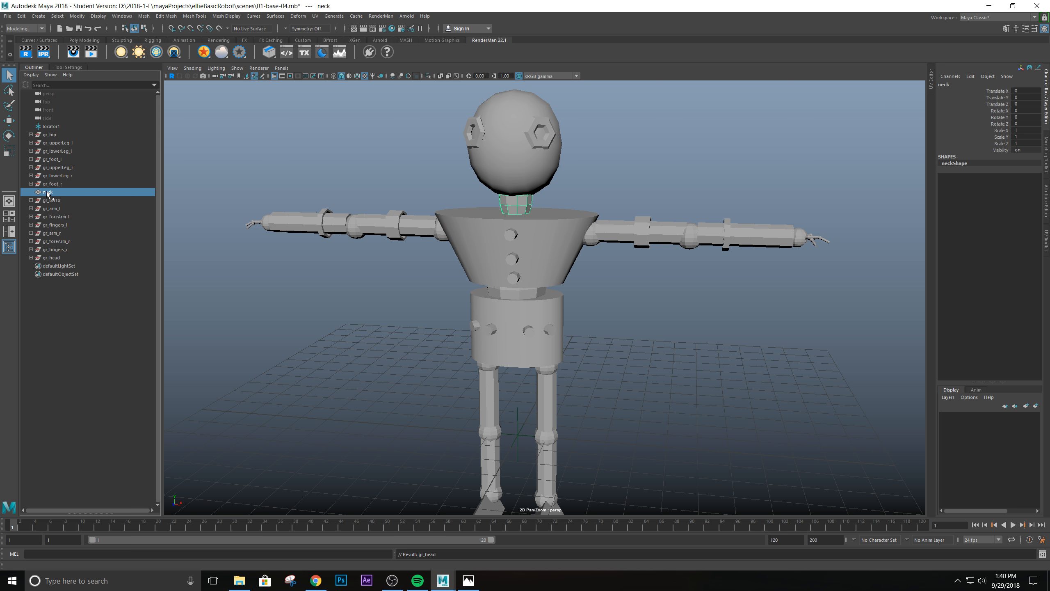
key("ctrl+g")
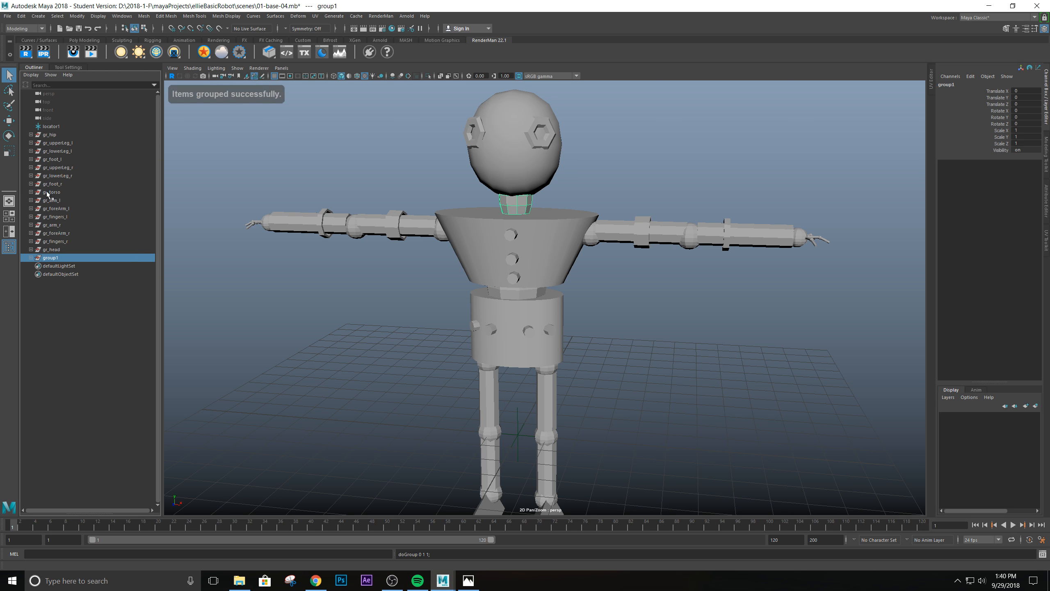
left_click(31, 258)
left_click(56, 266)
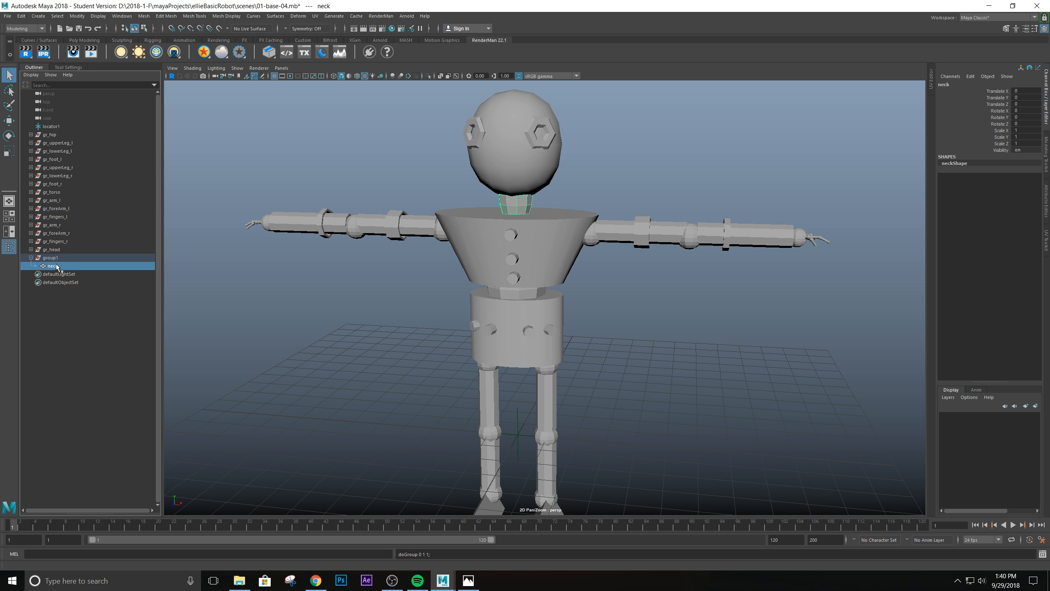
left_click(49, 258)
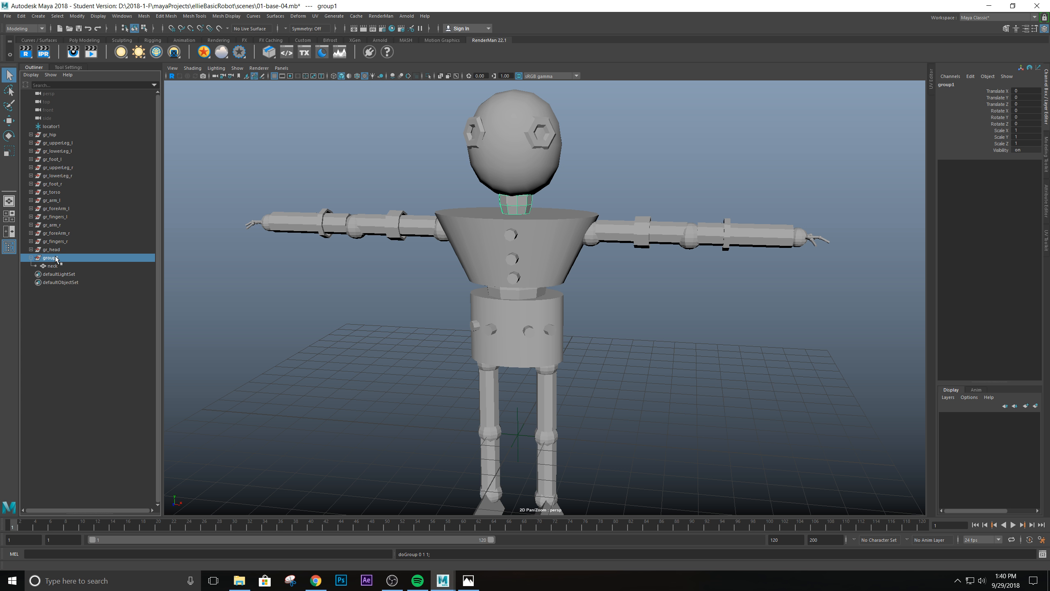
double_click(56, 258)
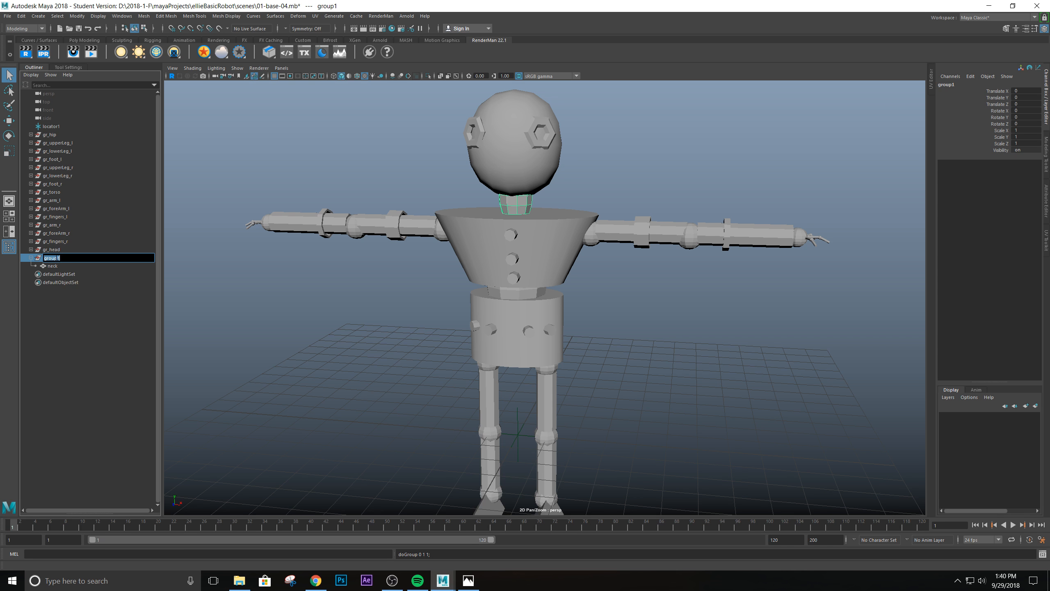
type("gr_neck")
key("Return")
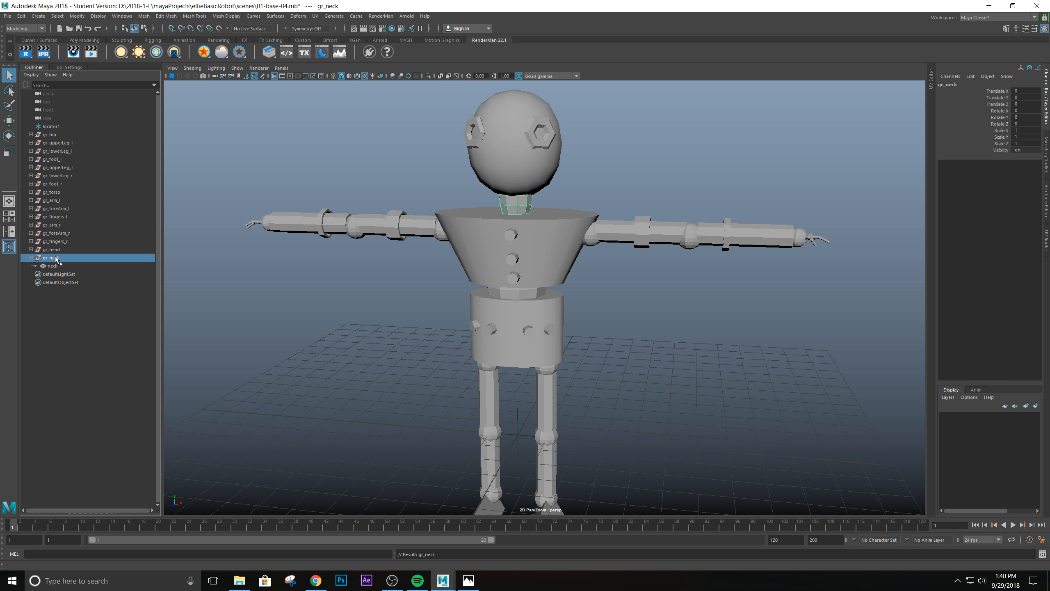
Reorder the scene hierarchy so gr_neck sits directly below gr_foot_r and gr_head directly below gr_neck.
left_click(32, 259)
left_click_drag(46, 257, 53, 192)
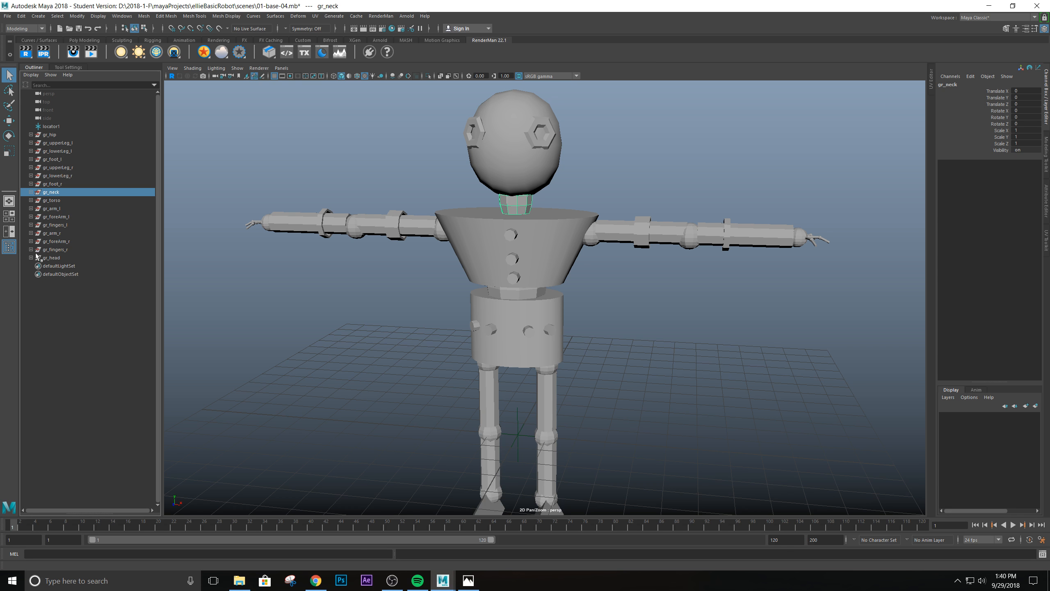
left_click(53, 258)
left_click_drag(54, 258, 52, 196)
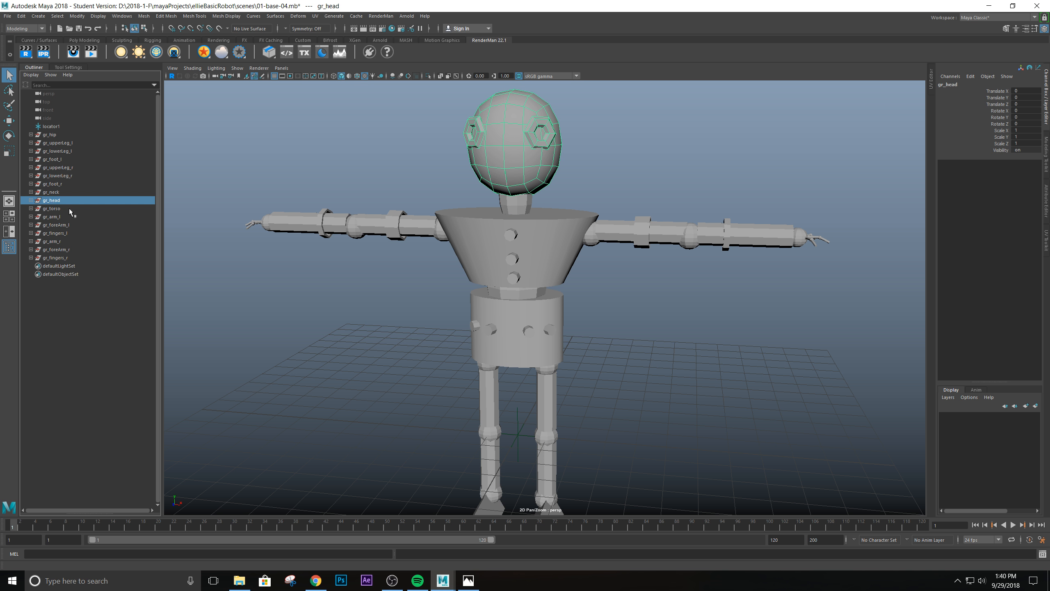
Expand gr_neck and gr_head to examine the objects each group contains, and clear the selection.
left_click(31, 201)
left_click(31, 192)
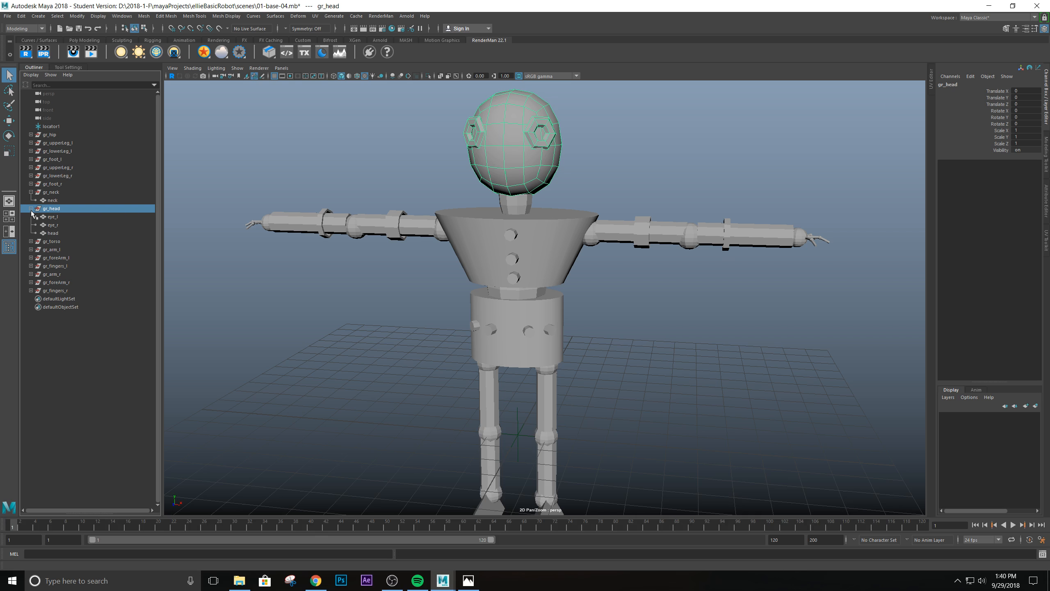
left_click(31, 209)
left_click(31, 208)
left_click(32, 192)
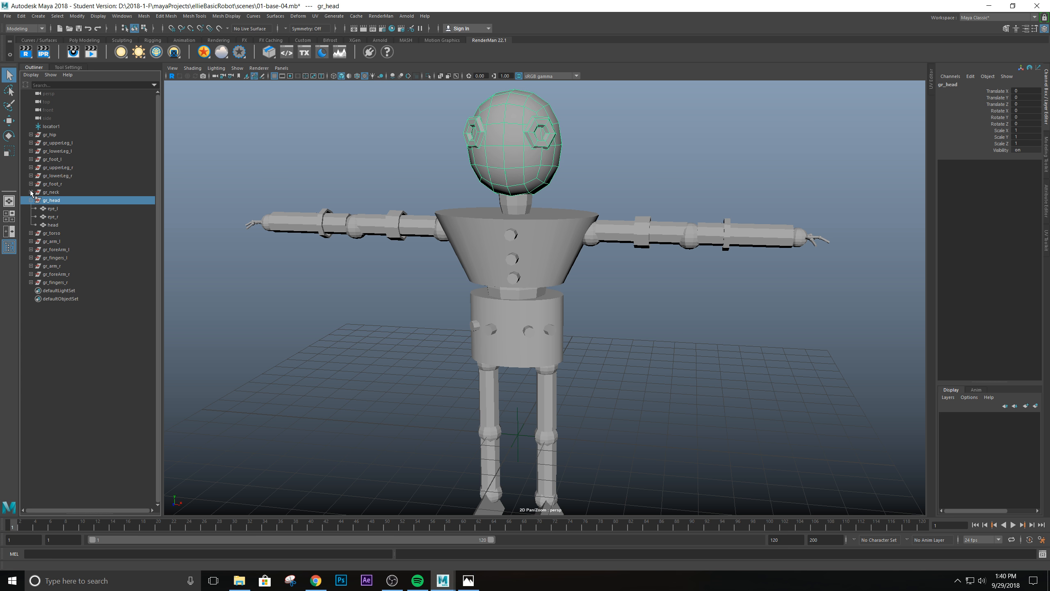
left_click(31, 192)
left_click(335, 179)
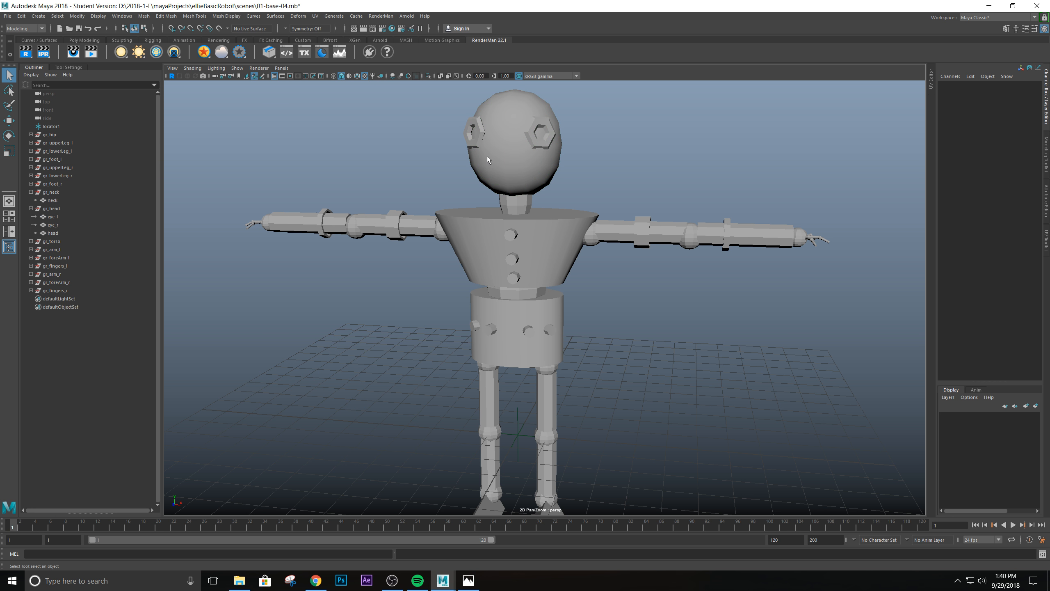
Select the neck, head and both eyes on the model to check their parent groups, and collapse gr_head and gr_neck.
left_click(516, 206)
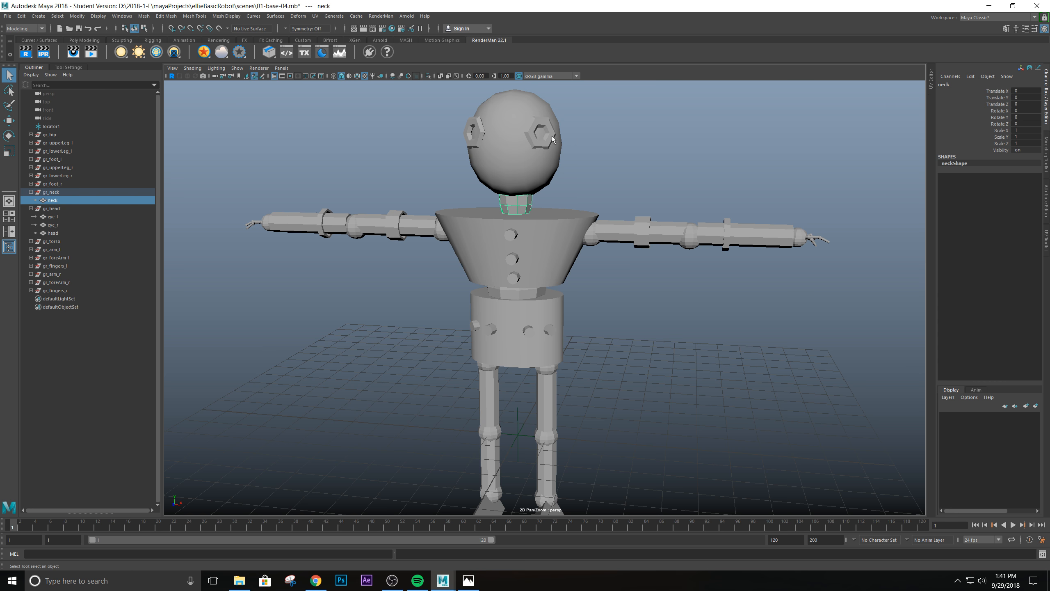
left_click(552, 135)
left_click(478, 126)
left_click(525, 166)
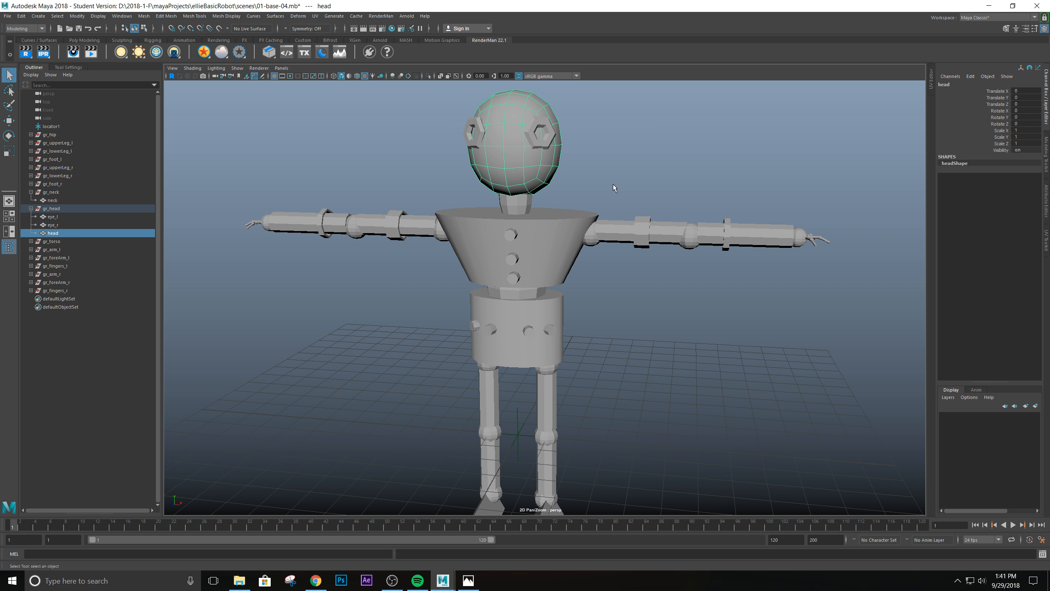
left_click(626, 197)
left_click(640, 223)
left_click(534, 162)
left_click(550, 125)
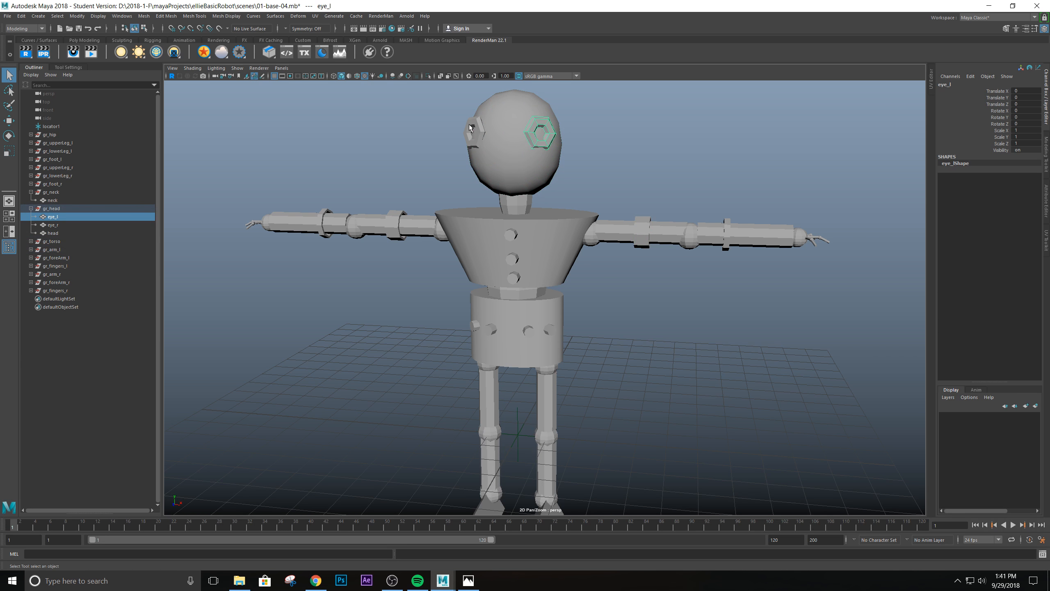
left_click(479, 121)
left_click(491, 149)
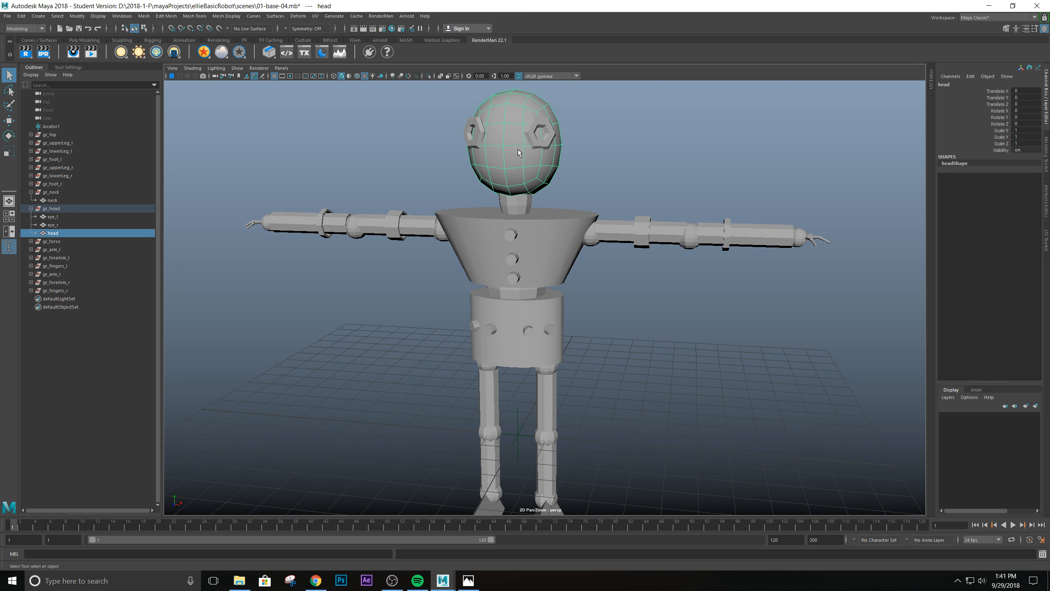
left_click(544, 125)
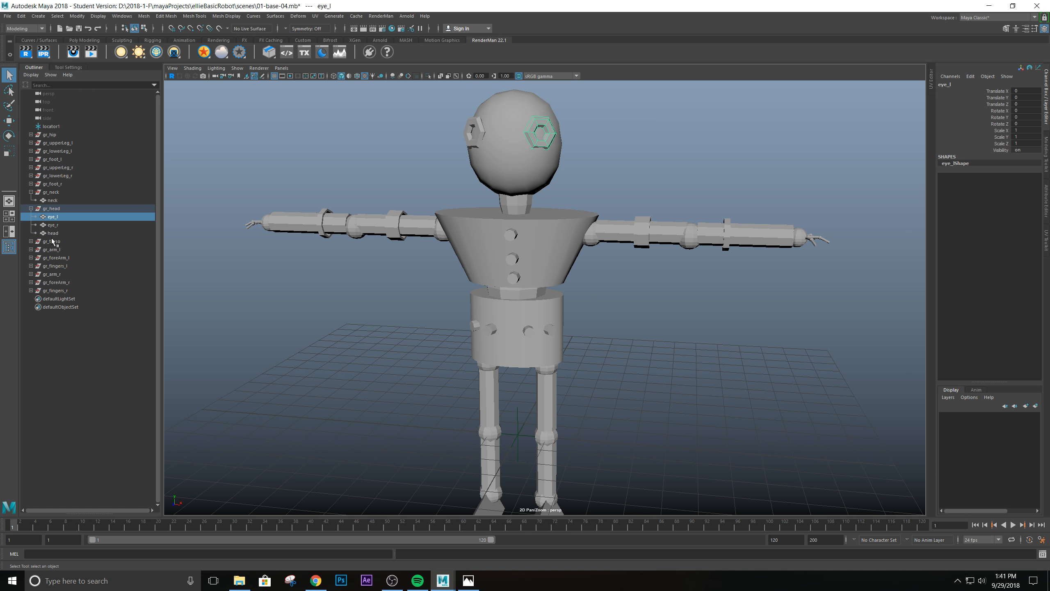
left_click(50, 210)
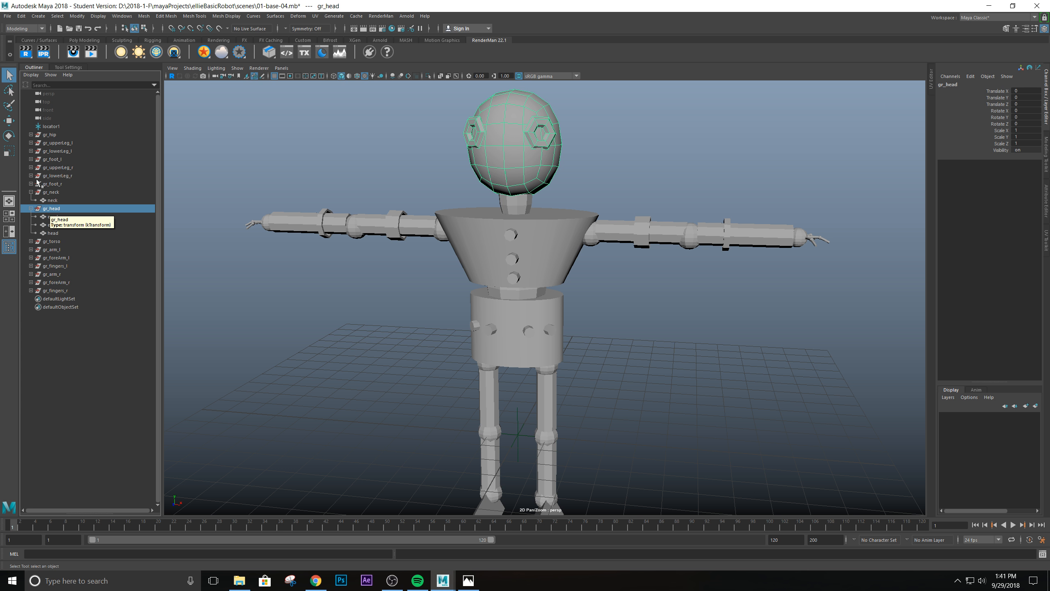
left_click(31, 208)
left_click(31, 191)
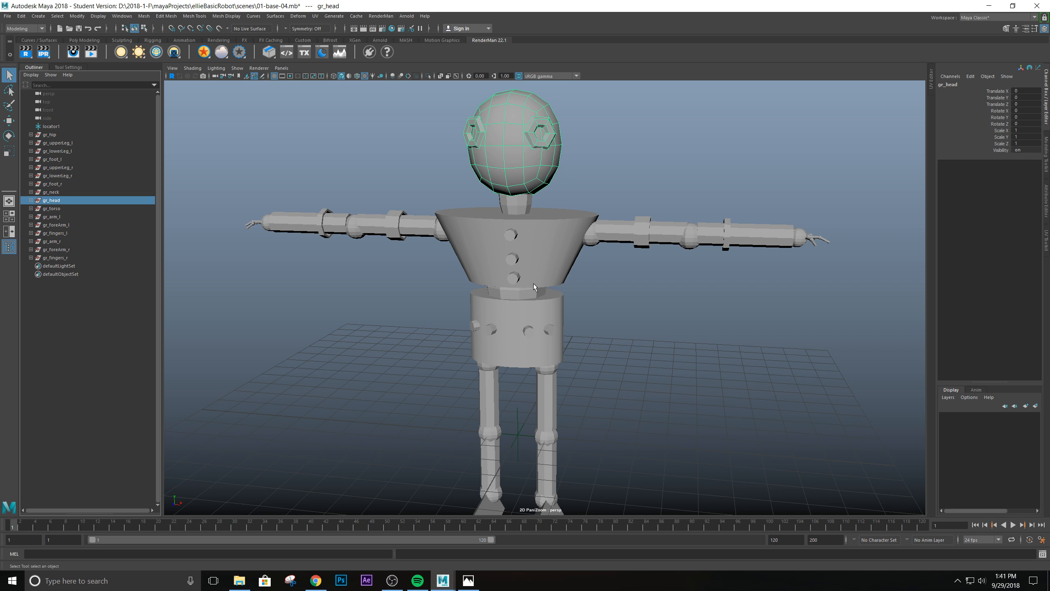
scroll(564, 273, "down", 2)
scroll(582, 280, "up", 5)
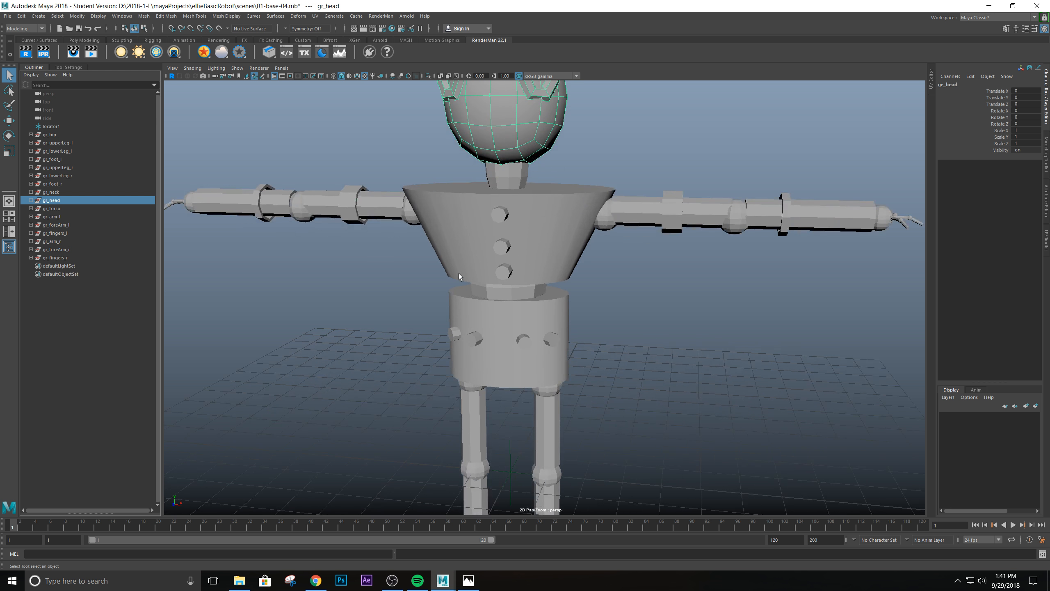
scroll(458, 273, "down", 5)
middle_click_drag(664, 356, 667, 384, "alt")
left_click_drag(667, 385, 606, 333, "alt")
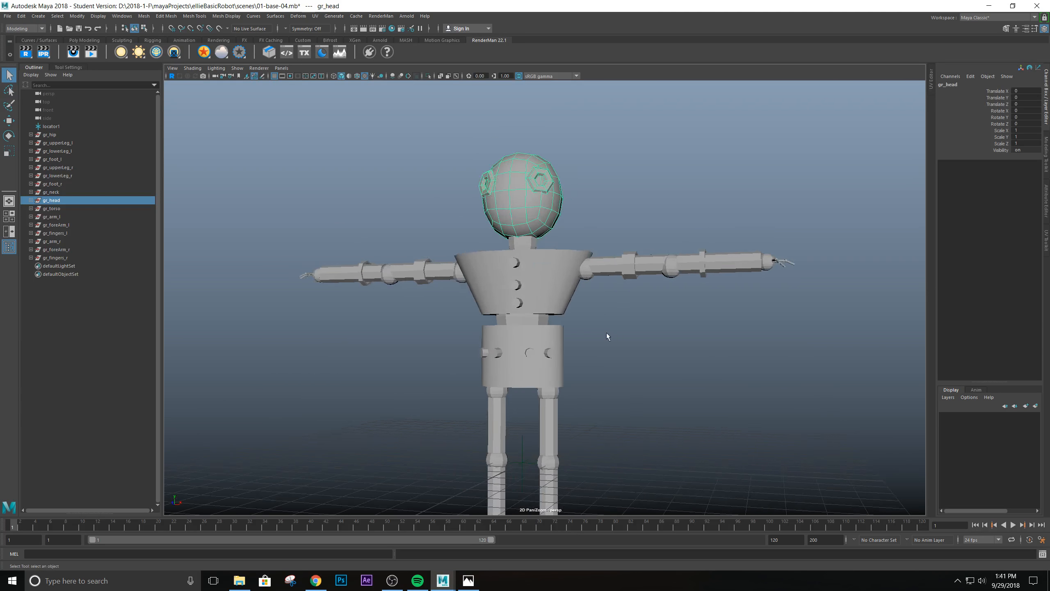
scroll(607, 342, "up", 4)
left_click_drag(566, 300, 571, 320, "alt")
middle_click_drag(572, 265, 587, 322, "alt")
scroll(558, 274, "down", 4)
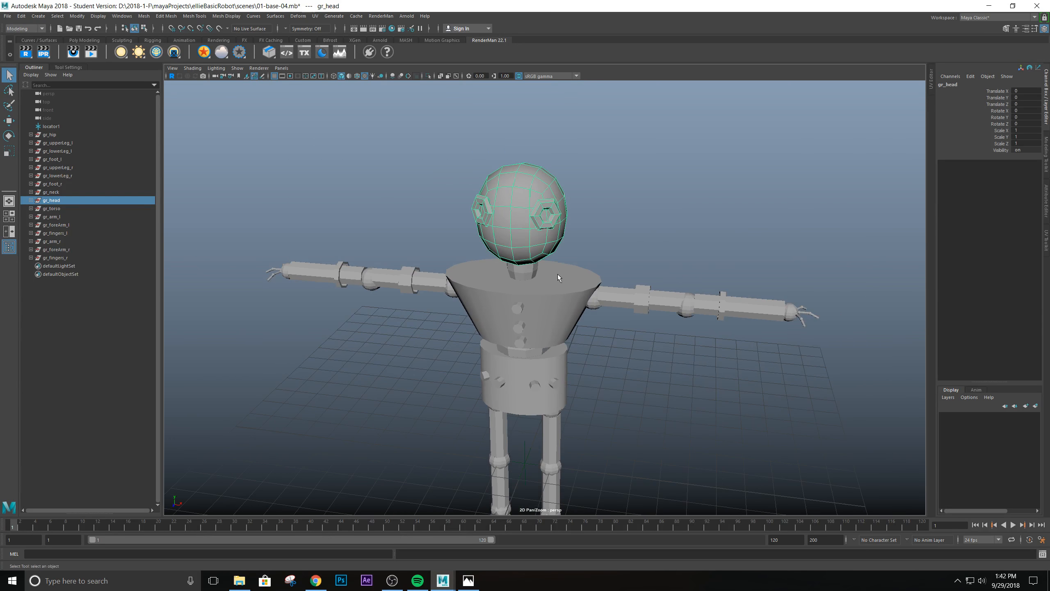
left_click_drag(558, 277, 558, 306, "alt")
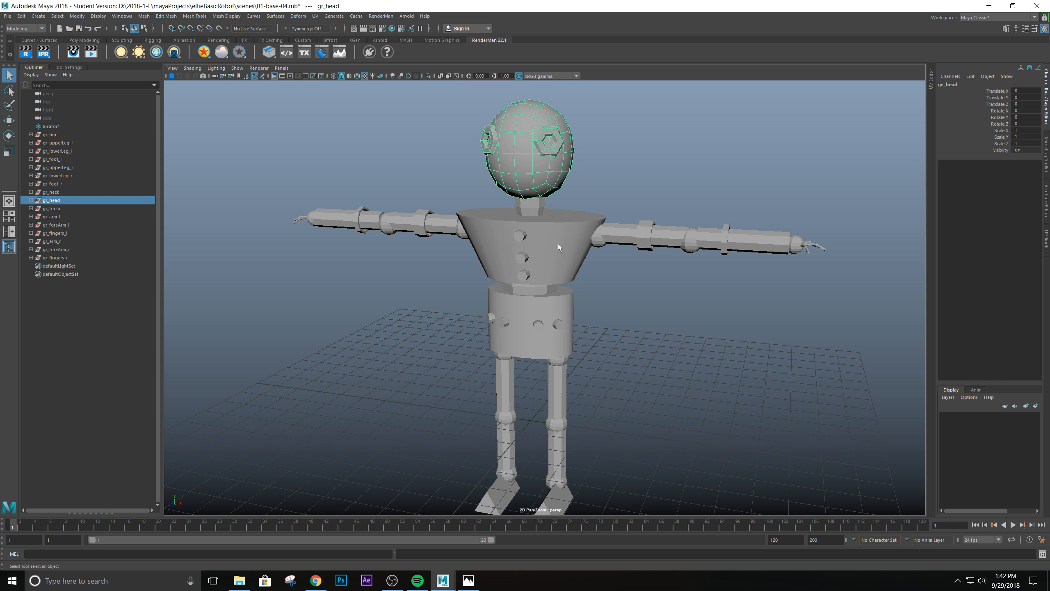
left_click_drag(600, 260, 581, 274, "alt")
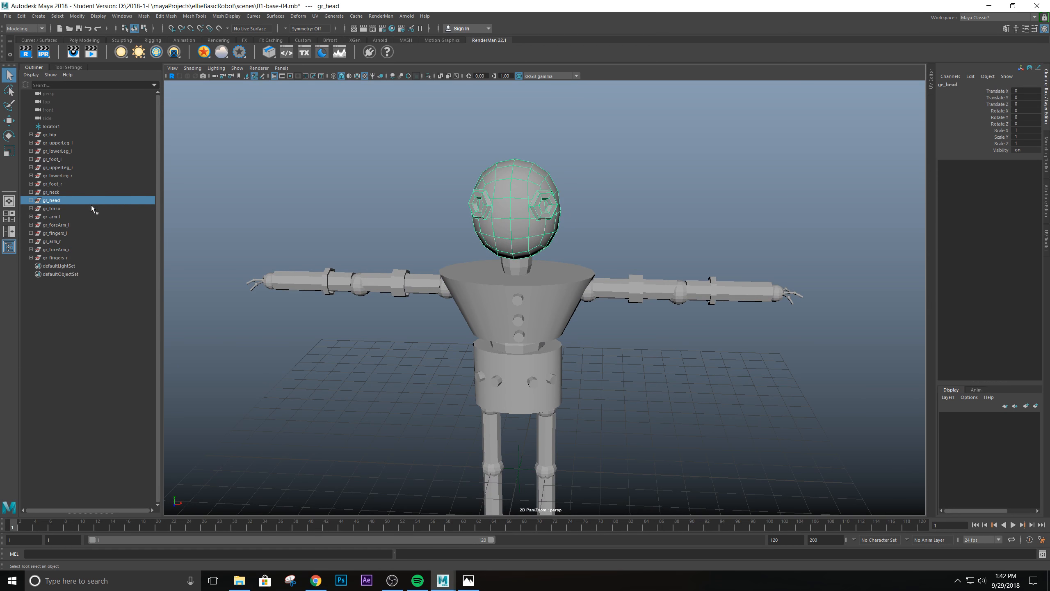
left_click_drag(476, 282, 523, 348, "alt")
scroll(520, 315, "down", 3)
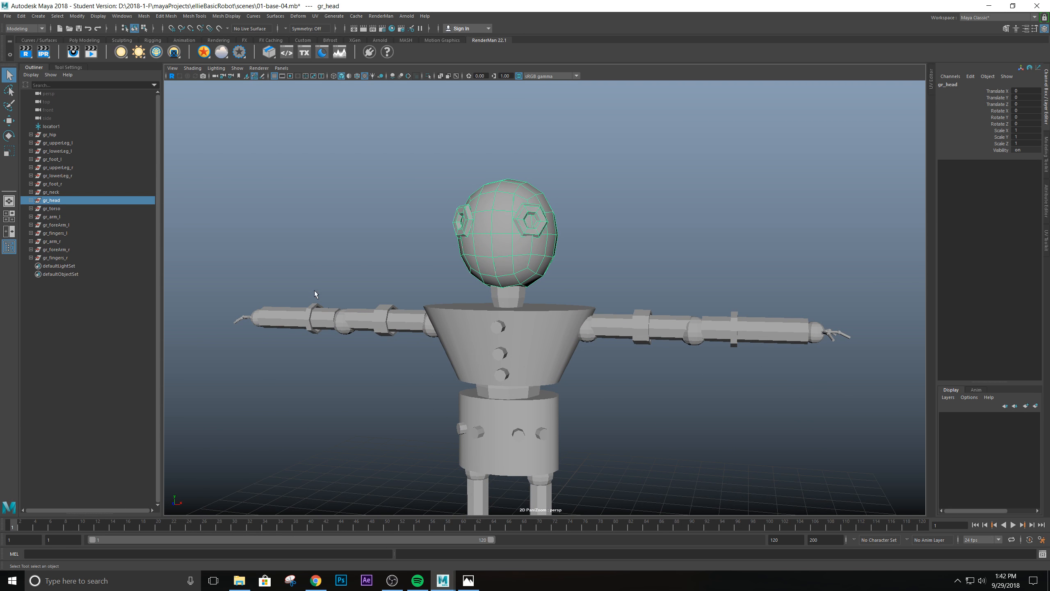
scroll(465, 281, "up", 1)
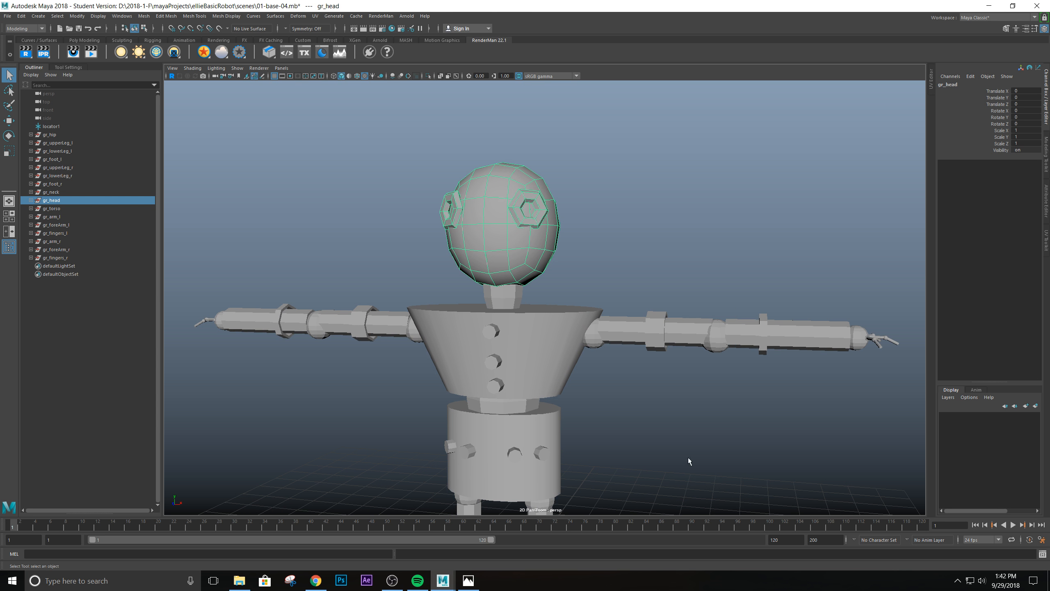
Select the hip, leg, foot, neck, head and arm groups one after another to check which body part each contains.
left_click(52, 135)
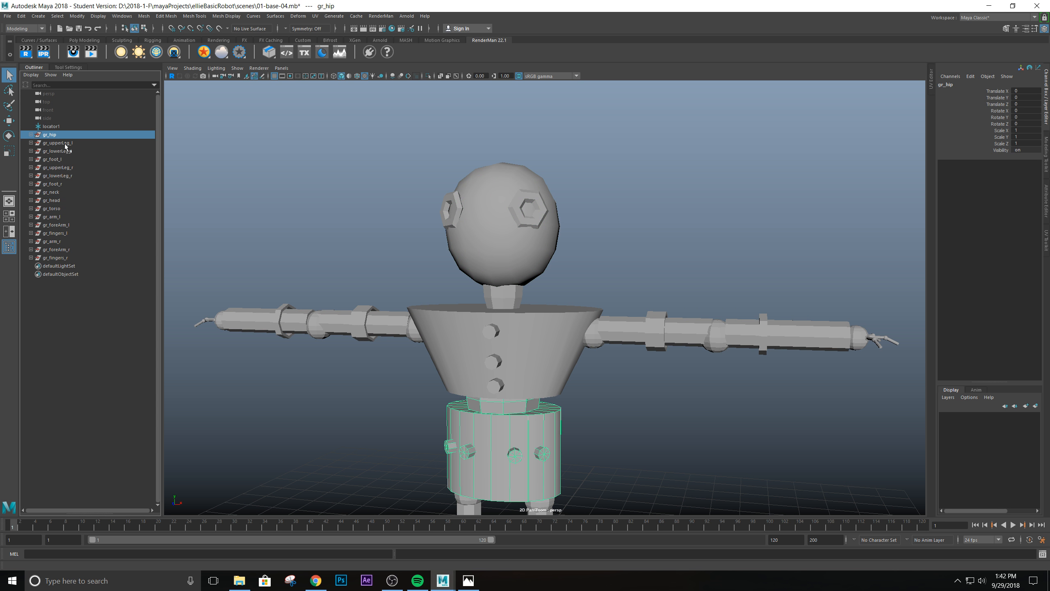
left_click(62, 143)
left_click(58, 151)
left_click(58, 160)
left_click(58, 167)
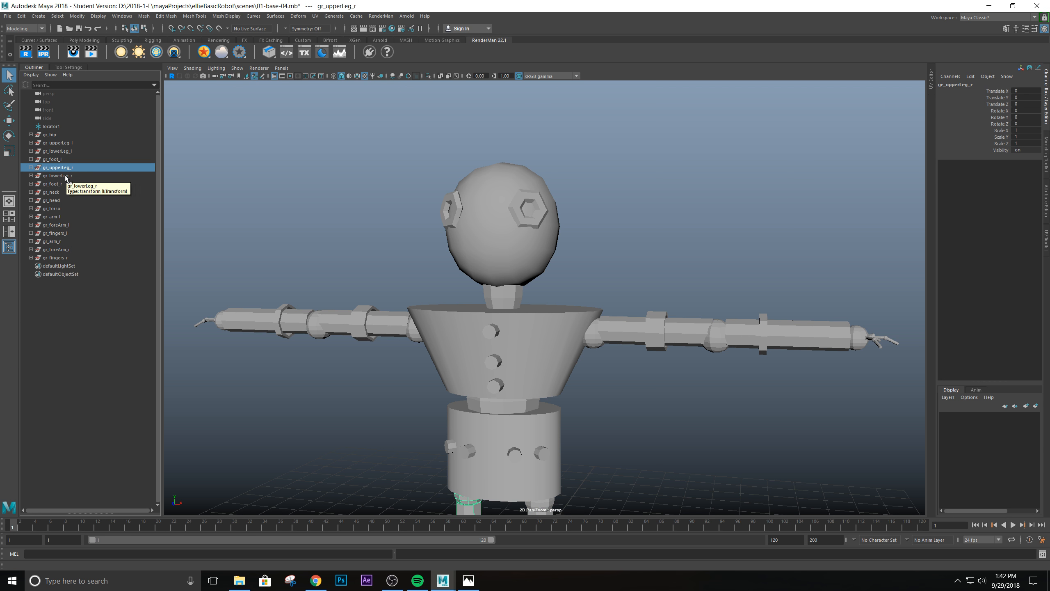
left_click(65, 177)
left_click(62, 184)
left_click(60, 192)
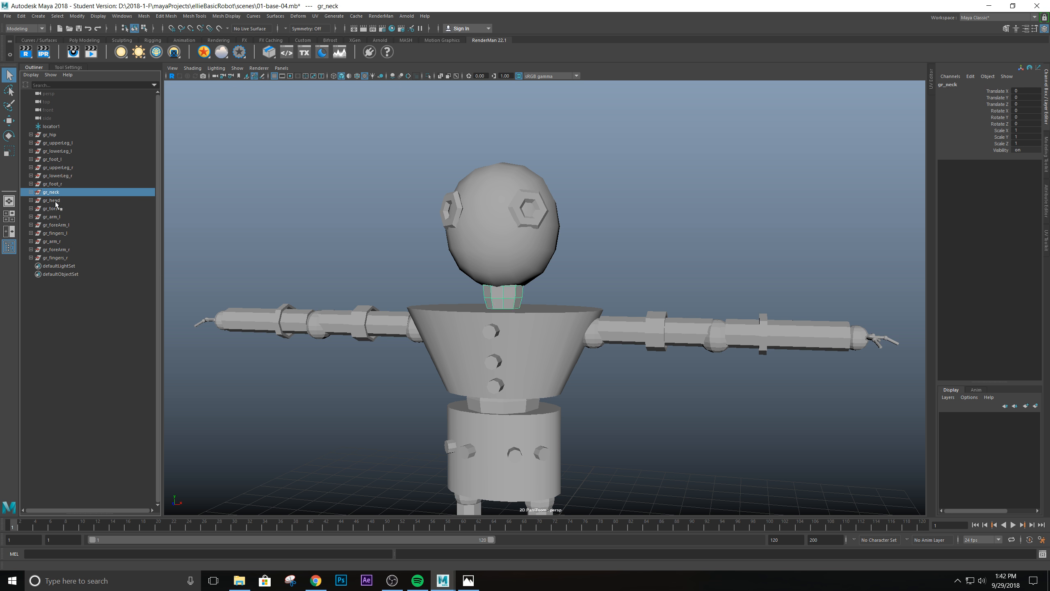
left_click(57, 200)
left_click(58, 217)
Select hip pegs and a torso button on the model and expand gr_hip to check which groups hold these small parts.
scroll(578, 379, "down", 3)
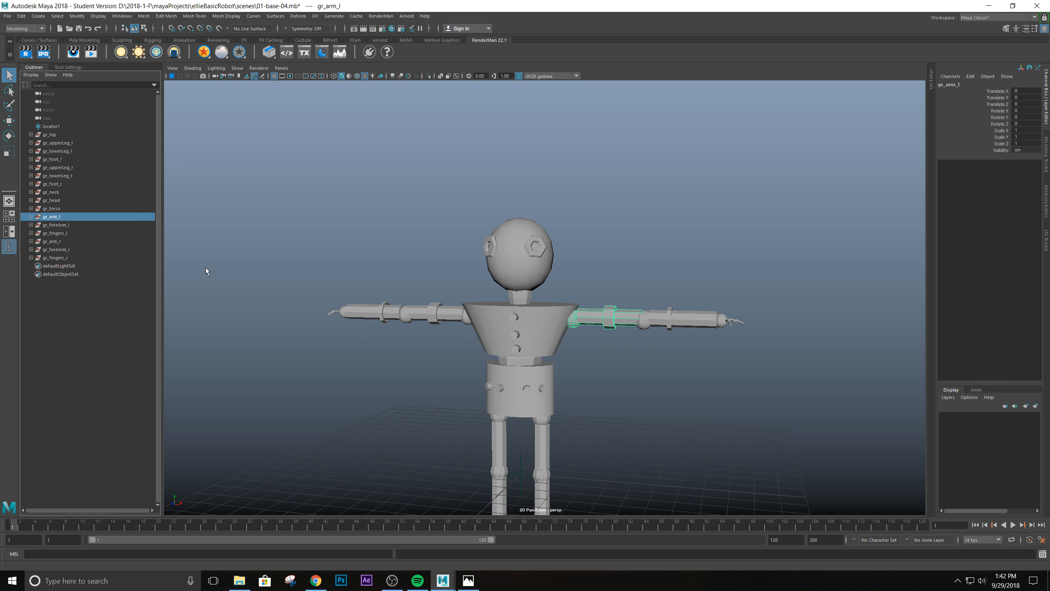
scroll(533, 328, "down", 3)
scroll(533, 329, "up", 3)
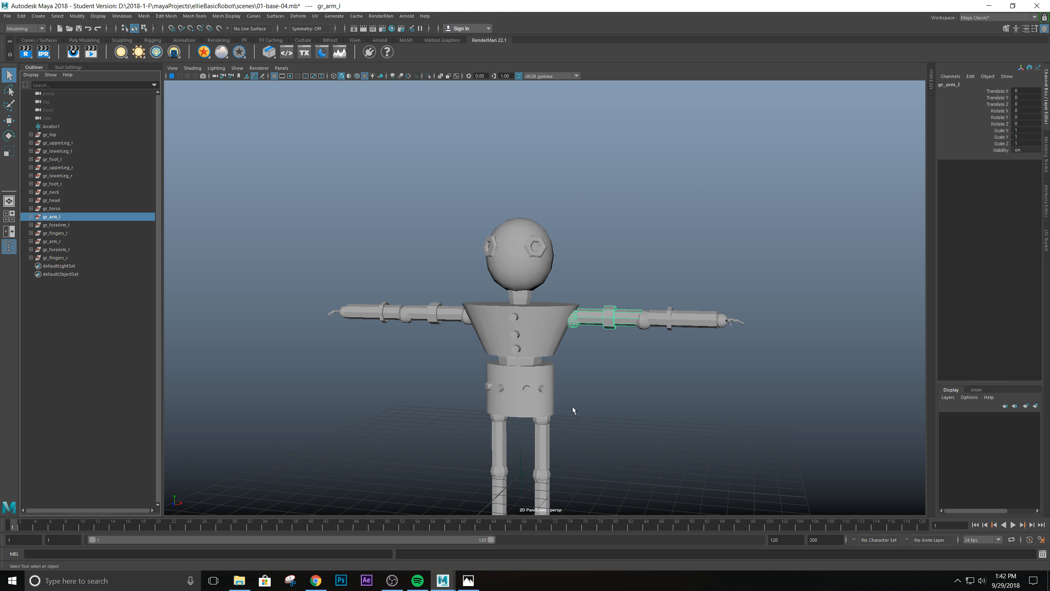
left_click(543, 388)
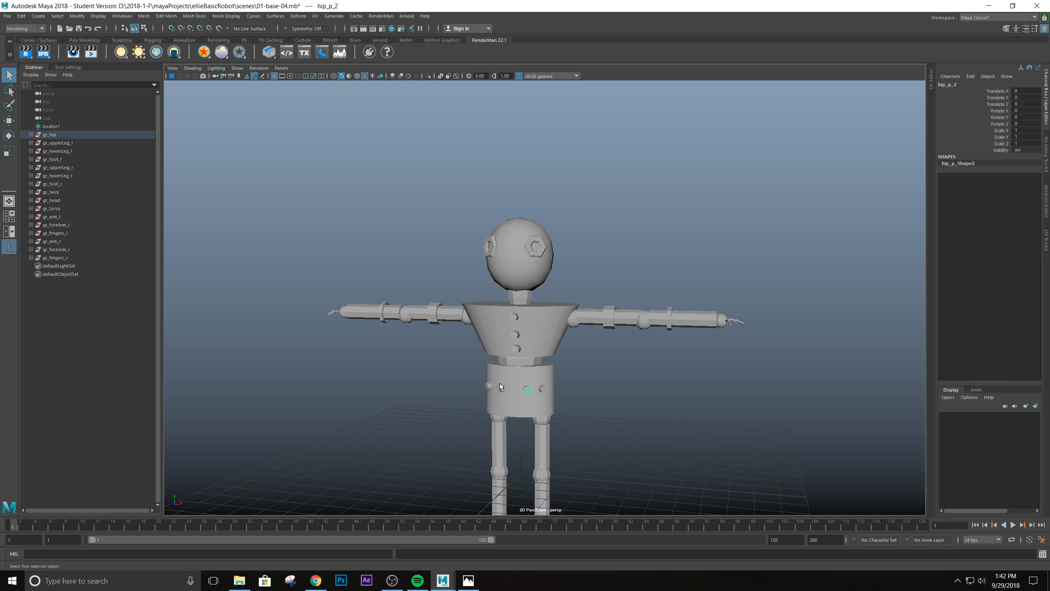
left_click(487, 386)
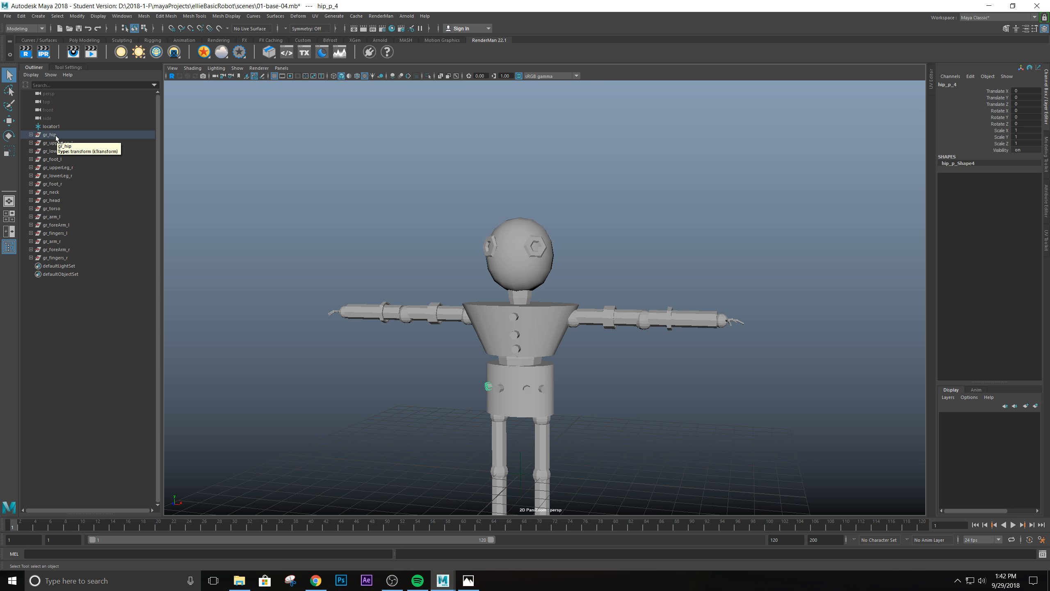
left_click(30, 134)
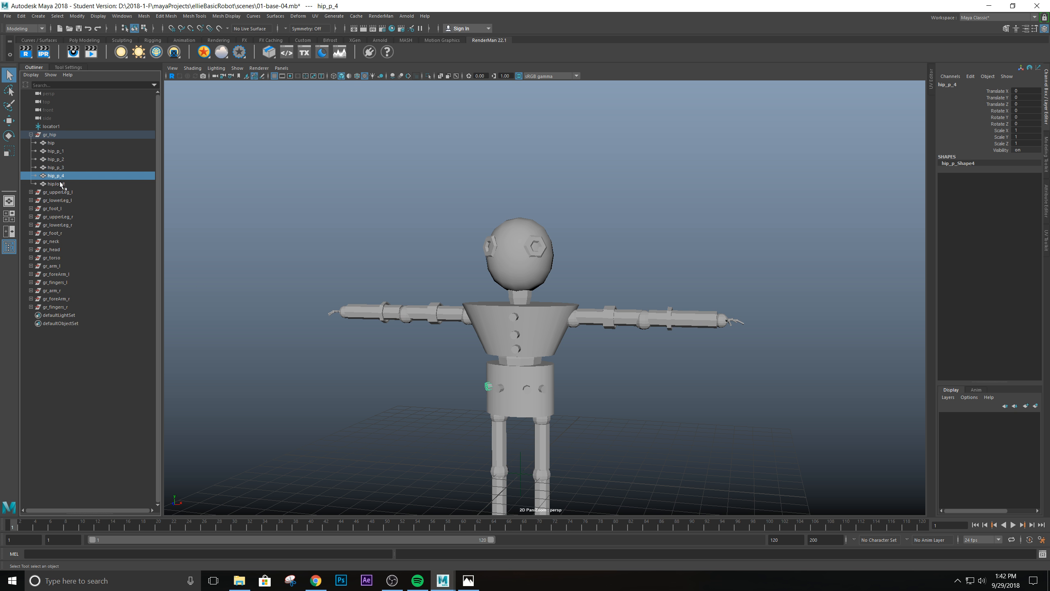
left_click(511, 317)
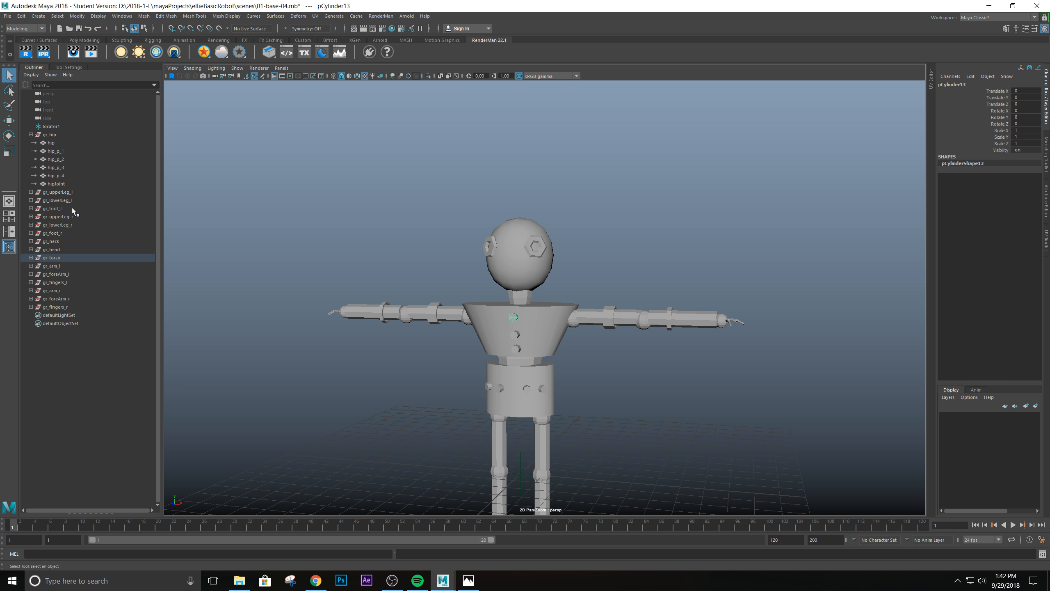
Select the upper and lower torso buttons on the model and reveal the selected one inside gr_torso.
left_click(565, 284)
left_click(511, 316)
left_click(518, 347)
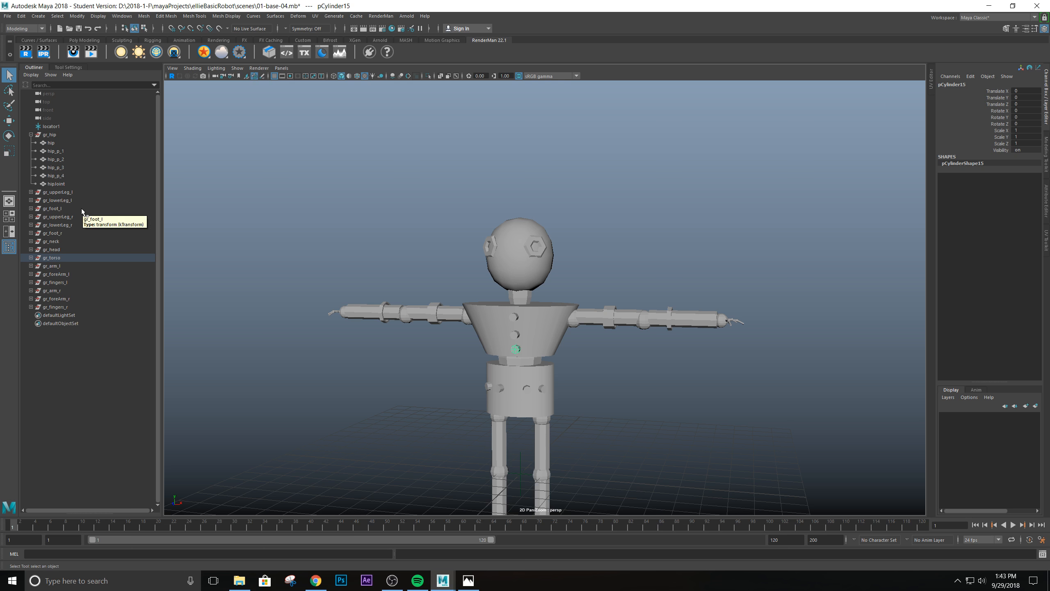
key("f")
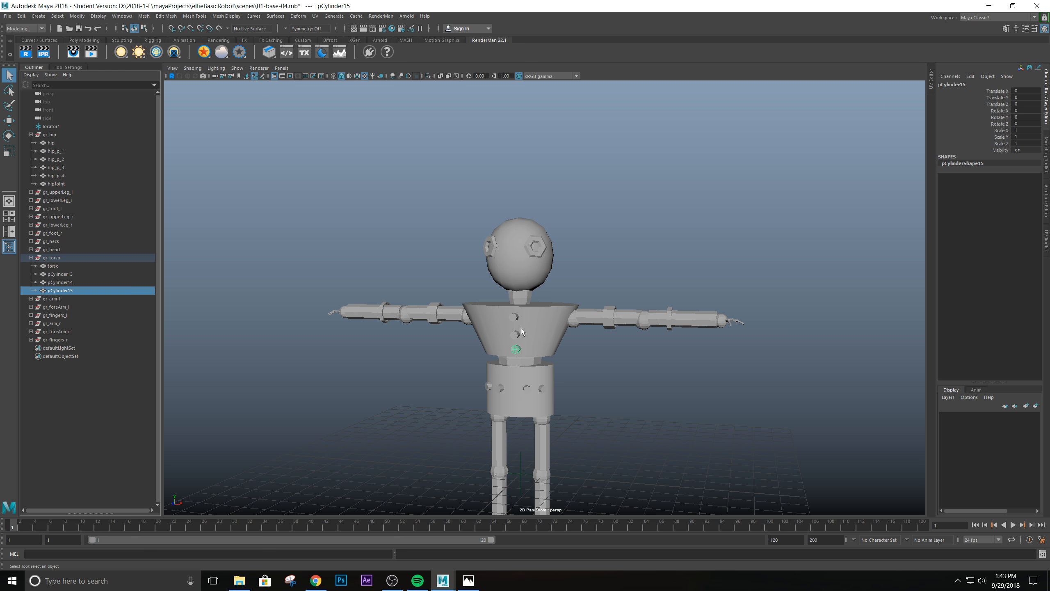
key("f")
scroll(521, 328, "down", 5)
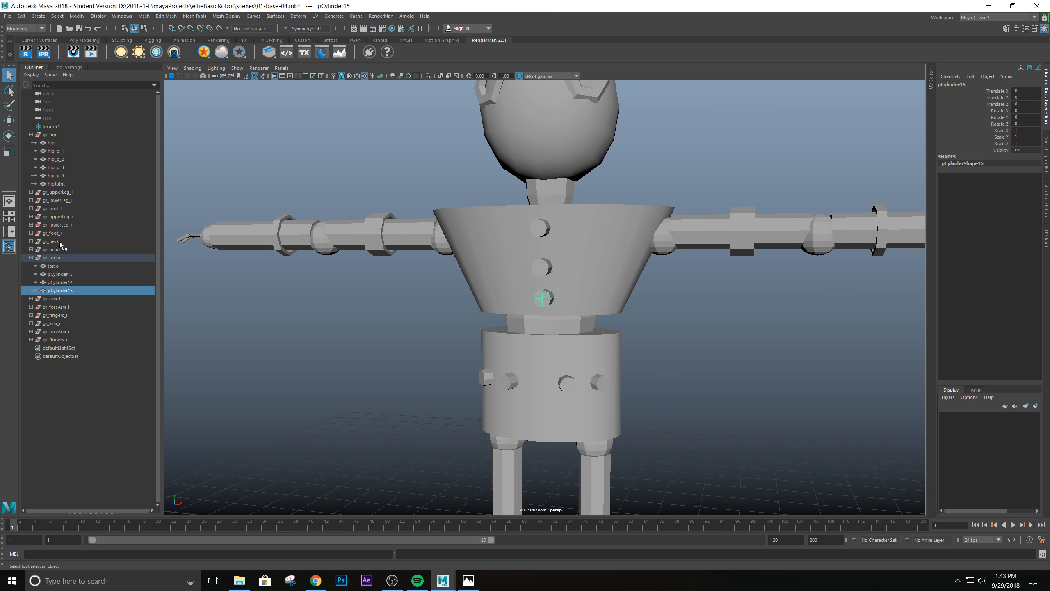
Select the middle, upper and lower torso buttons one after another to check which cylinder in gr_torso each one is.
left_click(64, 283)
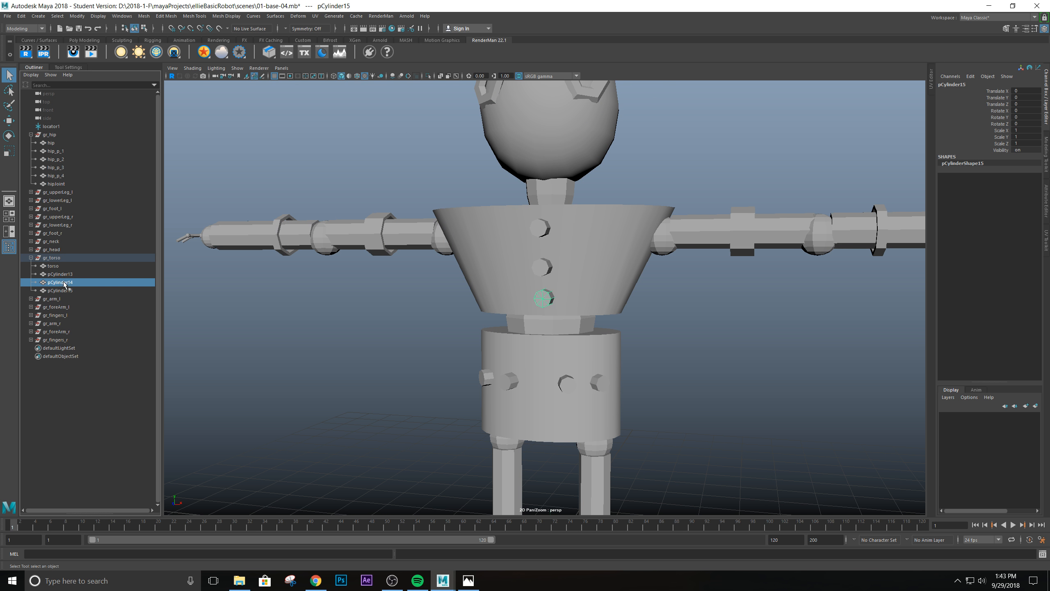
left_click(401, 336)
left_click(548, 269)
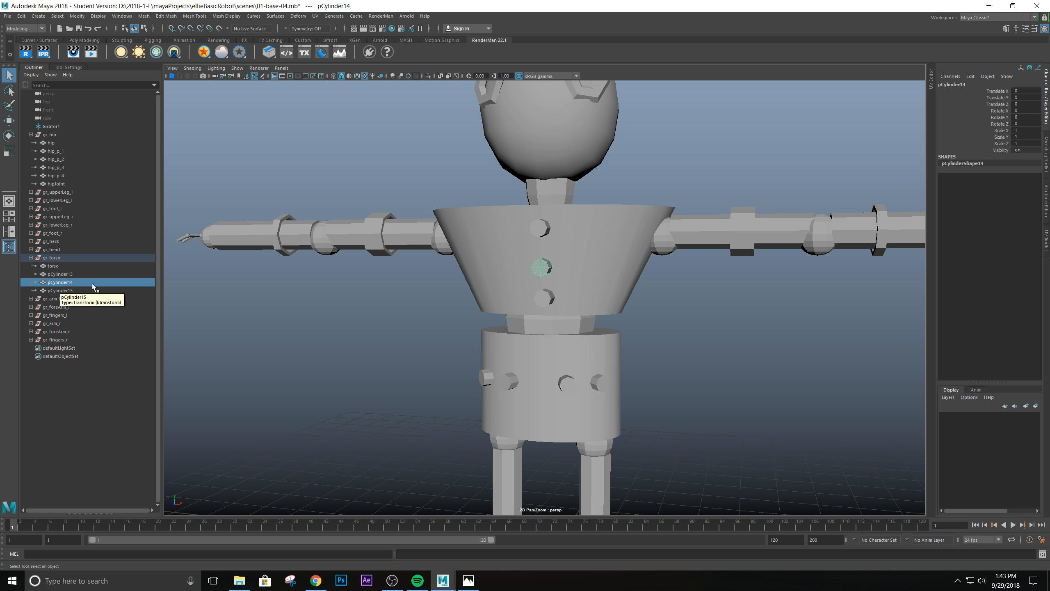
left_click(541, 227)
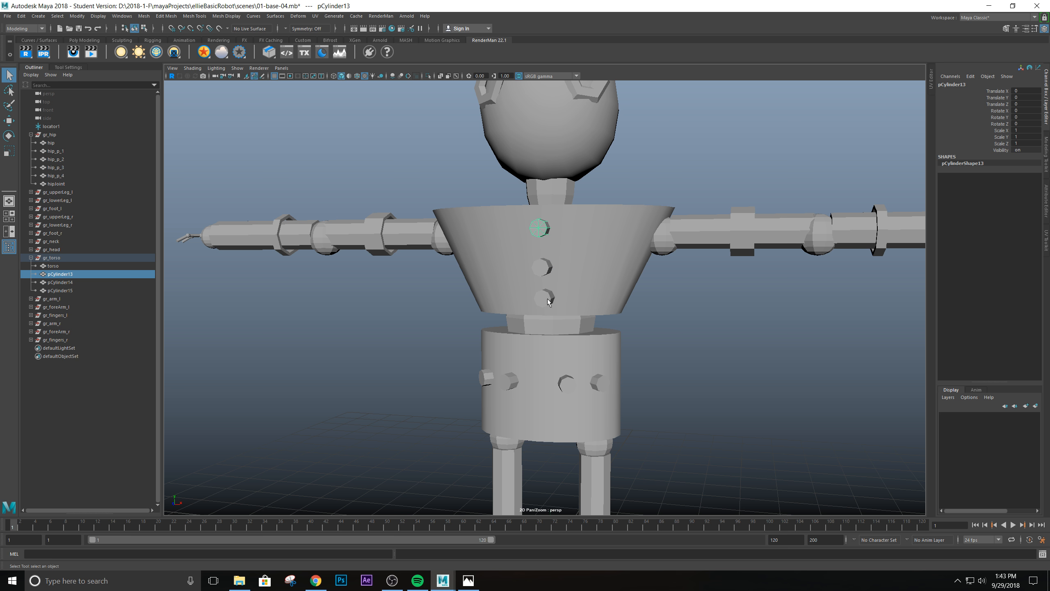
left_click(546, 298)
left_click(542, 268)
left_click(541, 228)
Collapse the gr_torso and gr_hip groups in the Outliner.
left_click(32, 257)
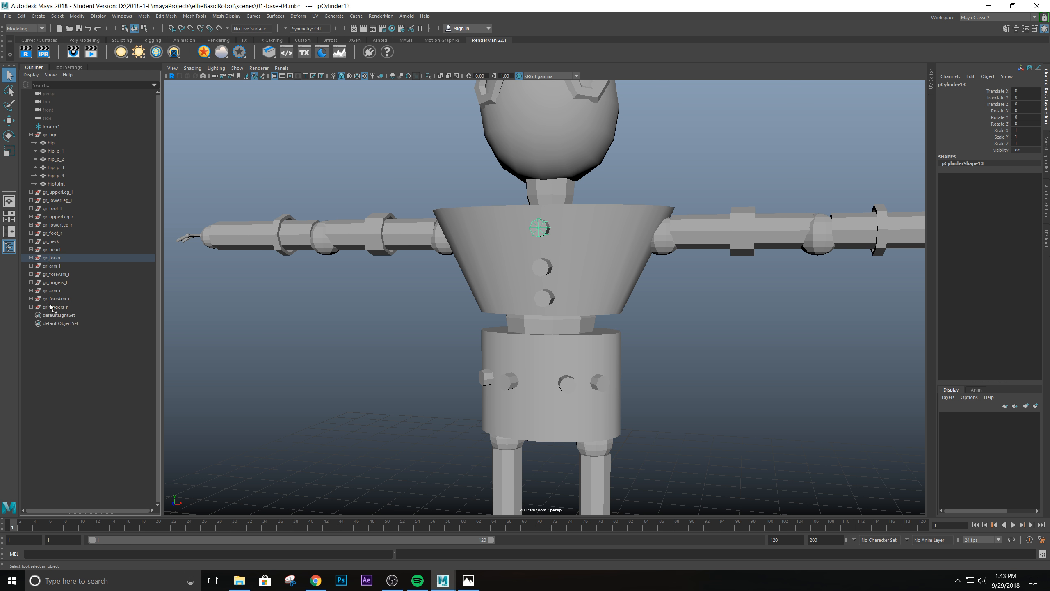
scroll(506, 296, "down", 4)
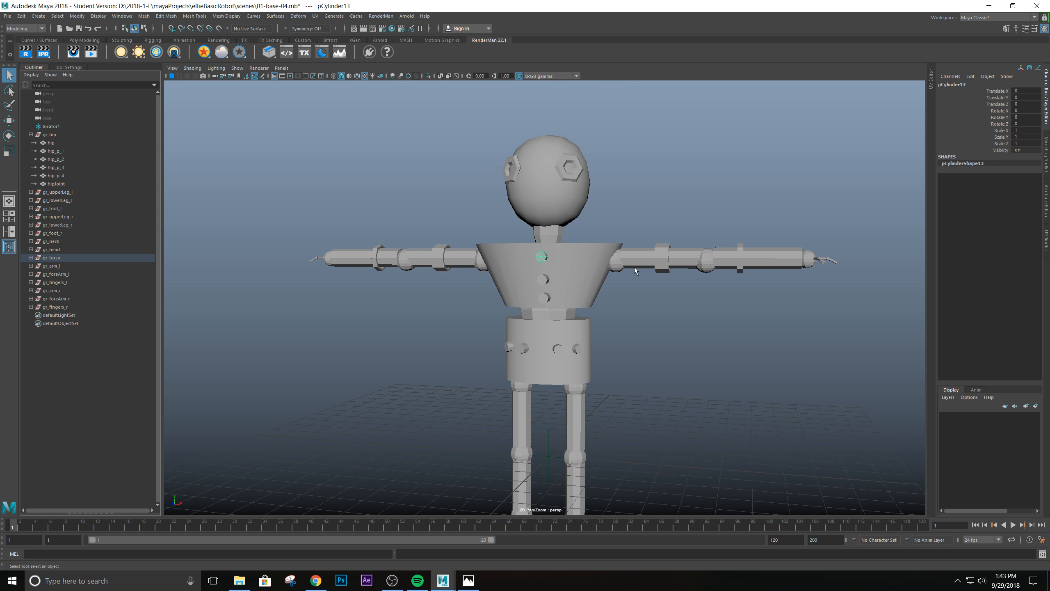
left_click(31, 135)
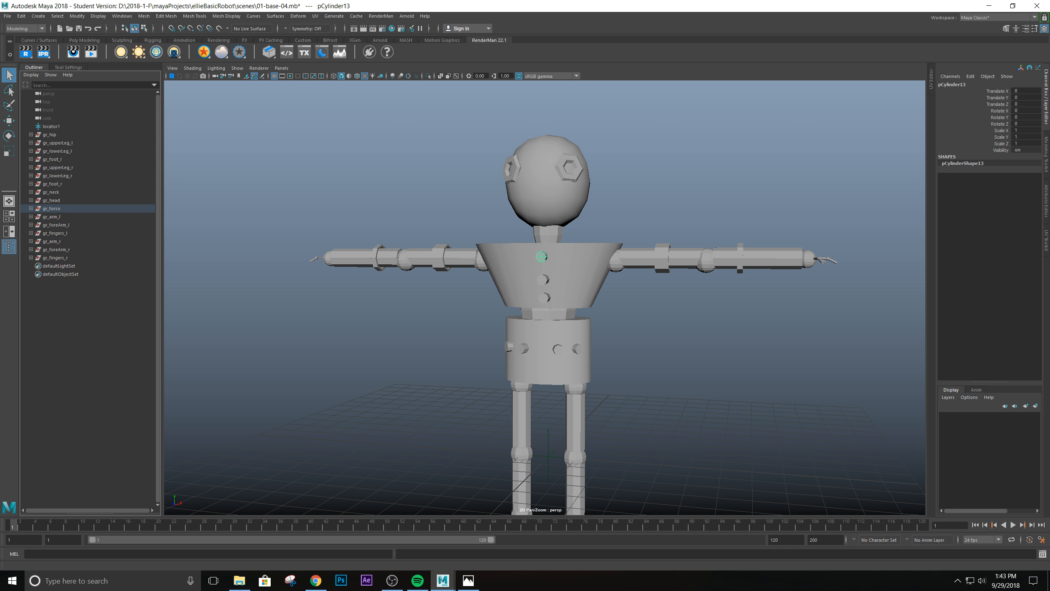
Bring up the hierarchy sketch in Photos and resize it and the Maya window so both sit side by side.
left_click_drag(0, 174, 599, 32)
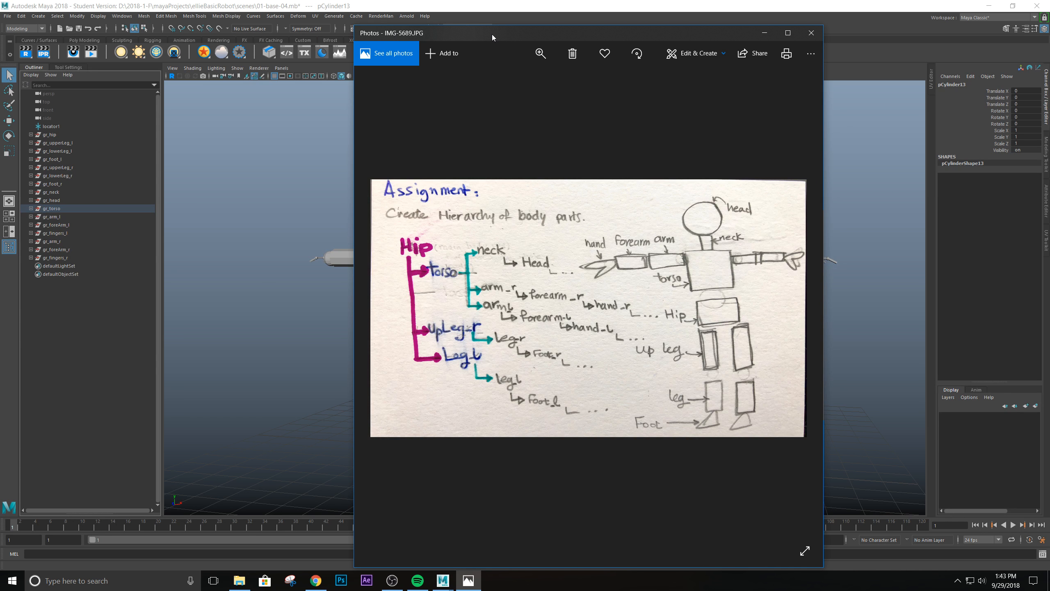
left_click_drag(543, 33, 0, 95)
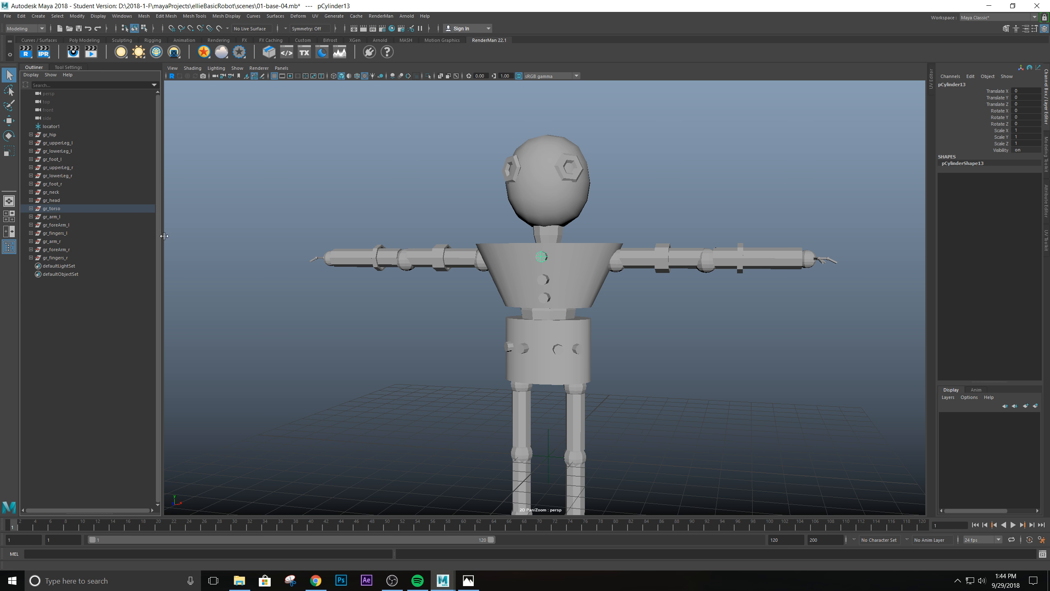
left_click_drag(677, 1, 883, 36)
left_click(758, 22)
left_click(1012, 6)
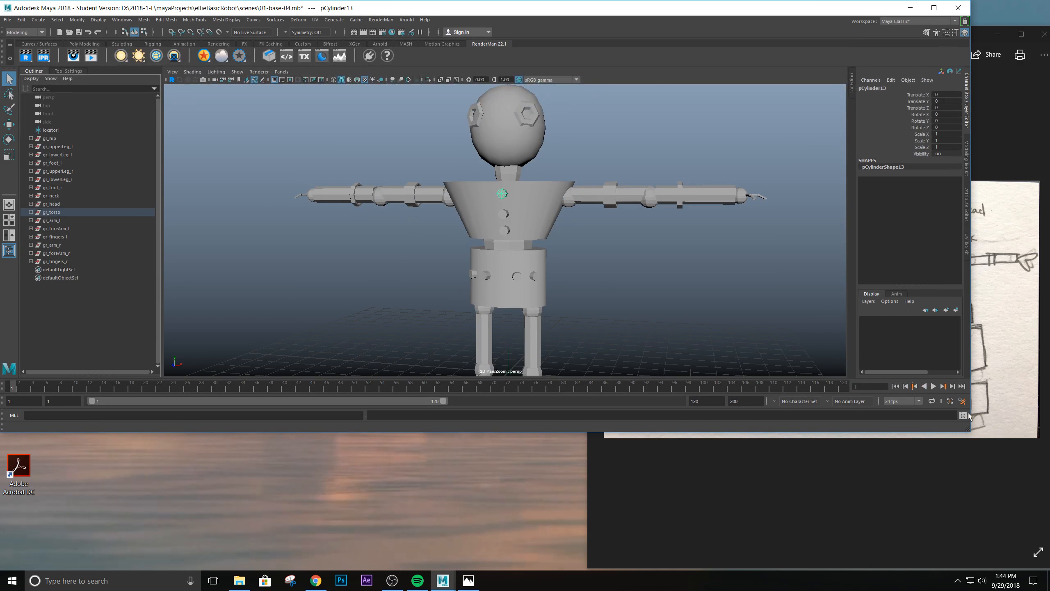
left_click_drag(969, 415, 706, 581)
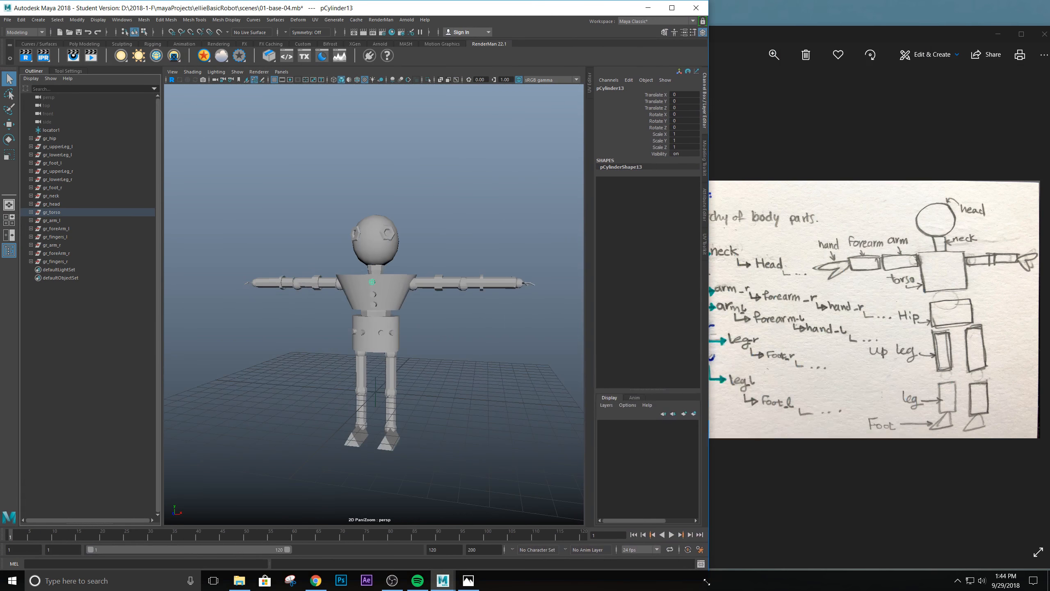
left_click_drag(778, 27, 773, 16)
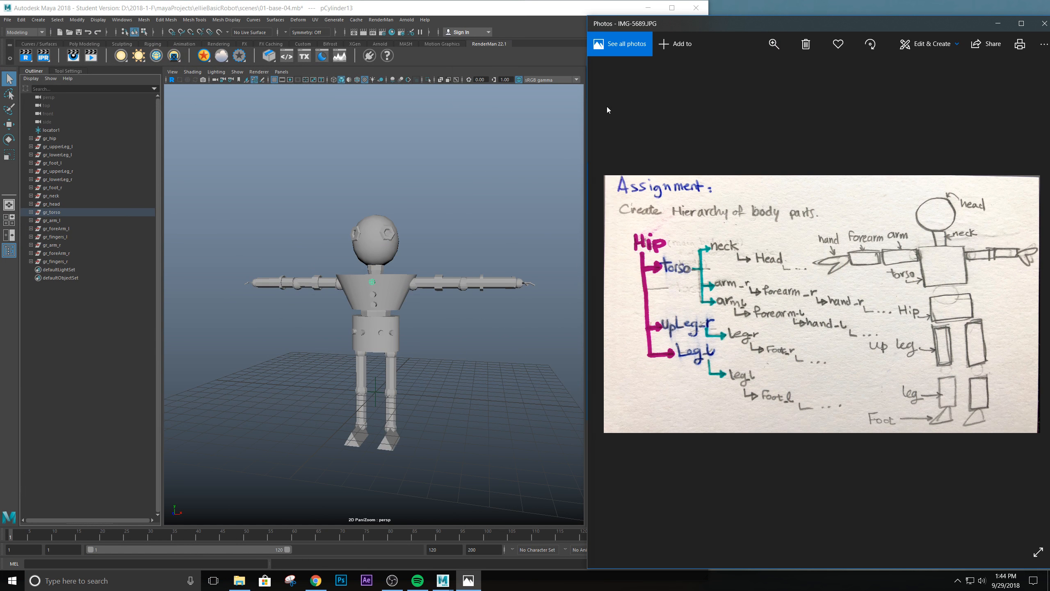
left_click_drag(587, 15, 821, 0)
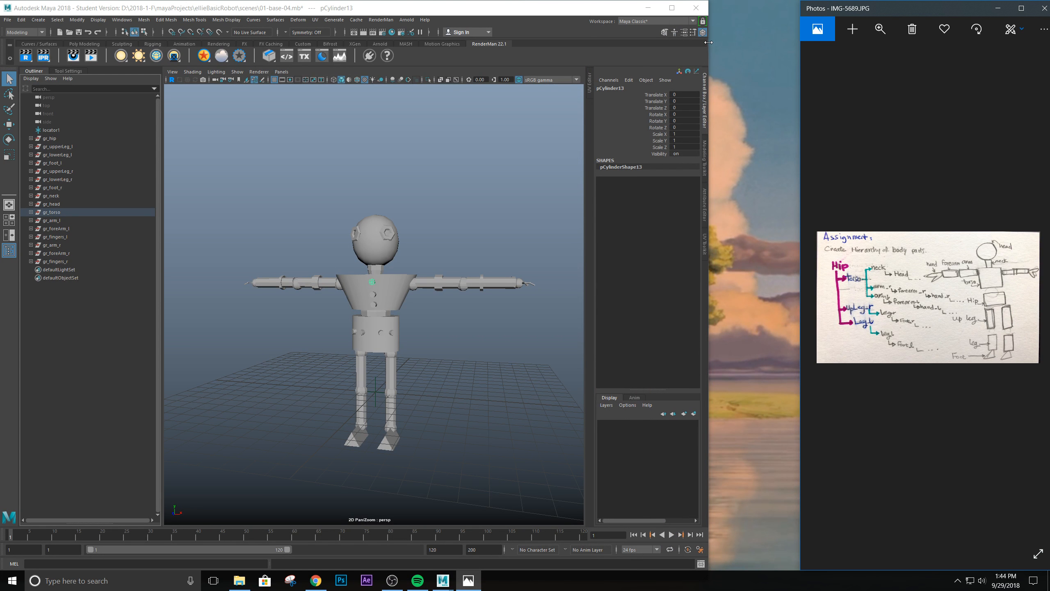
left_click_drag(707, 42, 798, 42)
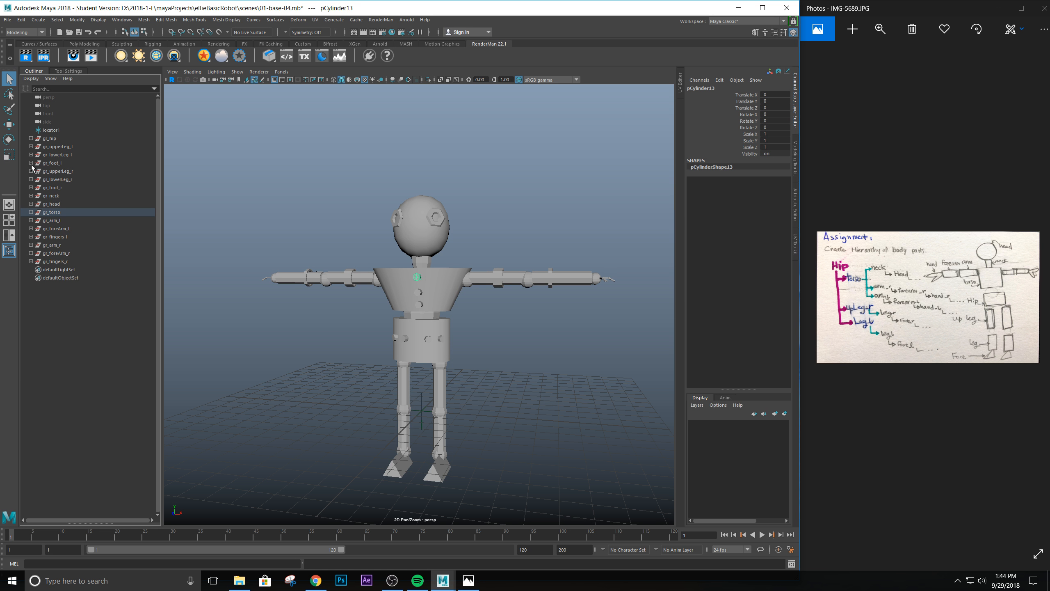
Select the gr_hip group and examine the hip on the robot from several angles.
left_click(55, 139)
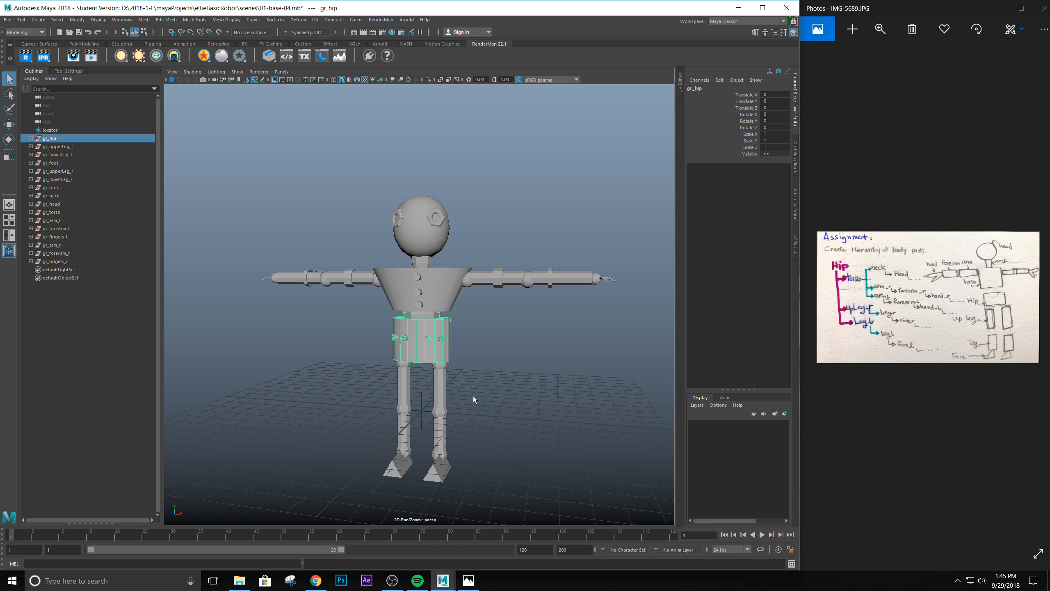
left_click_drag(476, 399, 448, 348, "alt")
scroll(464, 383, "down", 5)
scroll(465, 382, "up", 4)
scroll(448, 348, "down", 4)
scroll(448, 351, "up", 6)
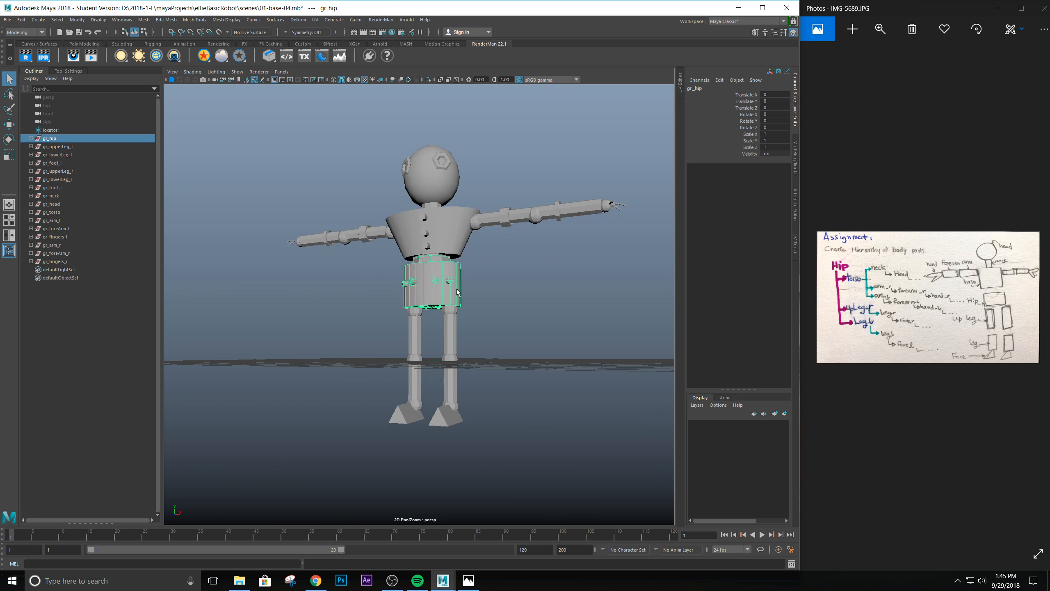
scroll(453, 311, "down", 4)
scroll(452, 312, "up", 6)
middle_click_drag(448, 282, 444, 323, "alt")
scroll(438, 324, "up", 2)
left_click_drag(429, 324, 439, 330, "alt")
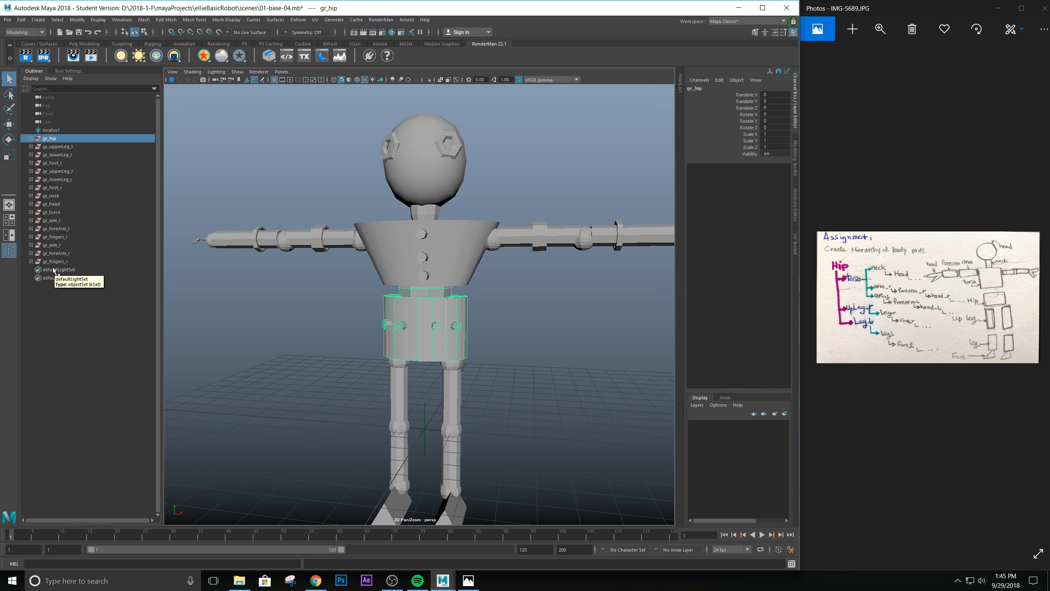
Parent gr_torso under gr_hip and expand gr_hip to show its children.
left_click(48, 212)
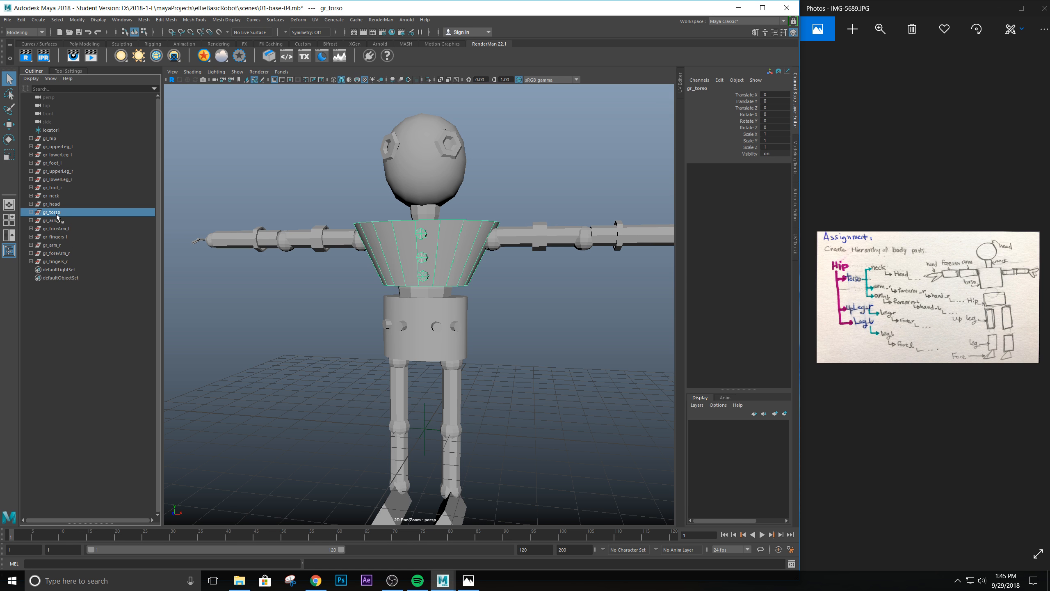
middle_click_drag(54, 213, 51, 141)
middle_click_drag(51, 141, 50, 140)
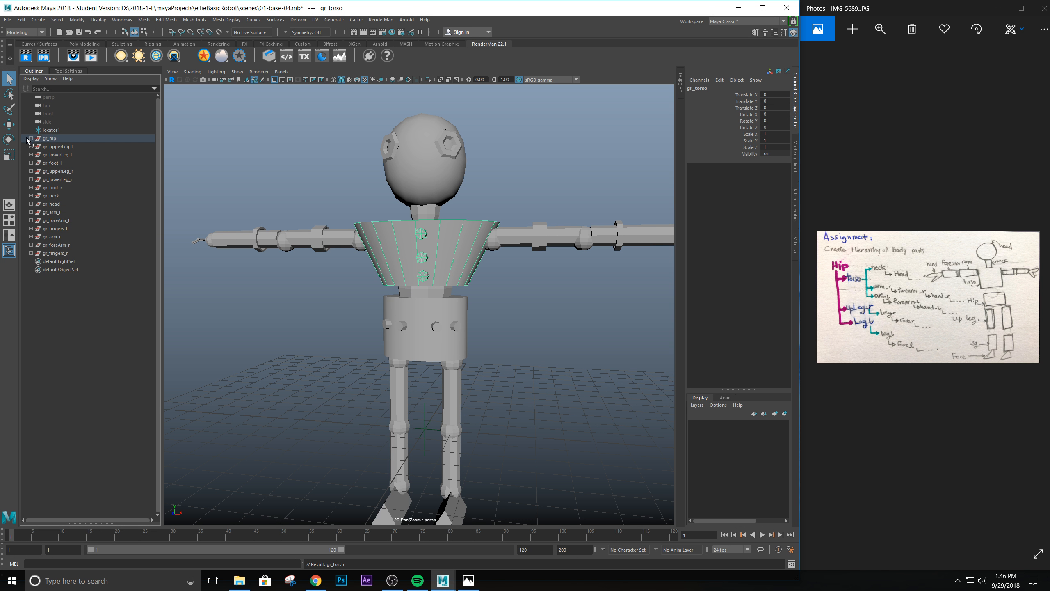
left_click(31, 139)
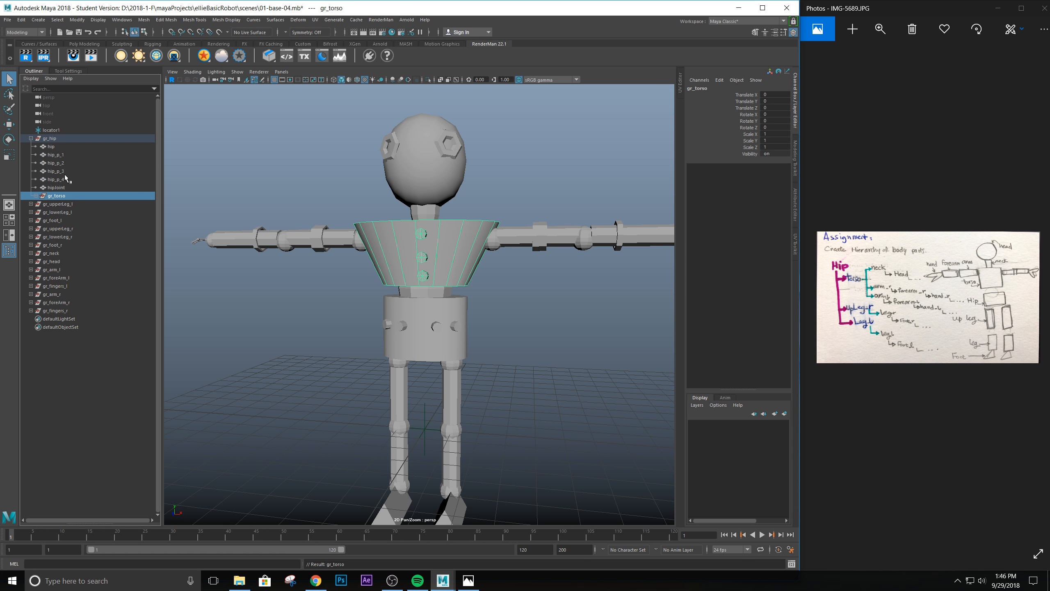
Move only the hip mesh about 2.95 units along Z to test its effect on the torso, and undo the move.
left_click(450, 351)
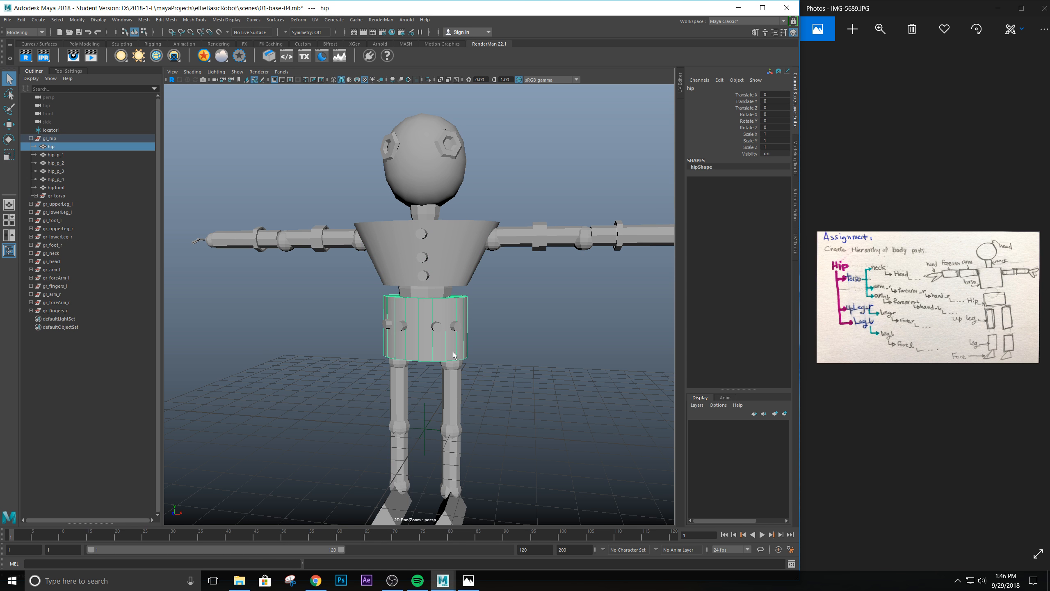
key("w")
left_click_drag(523, 311, 479, 284, "alt")
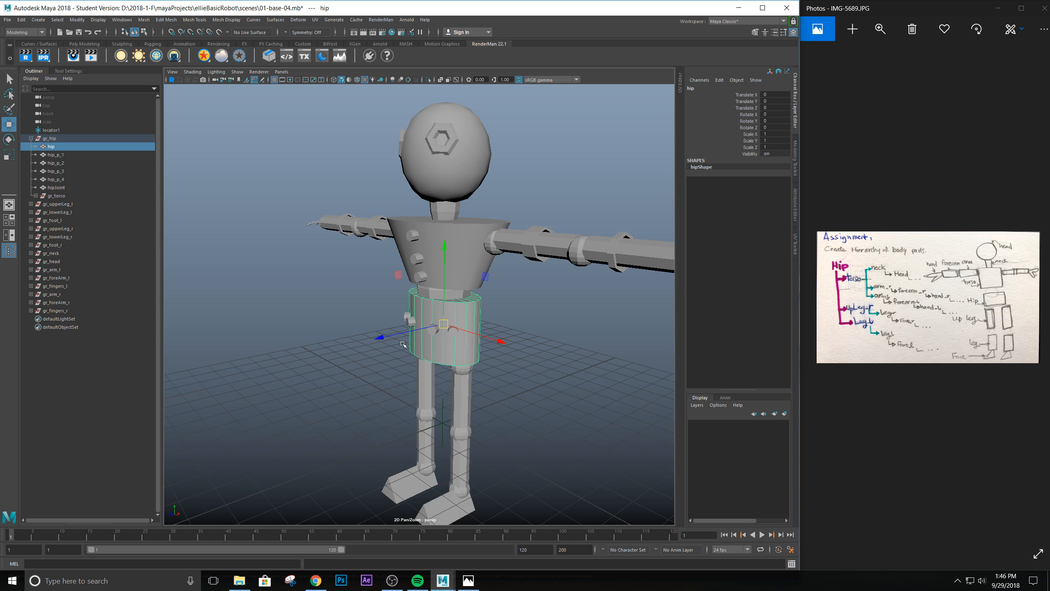
left_click_drag(380, 335, 305, 356)
key("ctrl+z")
Compare selecting the hip mesh with selecting gr_hip, move gr_hip about 5.28 units along Z as a test, and undo the move.
left_click(50, 138)
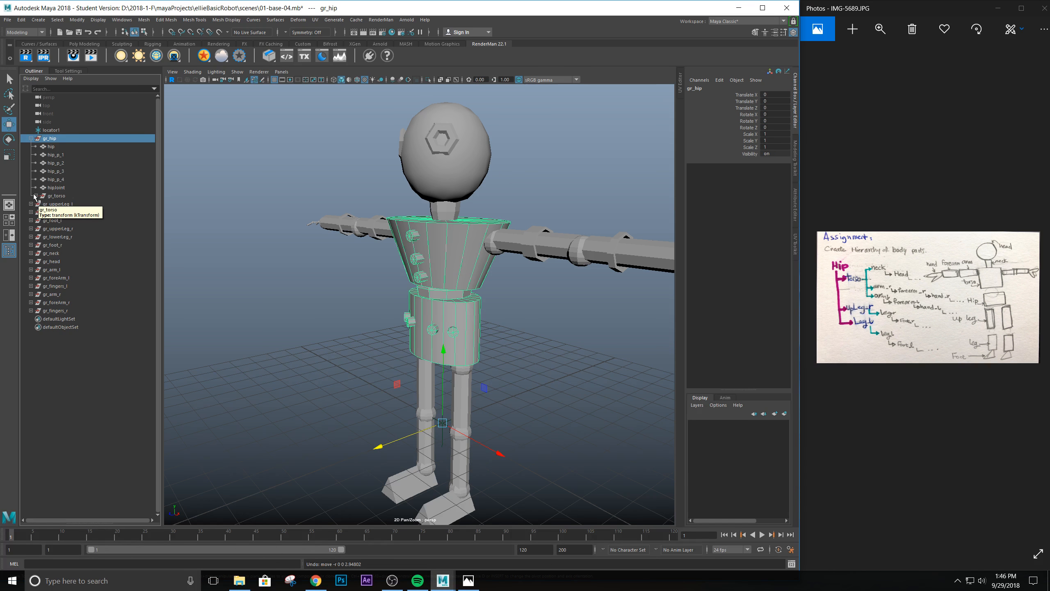
left_click(50, 146)
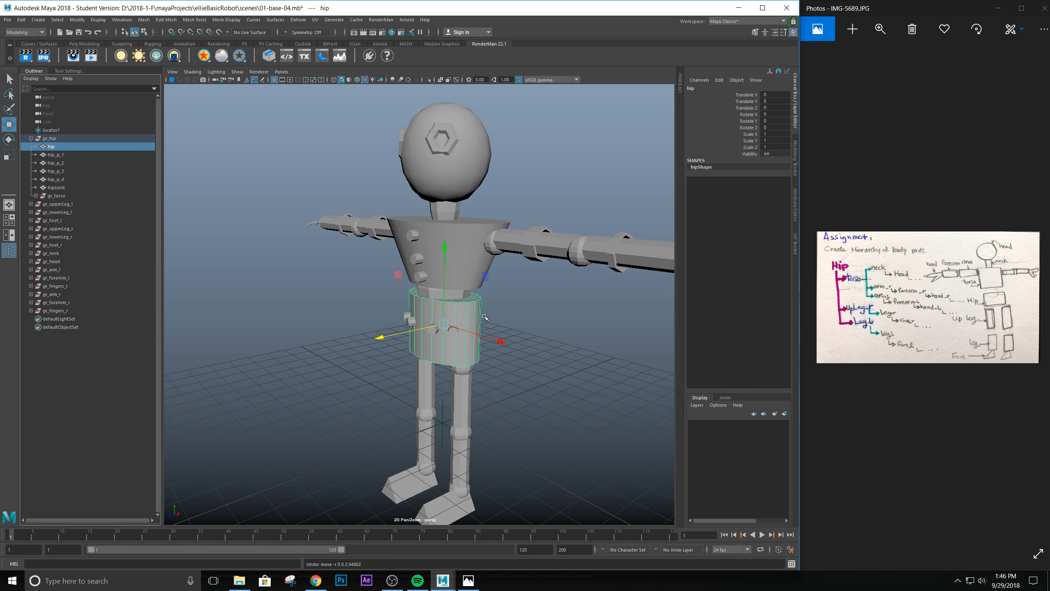
left_click(54, 139)
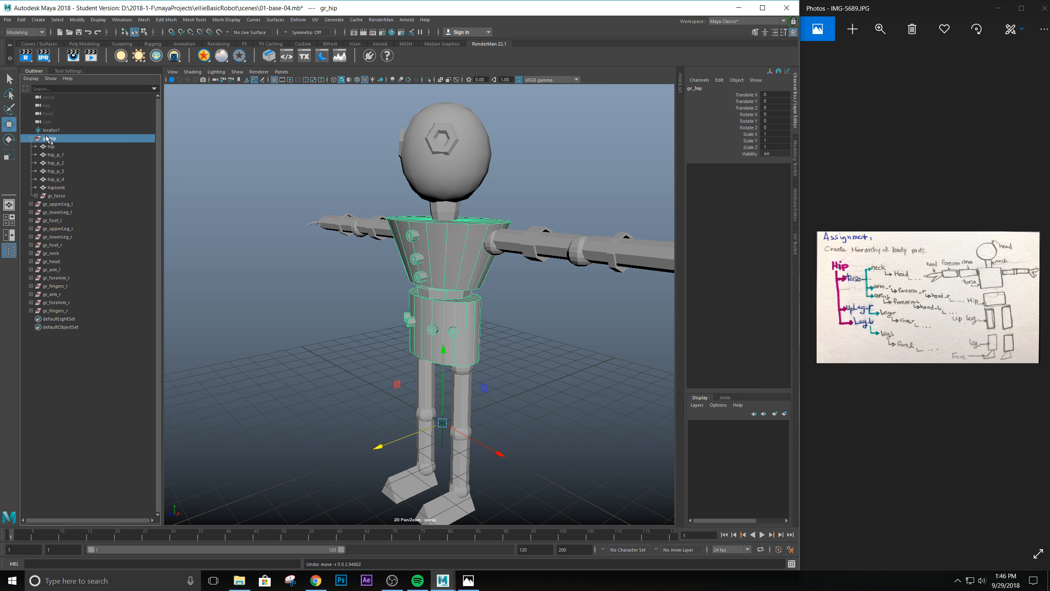
left_click_drag(381, 446, 232, 482)
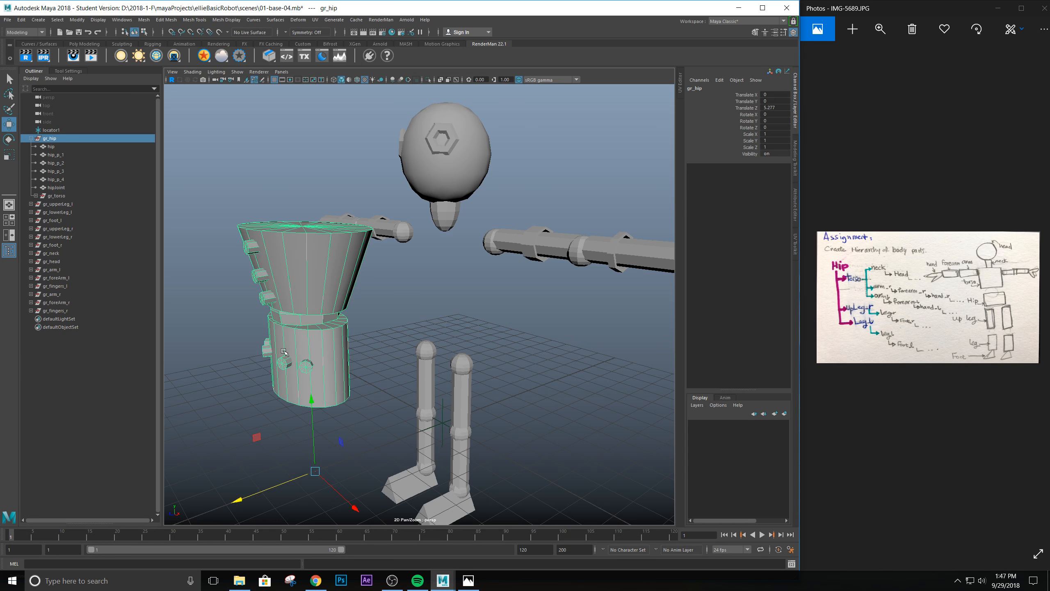
key("ctrl+z")
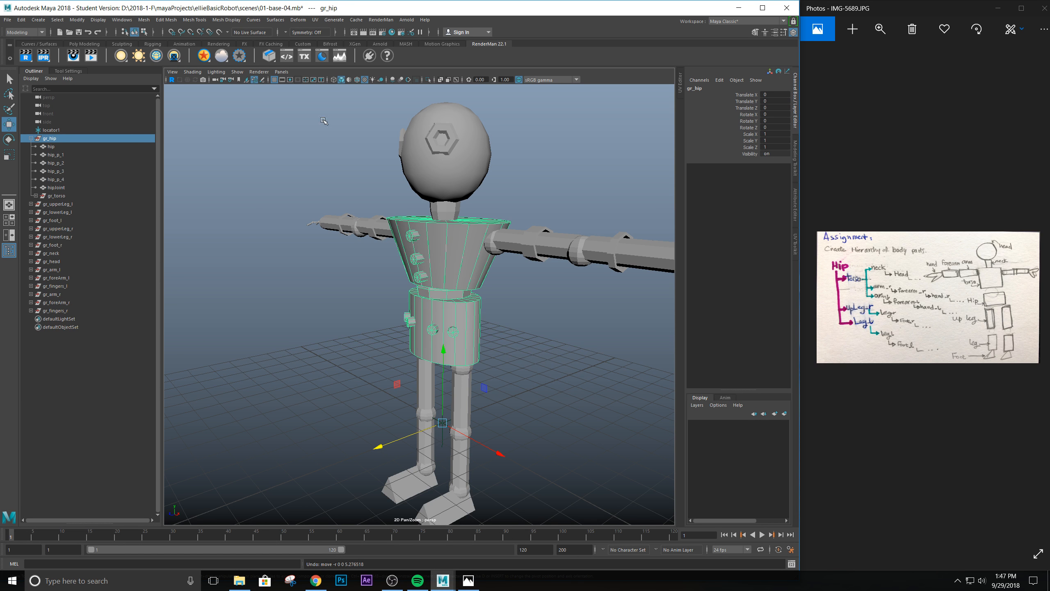
Parent gr_upperLeg_l and gr_lowerLeg_l directly under gr_hip.
left_click(55, 205)
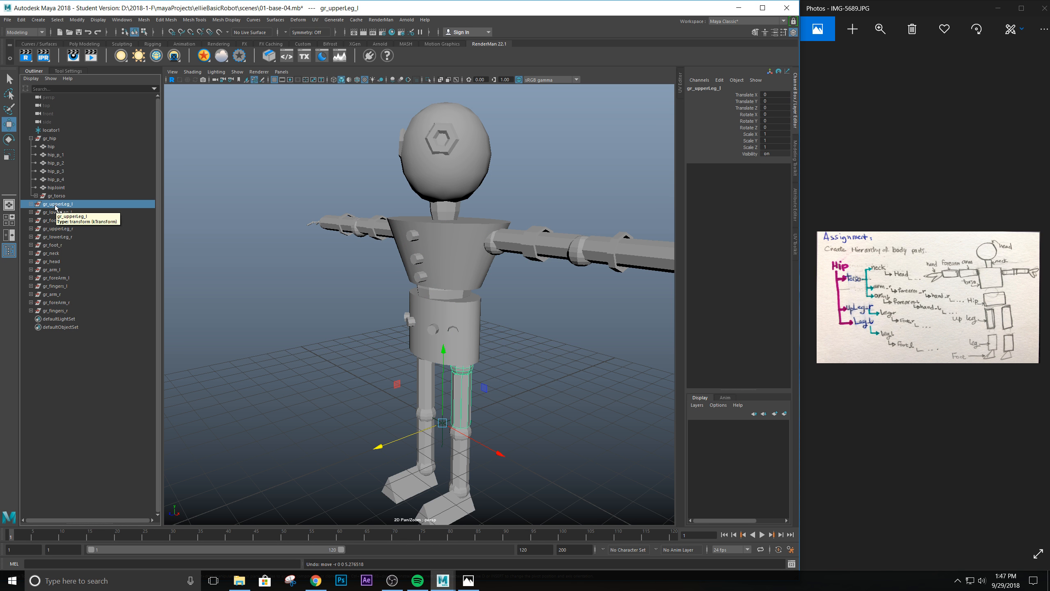
middle_click_drag(52, 206, 48, 142)
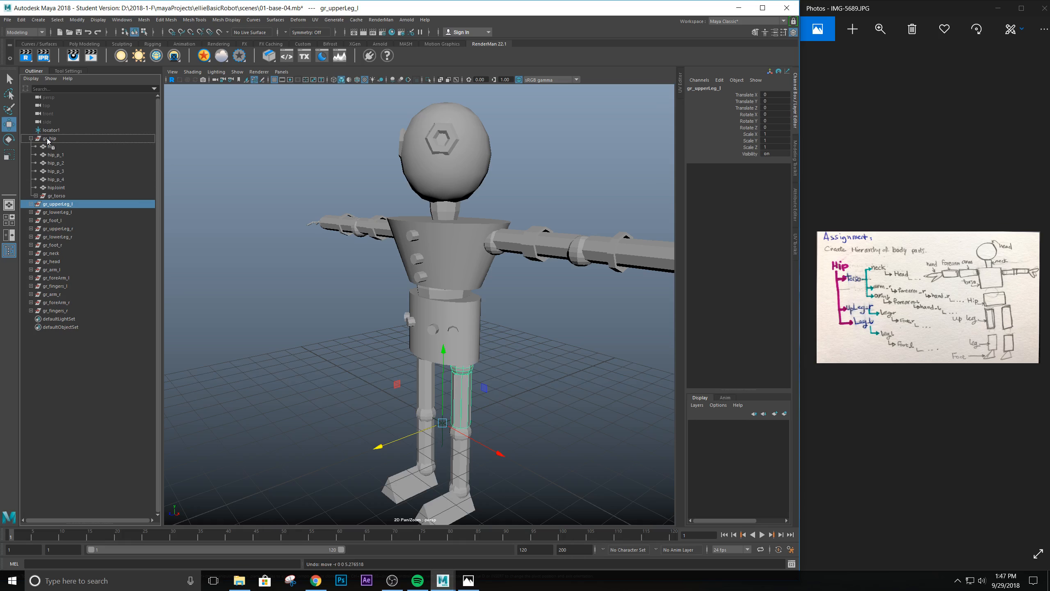
middle_click_drag(48, 140, 48, 141)
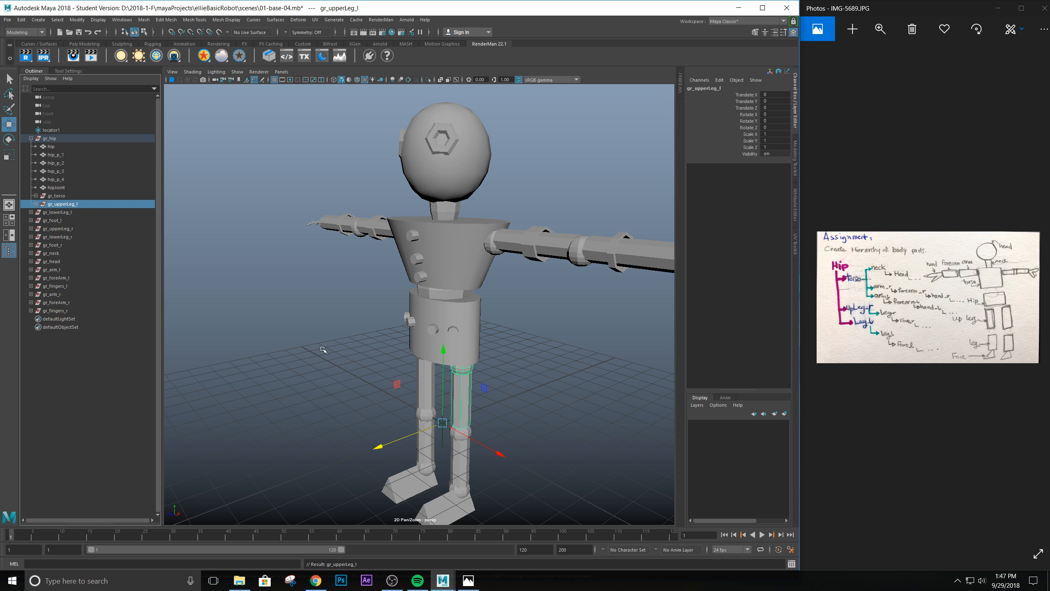
left_click(61, 212)
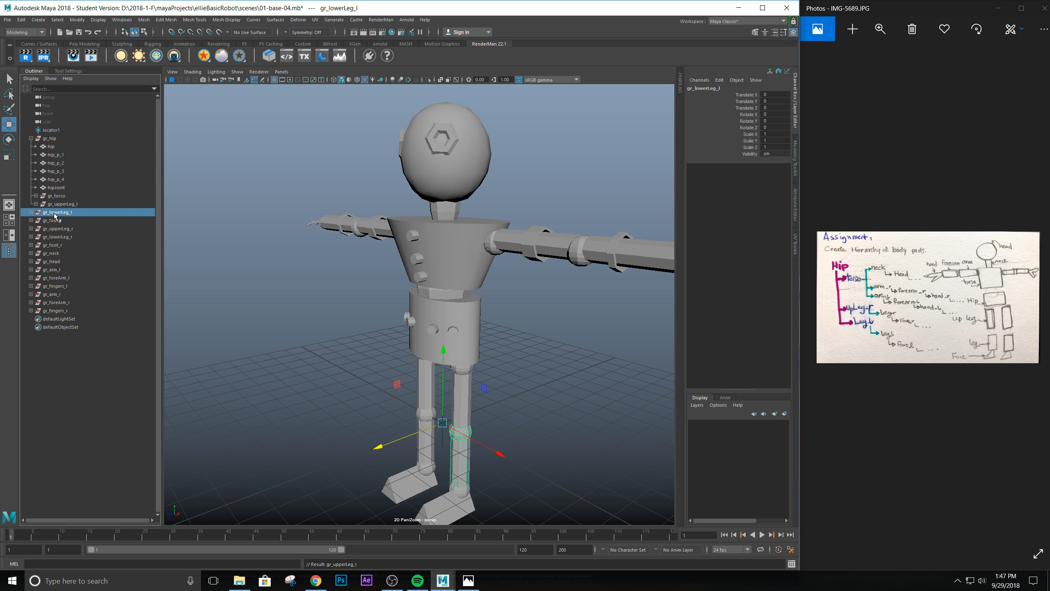
middle_click_drag(53, 212, 48, 141)
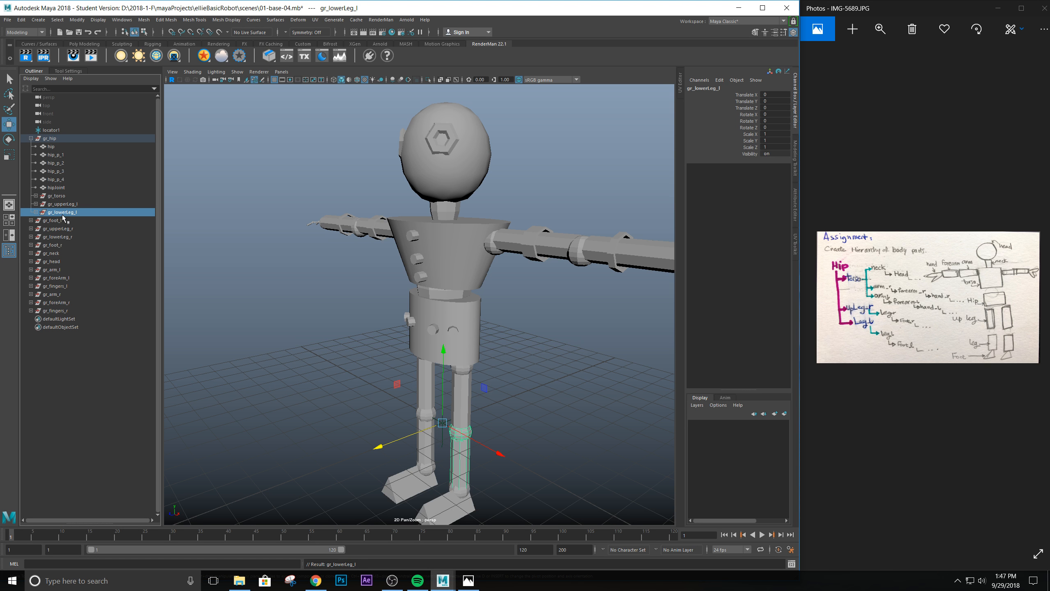
Move gr_hip about 3.33 units along Z to test the newly parented leg groups, and undo the move.
left_click(58, 138)
left_click_drag(411, 429, 312, 448)
key("ctrl+z")
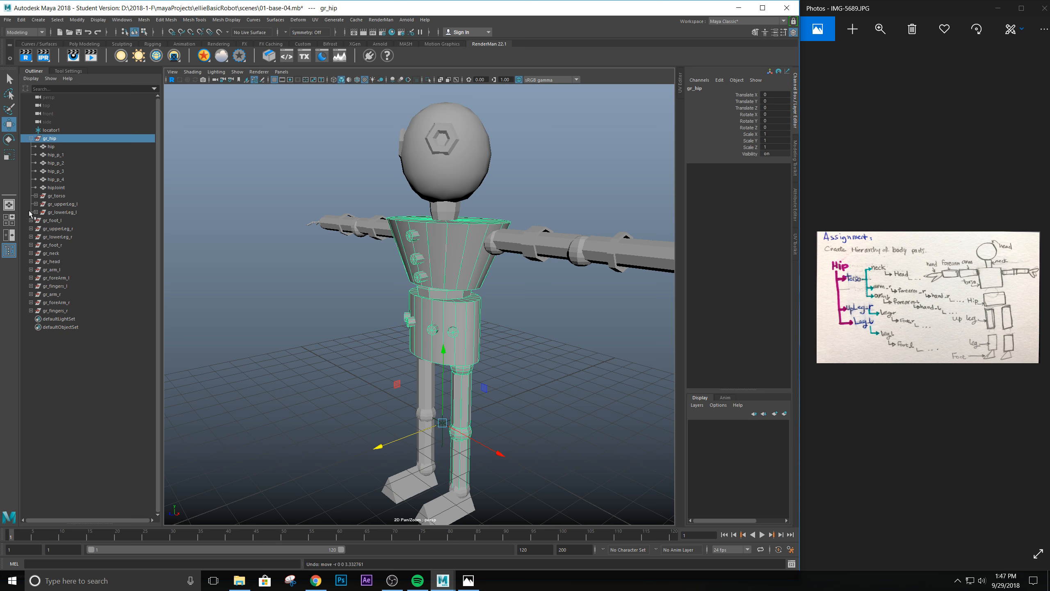
Move gr_upperLeg_l about 2.51 units along Z to test whether the lower leg follows, and undo the move.
left_click(60, 204)
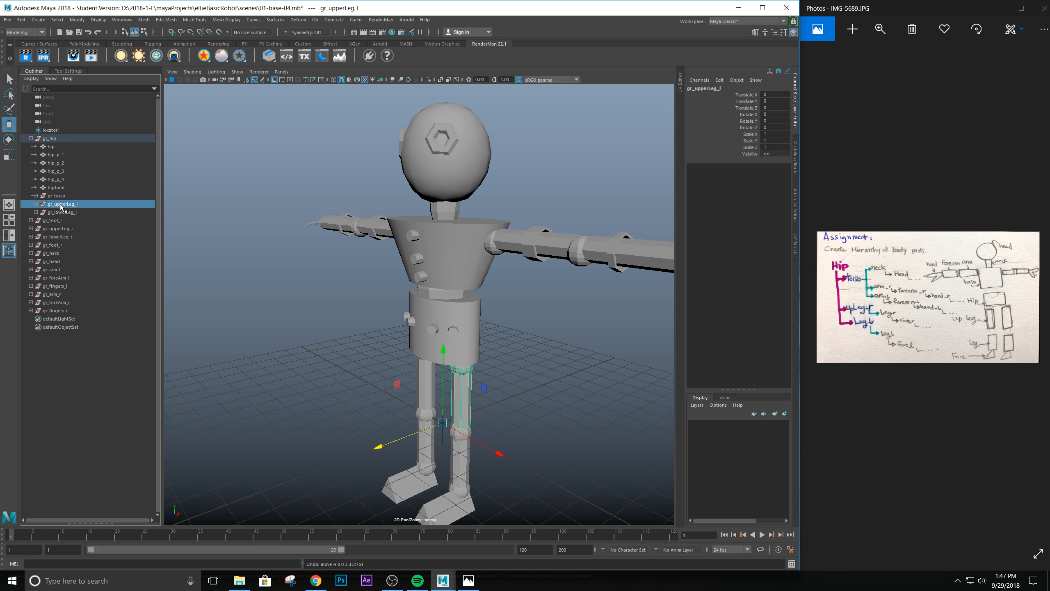
left_click_drag(397, 441, 330, 455)
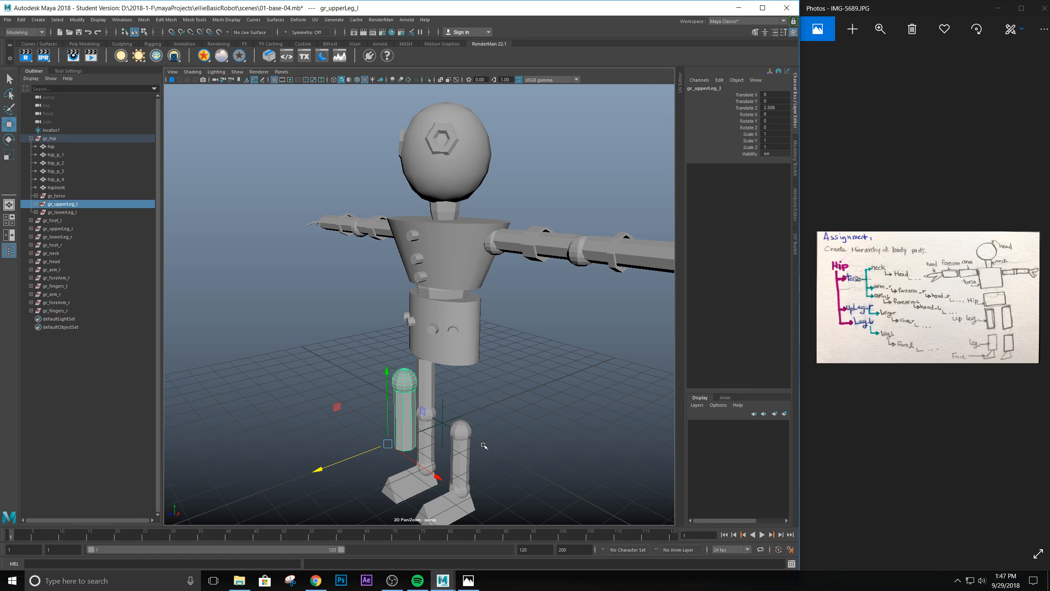
key("ctrl+z")
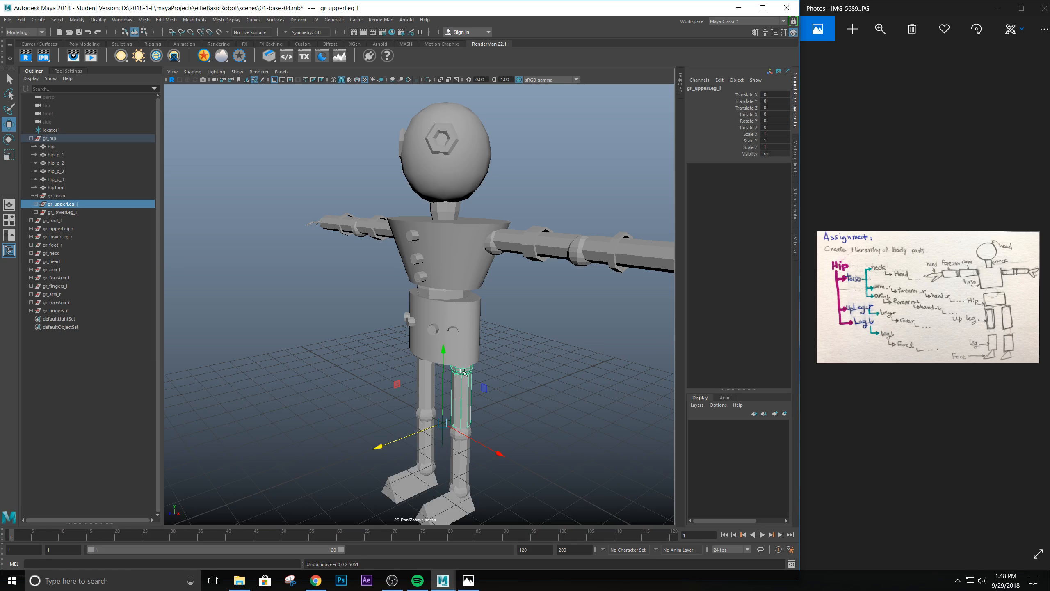
Unparent gr_lowerLeg_l from gr_hip as a test, and undo the change.
left_click(66, 212)
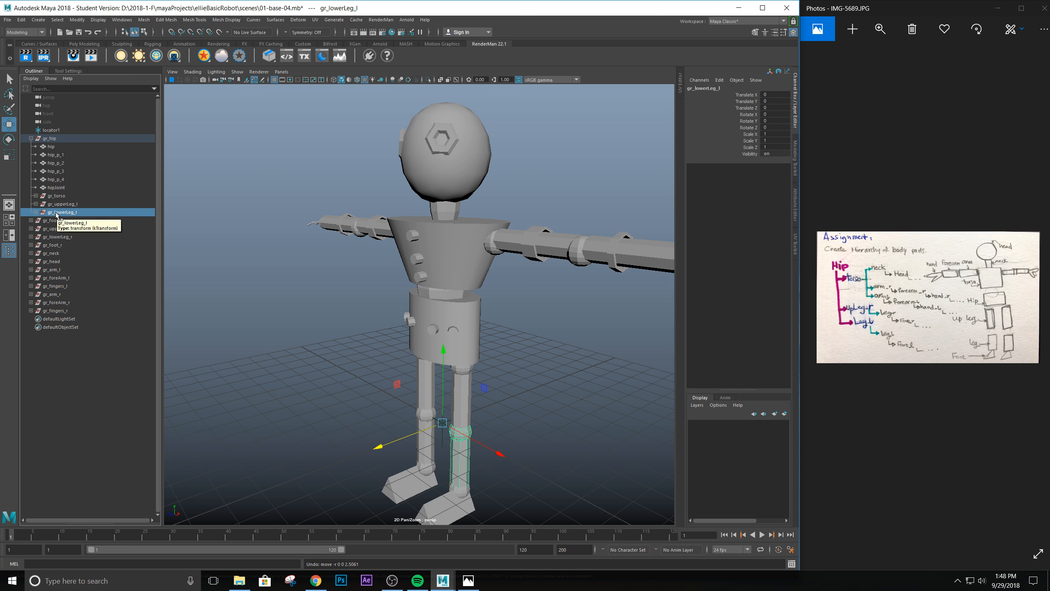
key("shift+p")
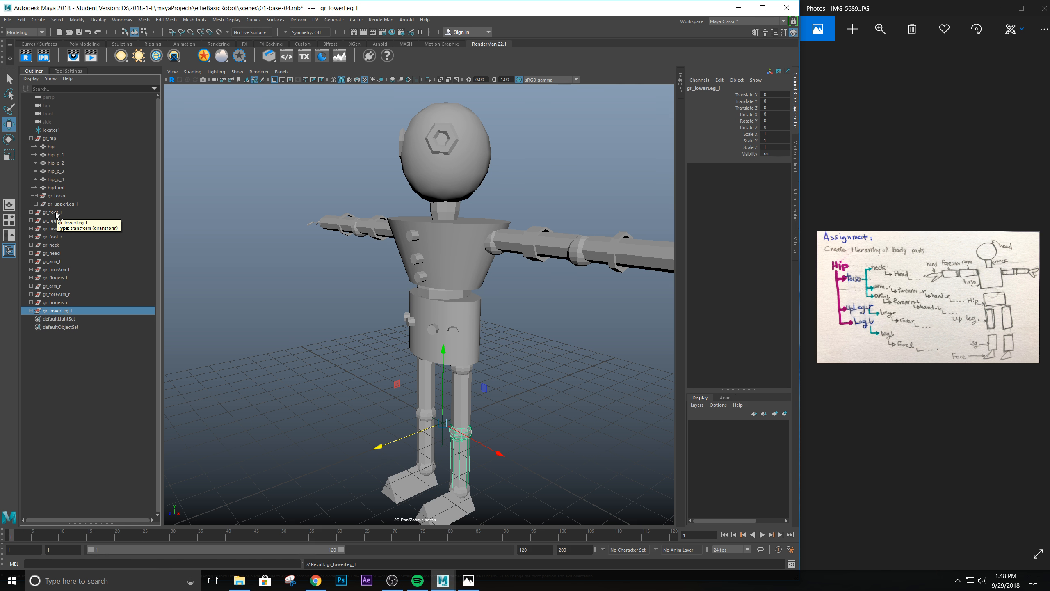
key("ctrl+z")
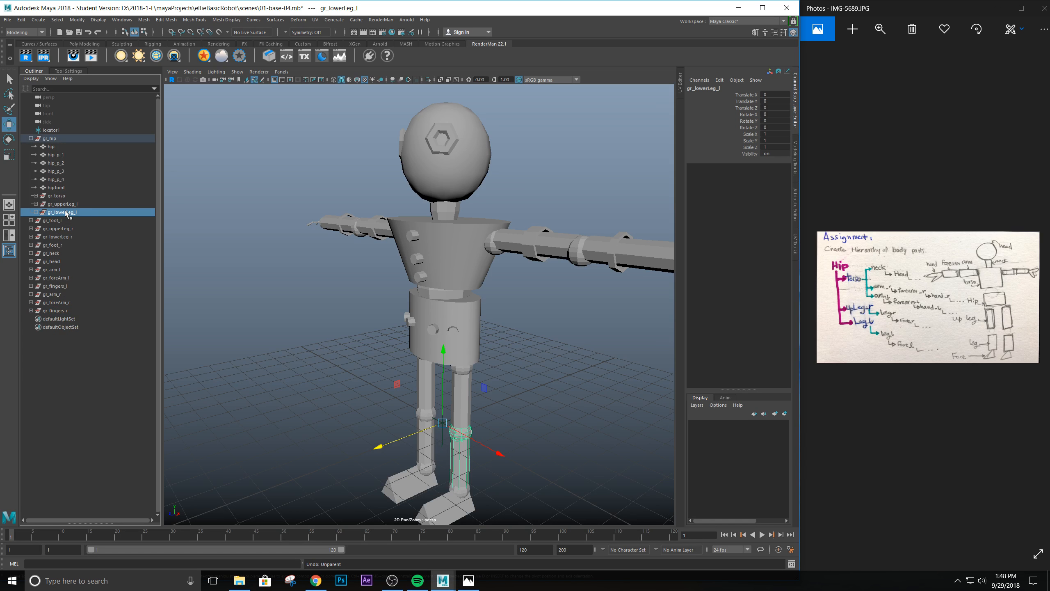
Parent gr_lowerLeg_l under gr_upperLeg_l and collapse the upper leg group.
middle_click_drag(66, 210, 67, 206)
middle_click_drag(67, 207, 42, 206)
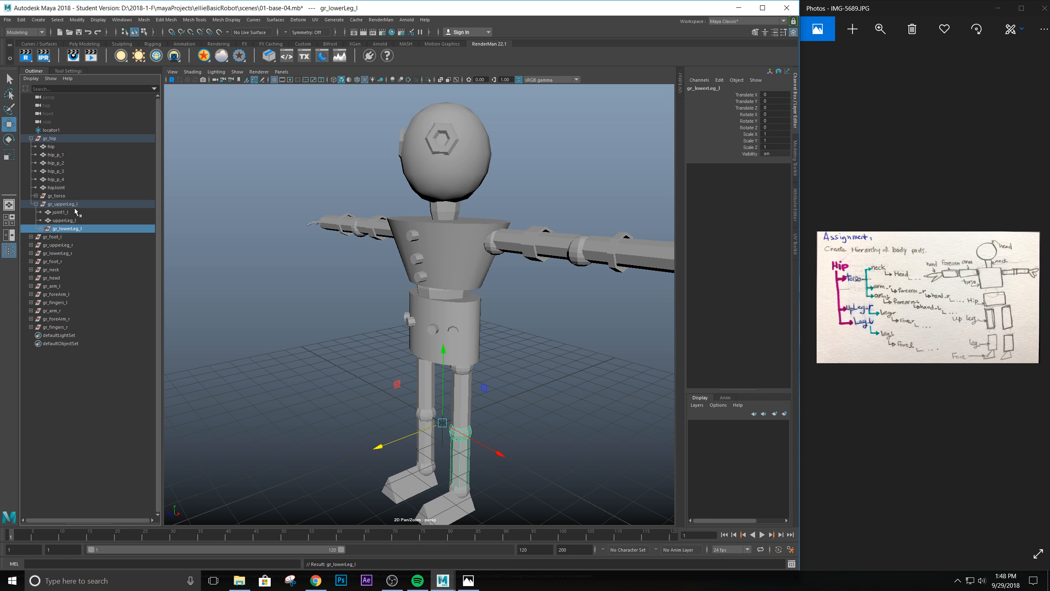
left_click(36, 204)
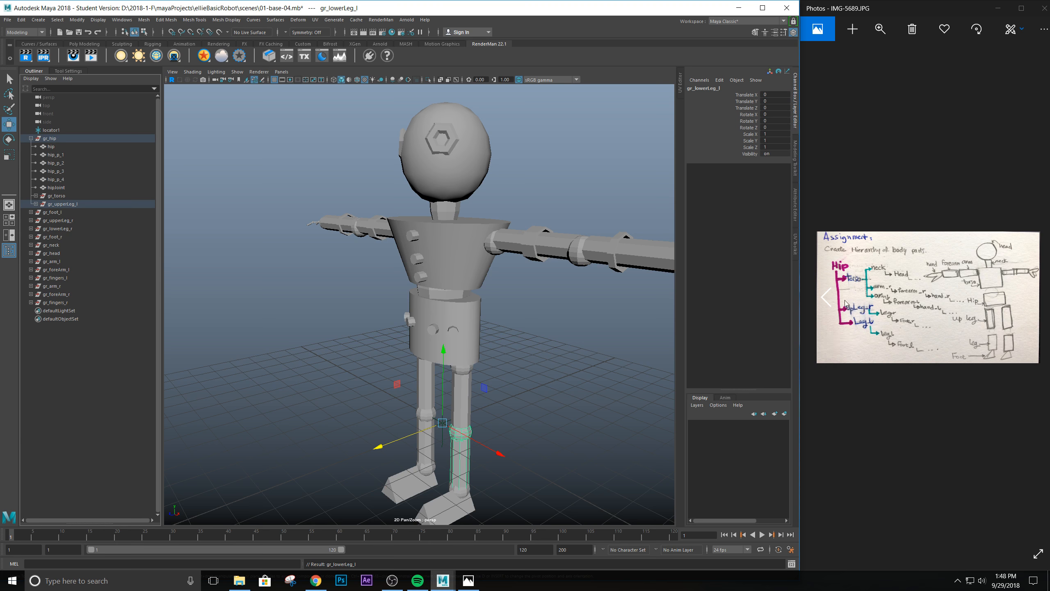
Switch to the project's images folder and open the hierarchy sketch IMG-5689.JPG in Photos.
scroll(826, 207, "up", 1)
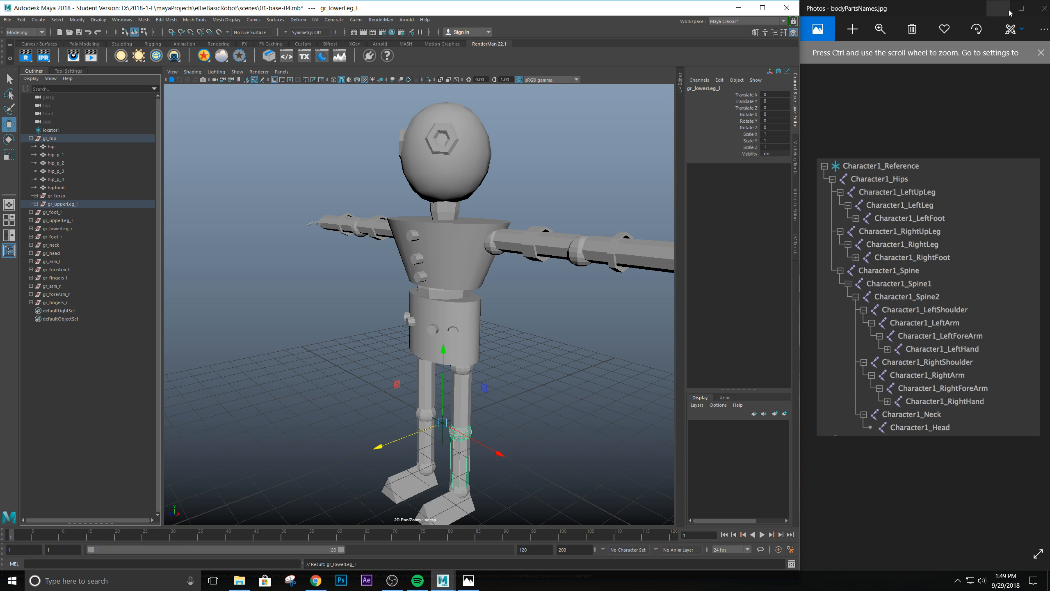
left_click_drag(935, 7, 873, 7)
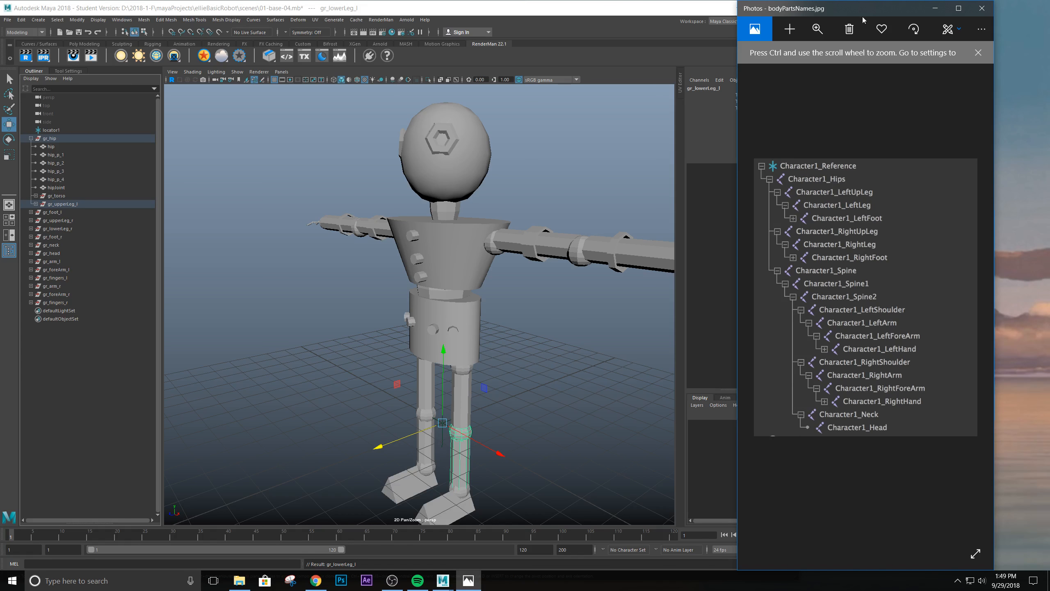
left_click(239, 580)
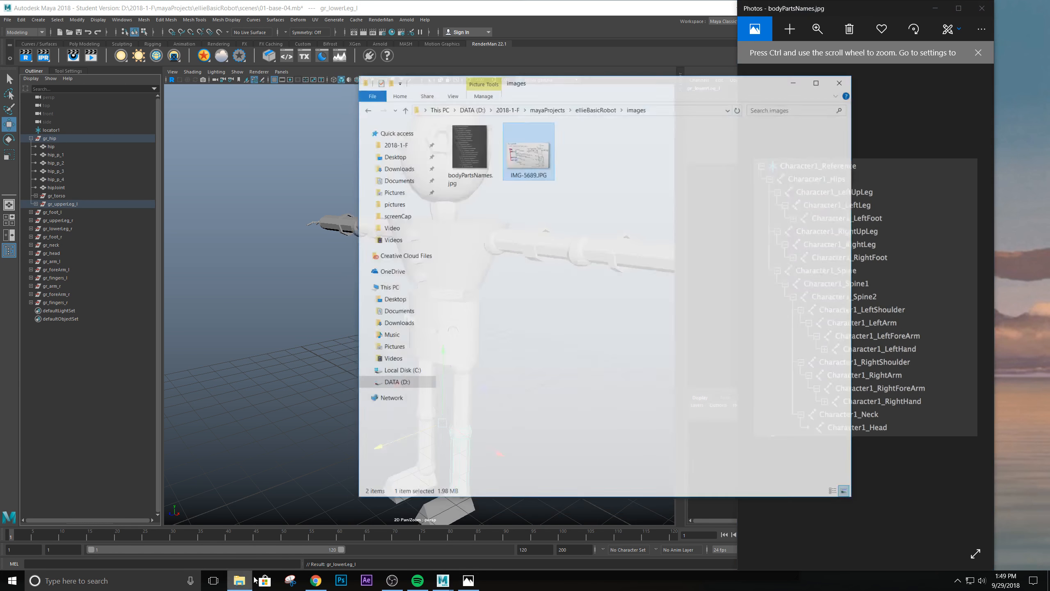
double_click(542, 134)
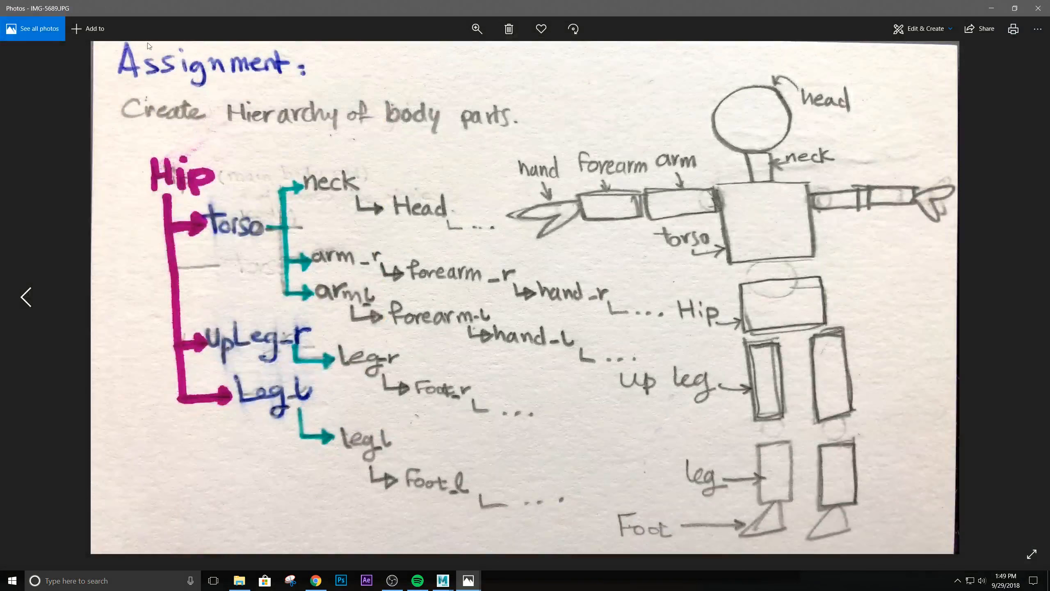
Restore the IMG-5689.JPG window from full screen and narrow it to a slim reference window.
left_click(1014, 8)
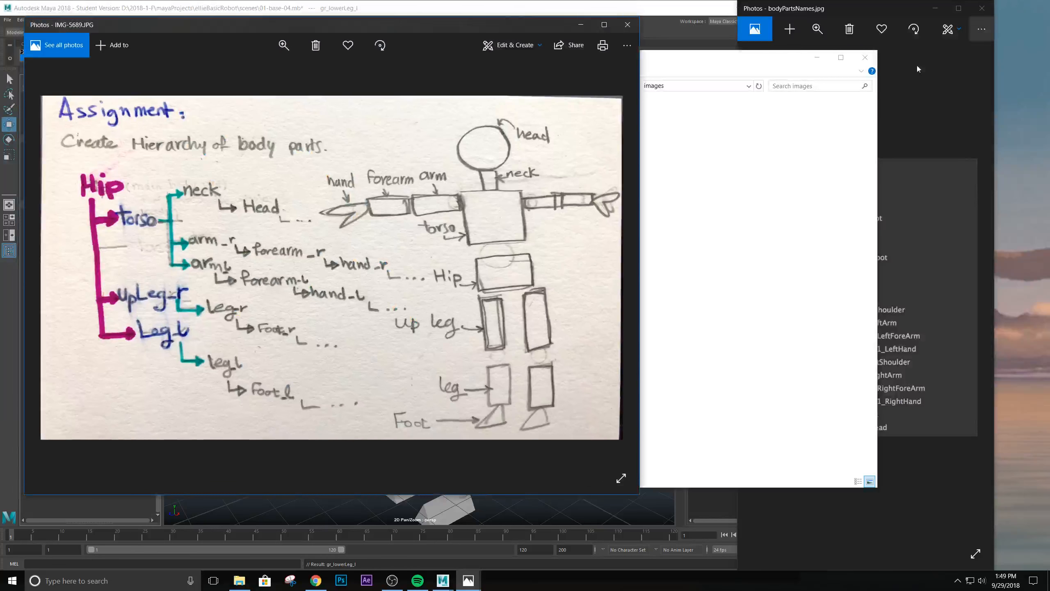
left_click_drag(175, 23, 675, 1)
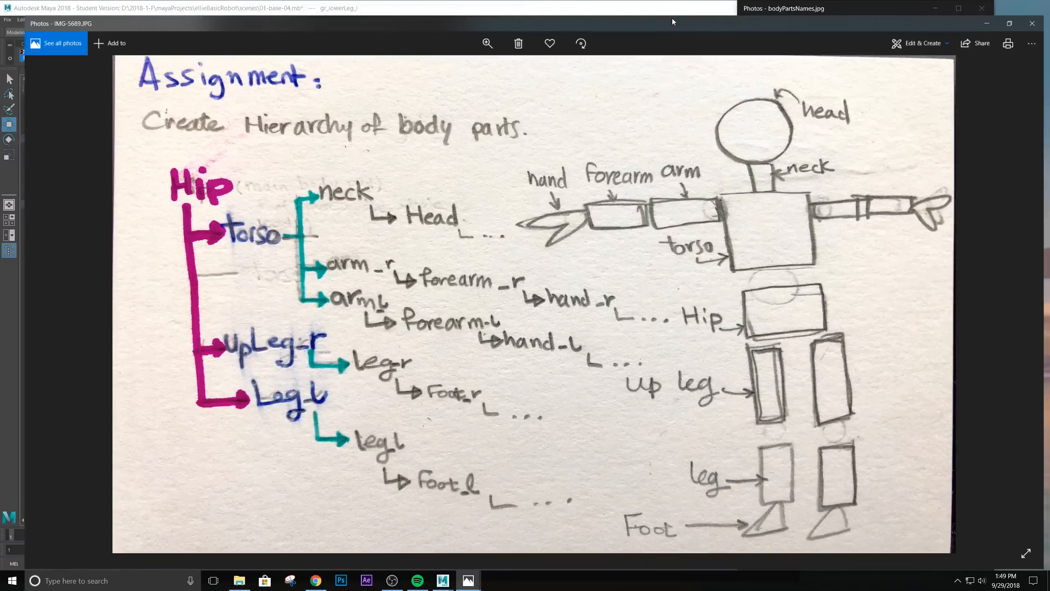
left_click(1014, 8)
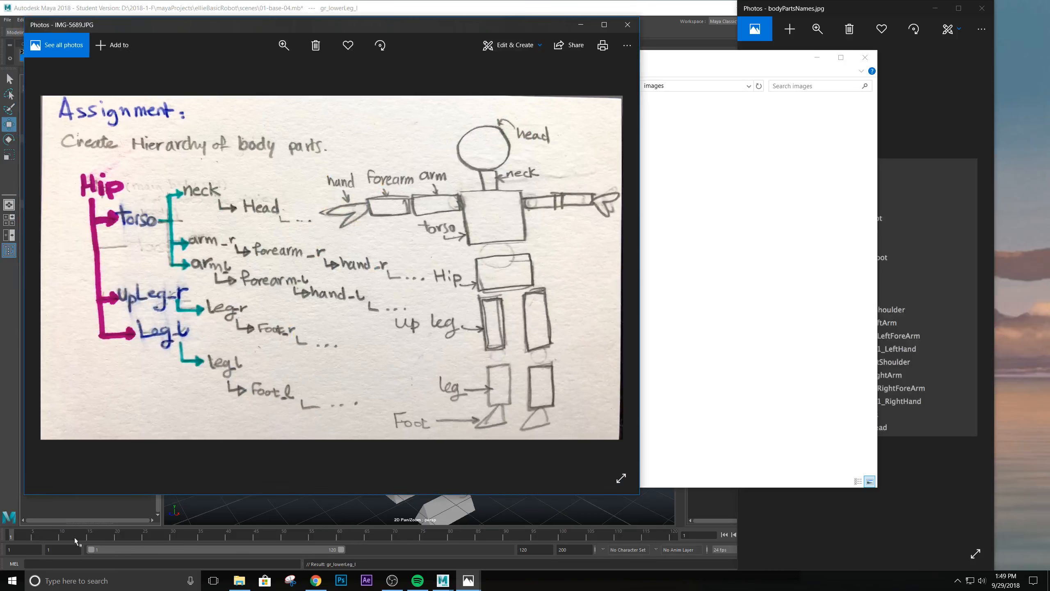
left_click_drag(25, 495, 624, 537)
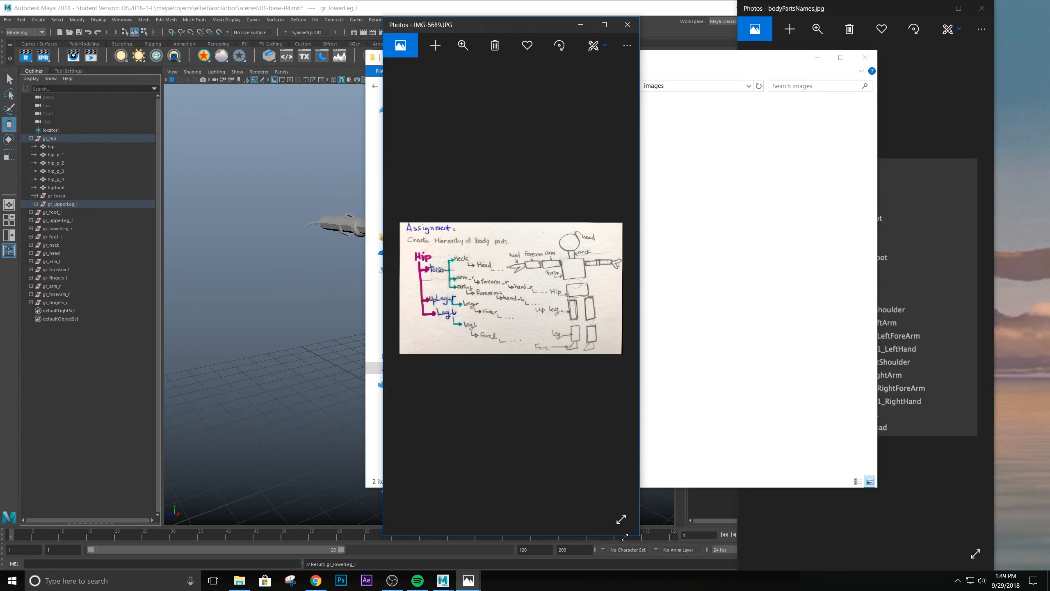
Close the bodyPartsNames.jpg window, place the IMG-5689.JPG sketch beside the Maya window, and return to Maya.
left_click(978, 8)
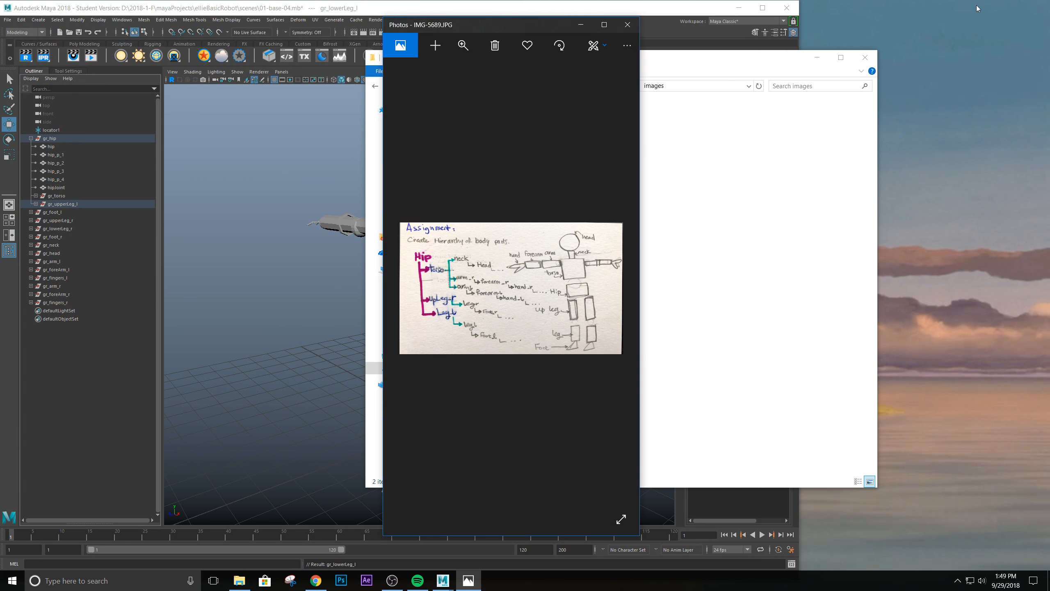
left_click_drag(554, 29, 952, 7)
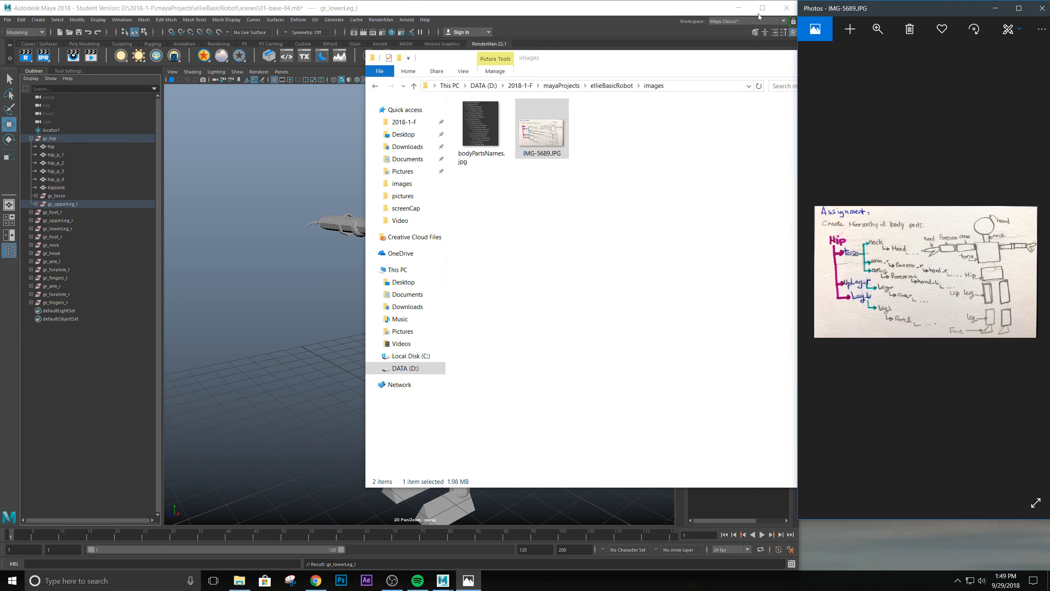
left_click(697, 11)
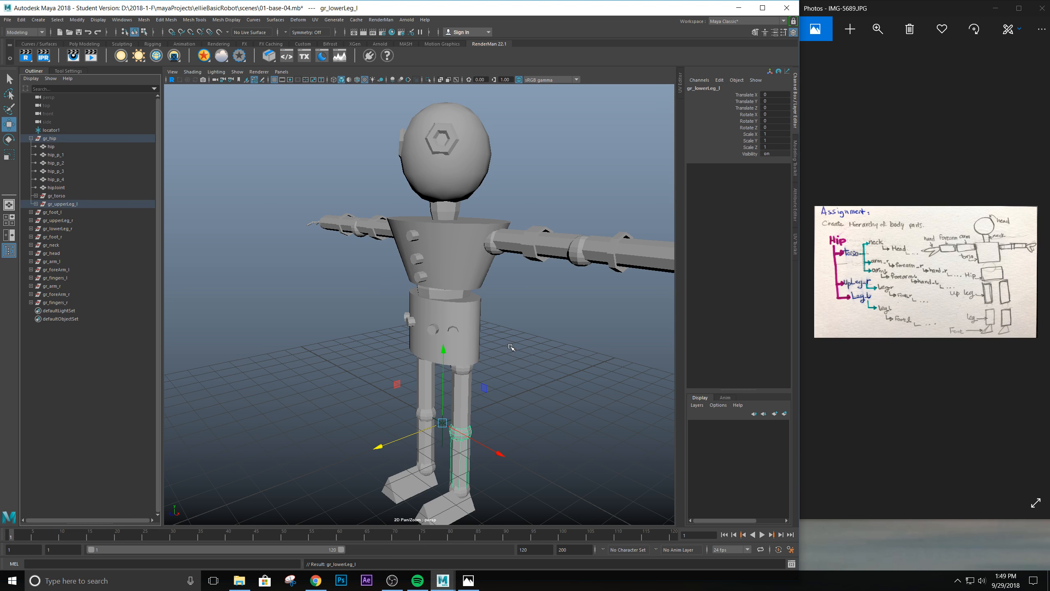
Examine the robot's hip, legs and feet from the front and at an angle.
right_click_drag(536, 377, 522, 408, "alt")
middle_click_drag(522, 405, 479, 267, "alt")
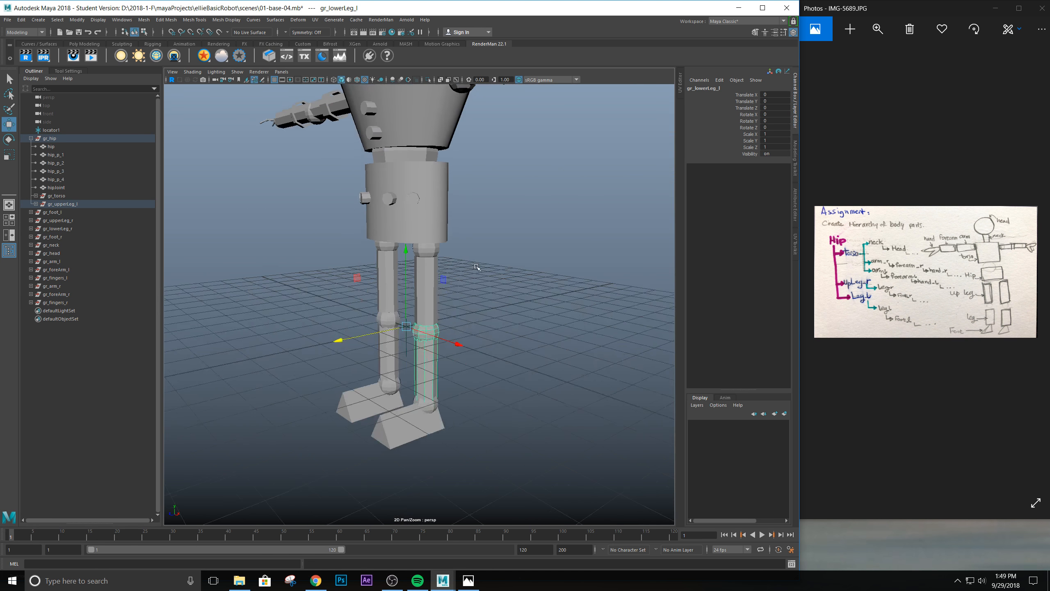
left_click_drag(445, 291, 506, 286, "alt")
middle_click_drag(471, 231, 511, 256, "alt")
left_click_drag(531, 315, 509, 327, "alt")
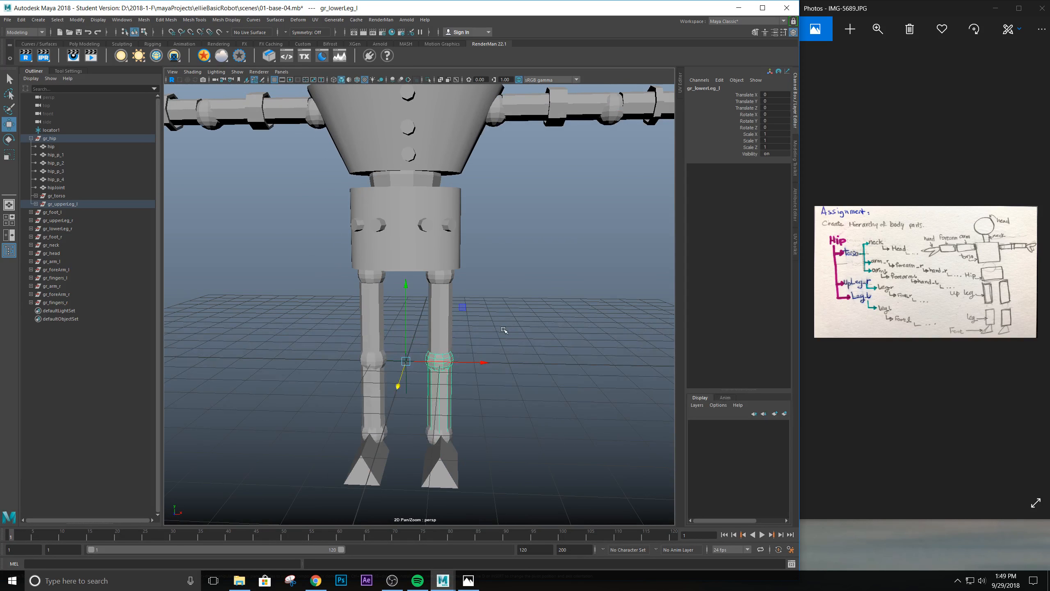
scroll(552, 348, "down", 4)
left_click_drag(542, 285, 491, 305, "alt")
middle_click_drag(499, 267, 503, 302, "alt")
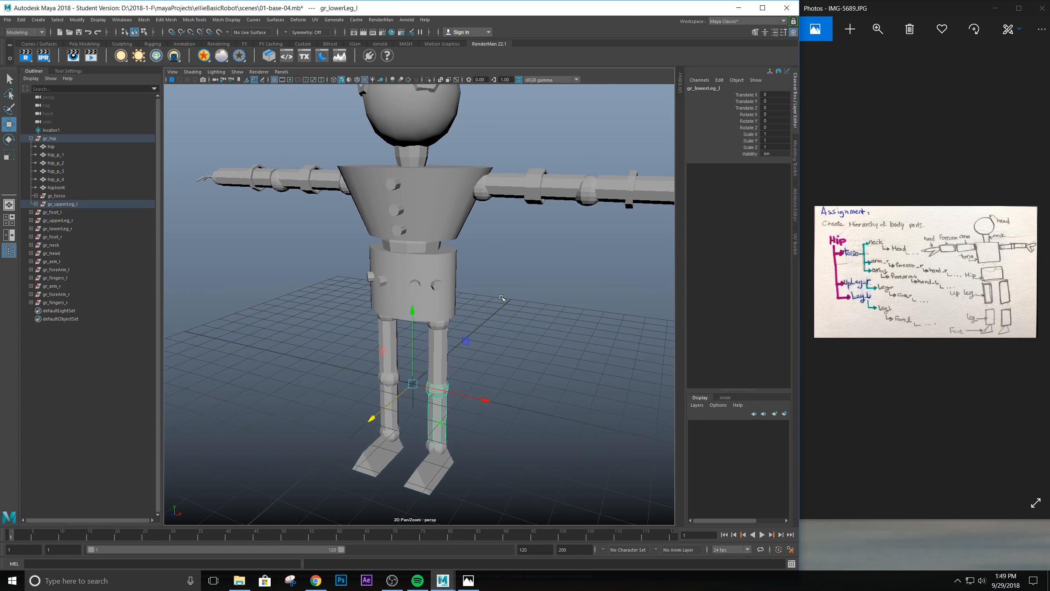
Parent gr_foot_l under gr_lowerLeg_l and expand the lower leg group to show its children.
left_click(54, 212)
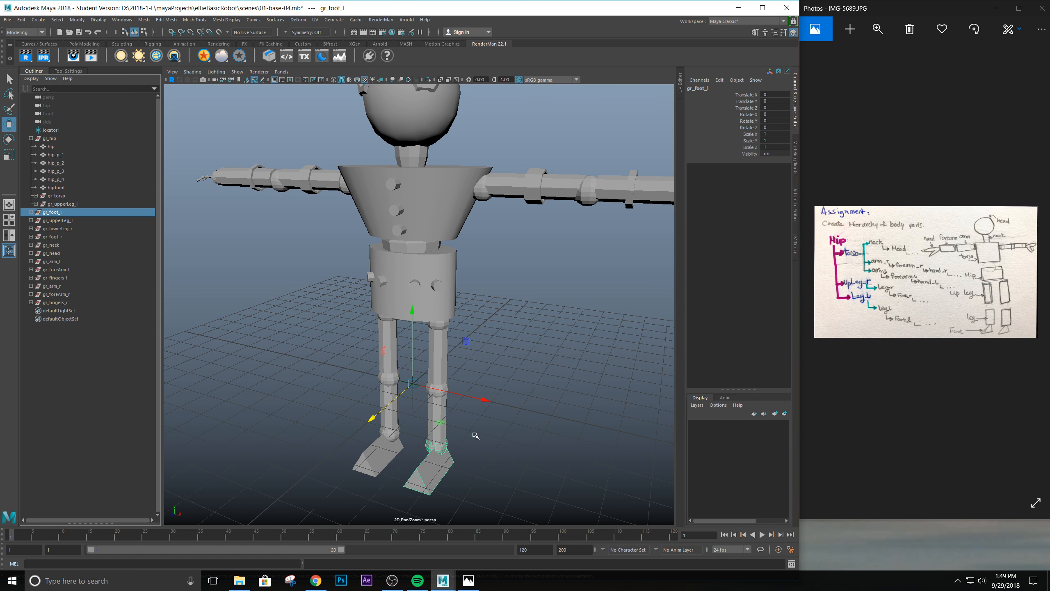
left_click(36, 204)
left_click(73, 228)
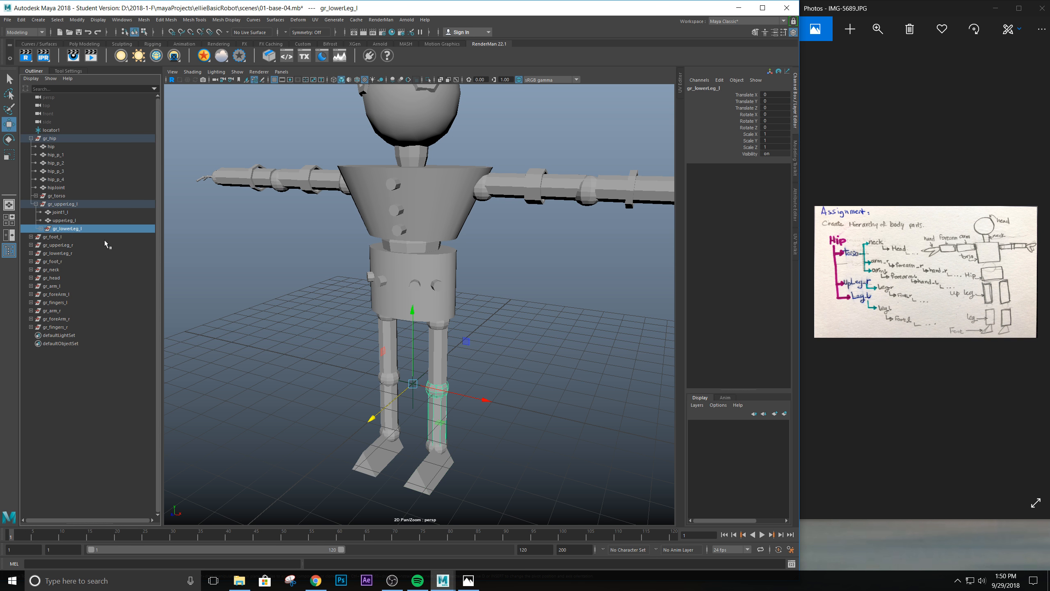
mouse_move(61, 239)
left_mouse_down()
mouse_move(51, 235)
mouse_move(66, 231)
left_mouse_up()
left_click(40, 229)
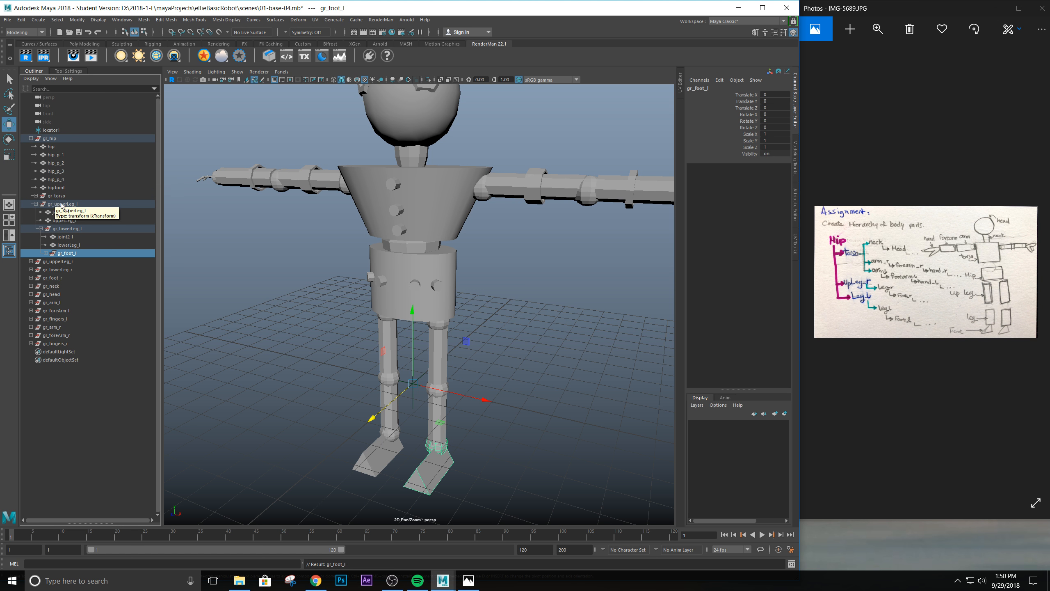
Test the left leg chain by moving gr_upperLeg_l about 2.71 and gr_lowerLeg_l about 2.58 units along Z, undoing each move.
left_click(93, 207)
left_click_drag(375, 416, 315, 450)
key("ctrl+z")
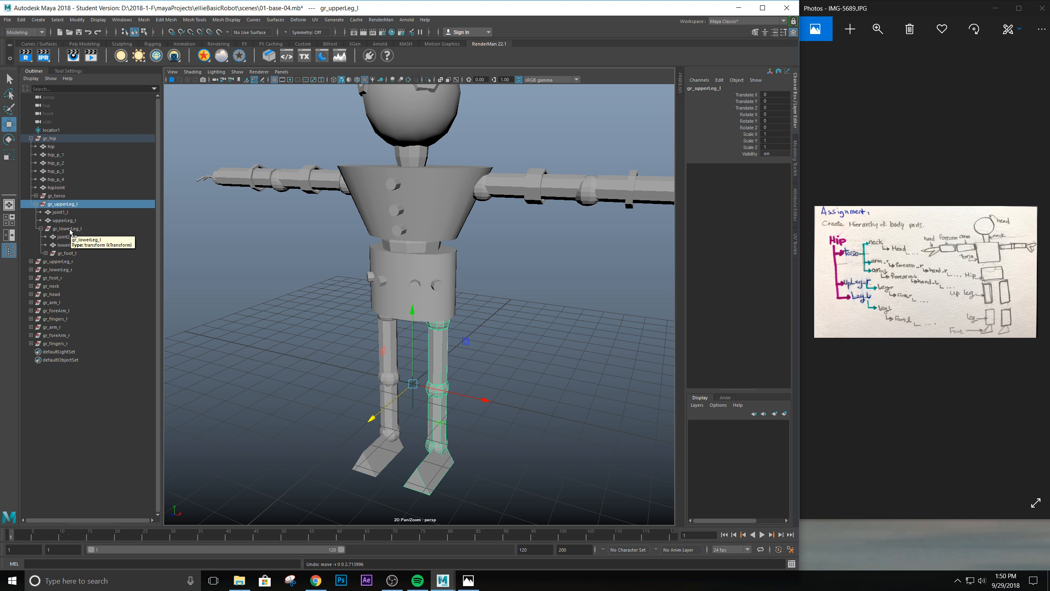
left_click(69, 230)
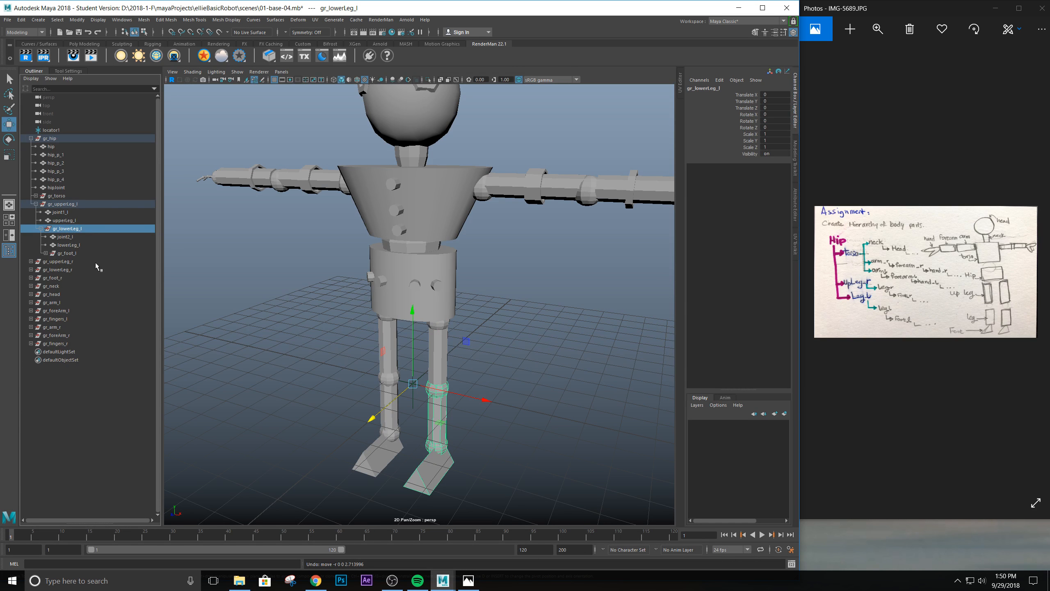
left_click_drag(375, 421, 337, 453)
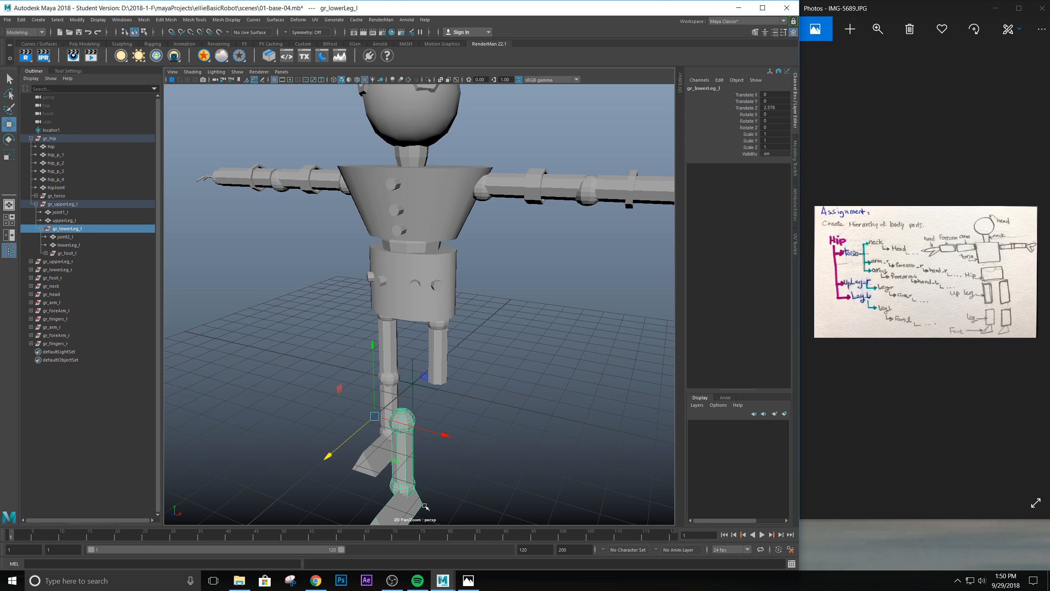
key("ctrl+z")
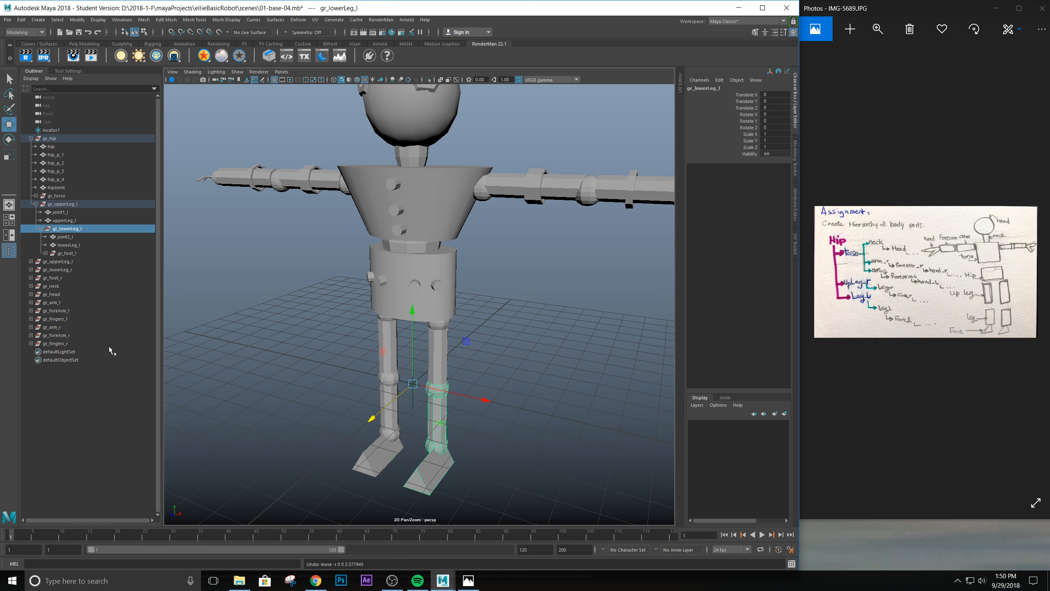
Move gr_foot_l about -0.78 units along Z as a test, and undo the move.
left_click(68, 253)
mouse_move(383, 414)
left_mouse_down()
mouse_move(347, 441)
mouse_move(395, 414)
left_mouse_up()
key("ctrl+z")
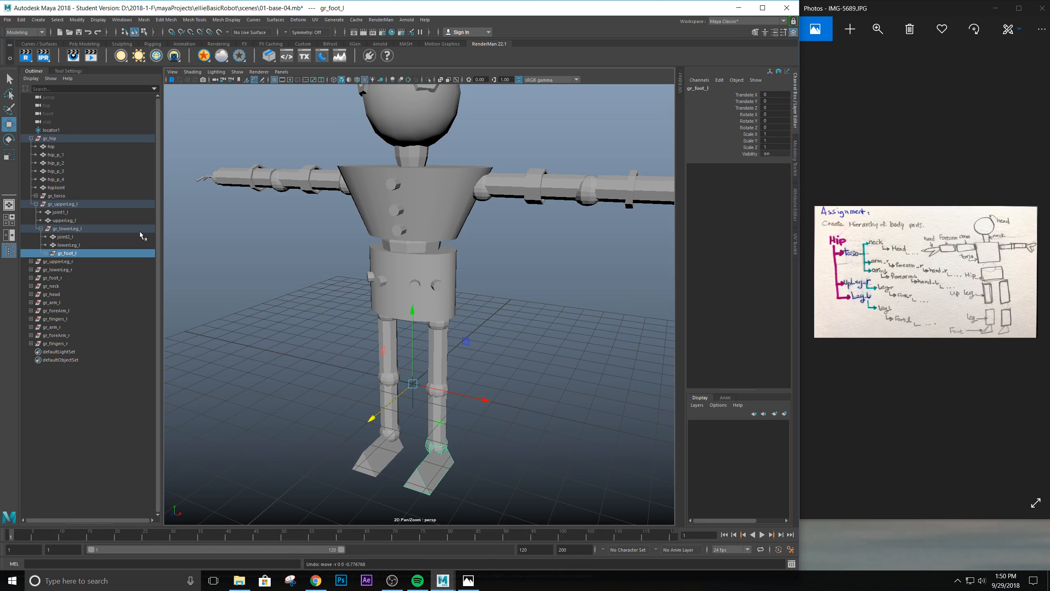
Collapse the left leg chain and parent gr_upperLeg_r directly under gr_hip.
left_click(36, 204)
left_click(58, 212)
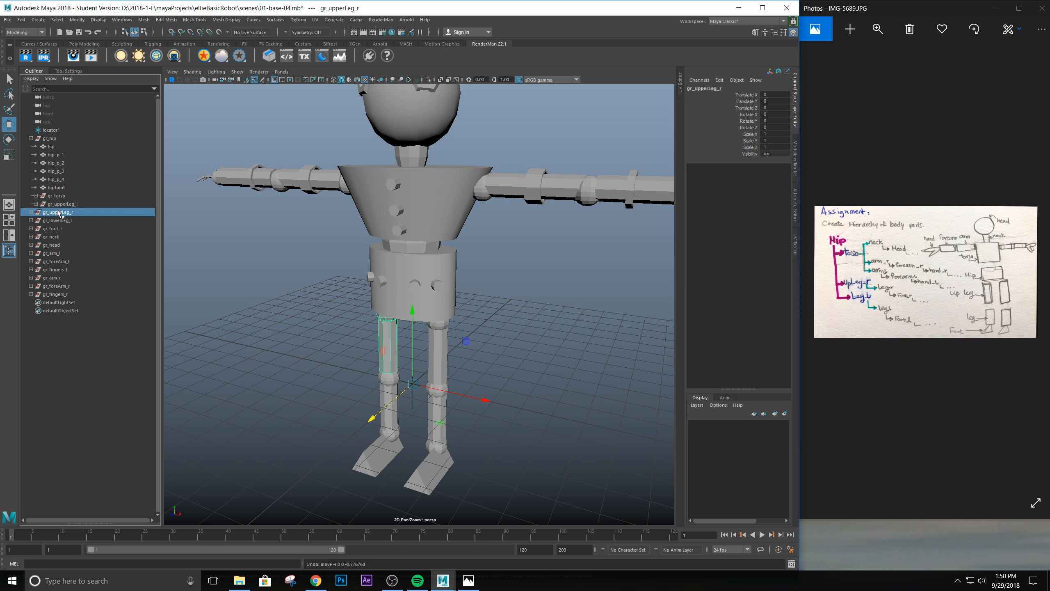
left_click_drag(58, 213, 56, 140)
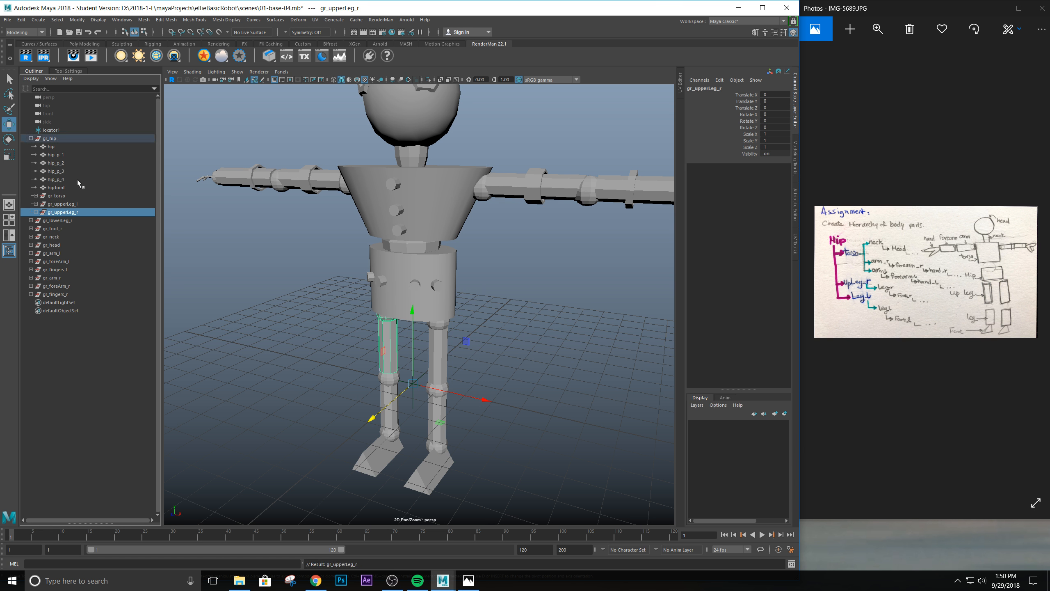
Parent gr_lowerLeg_r under gr_upperLeg_r and gr_foot_r under gr_lowerLeg_r, leaving the right leg chain collapsed.
left_click(62, 221)
mouse_move(62, 223)
left_mouse_down()
mouse_move(62, 213)
mouse_move(58, 237)
left_mouse_up()
left_click(51, 246)
left_click(41, 237)
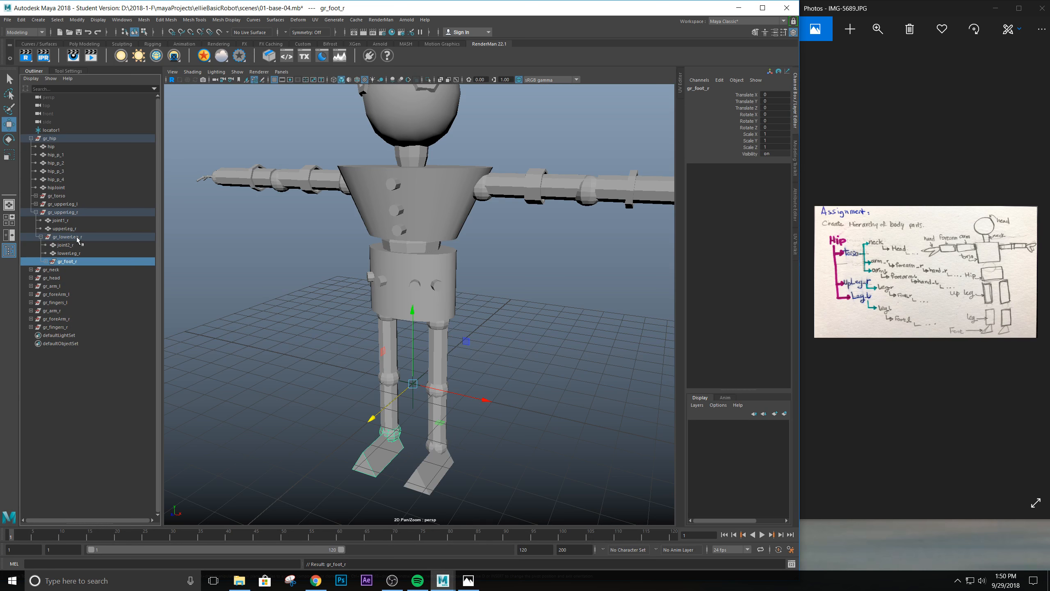
left_click(36, 212)
Select gr_neck and gr_hip in turn to check which body parts the hip hierarchy includes.
left_click(52, 221)
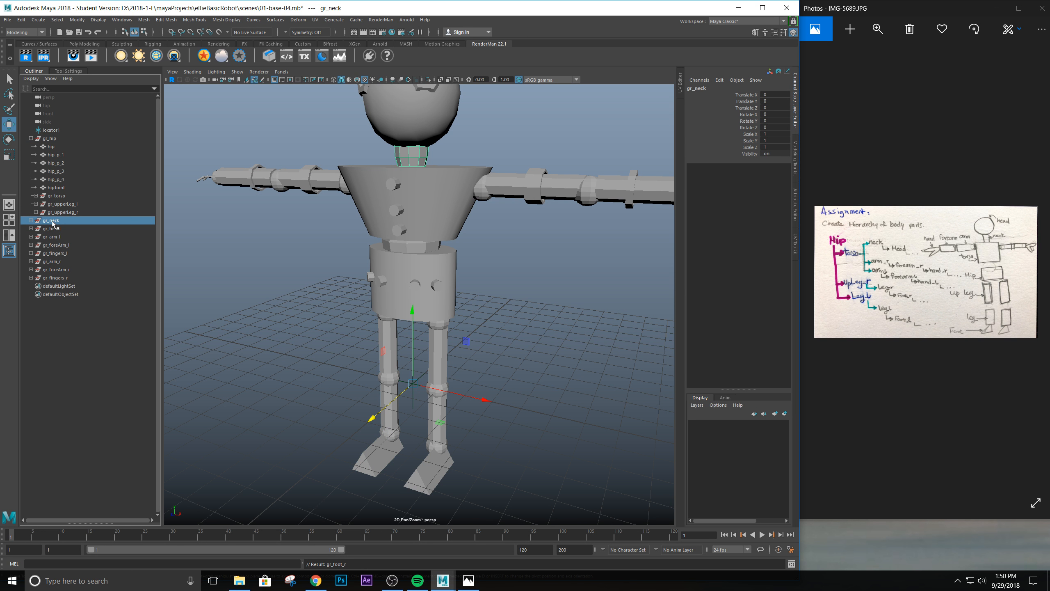
left_click(51, 139)
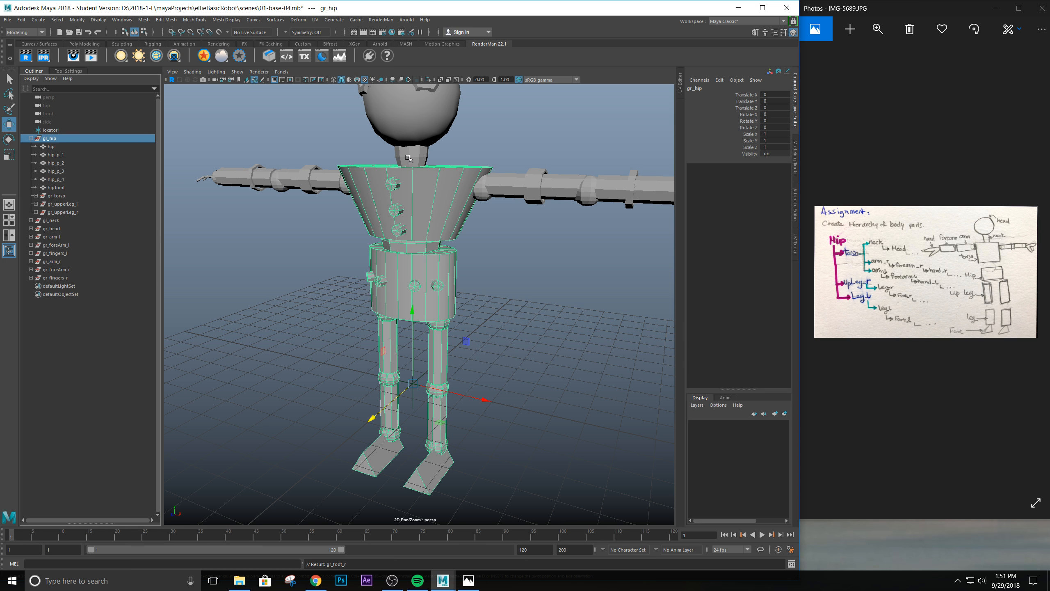
Parent gr_neck under gr_torso and gr_head under gr_neck.
left_click(61, 220)
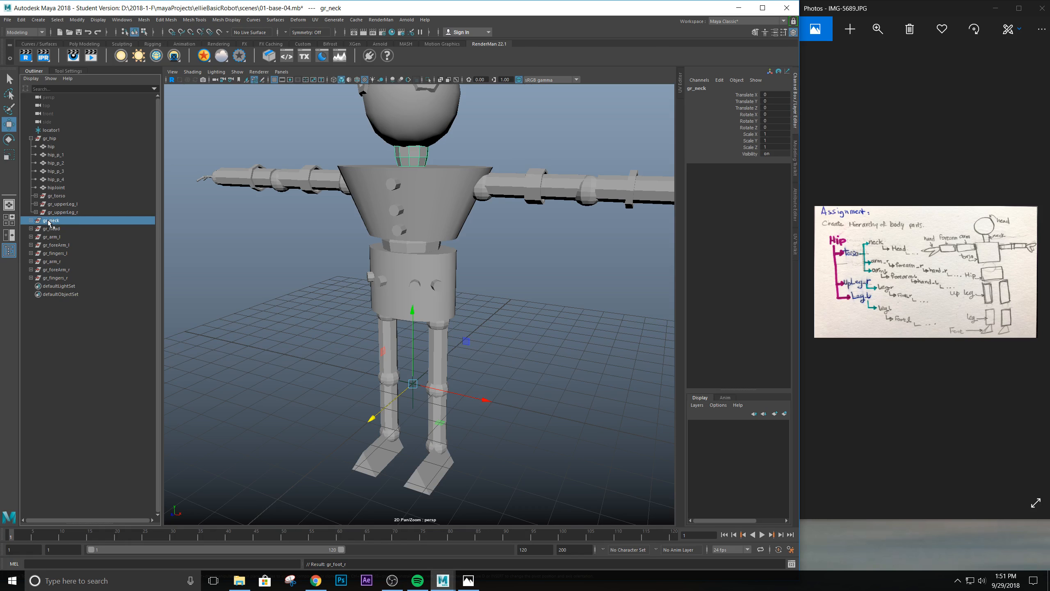
left_click_drag(48, 222, 52, 197)
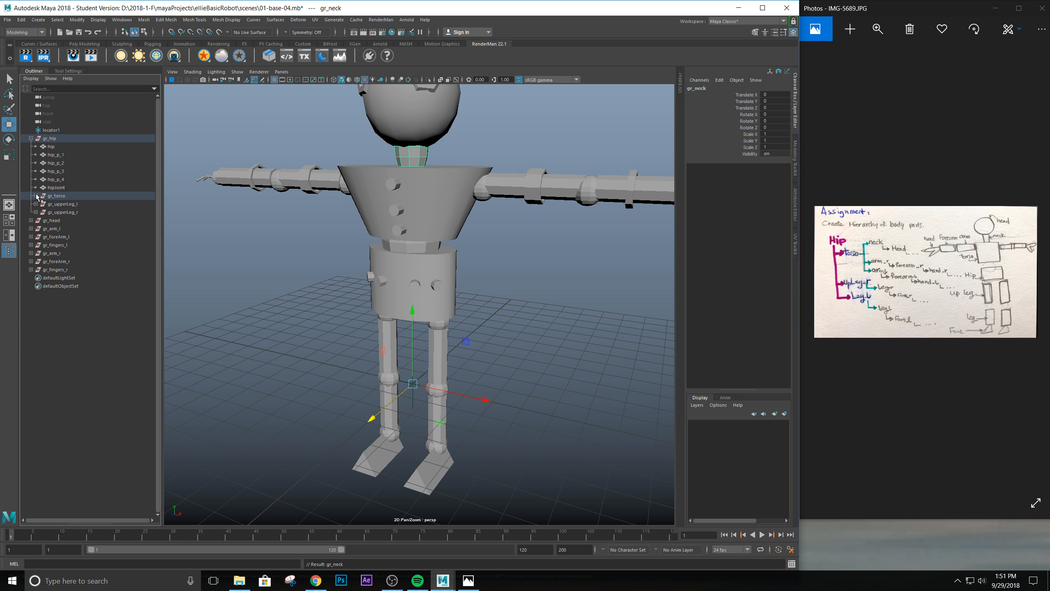
left_click(36, 195)
scroll(423, 127, "down", 2)
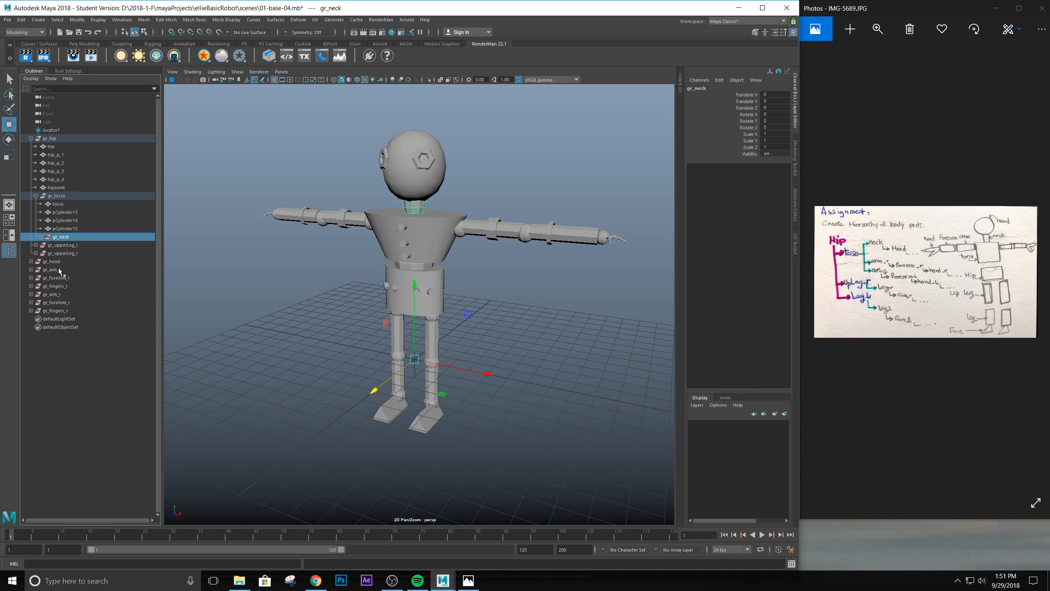
left_click(50, 263)
left_click_drag(50, 266, 62, 238)
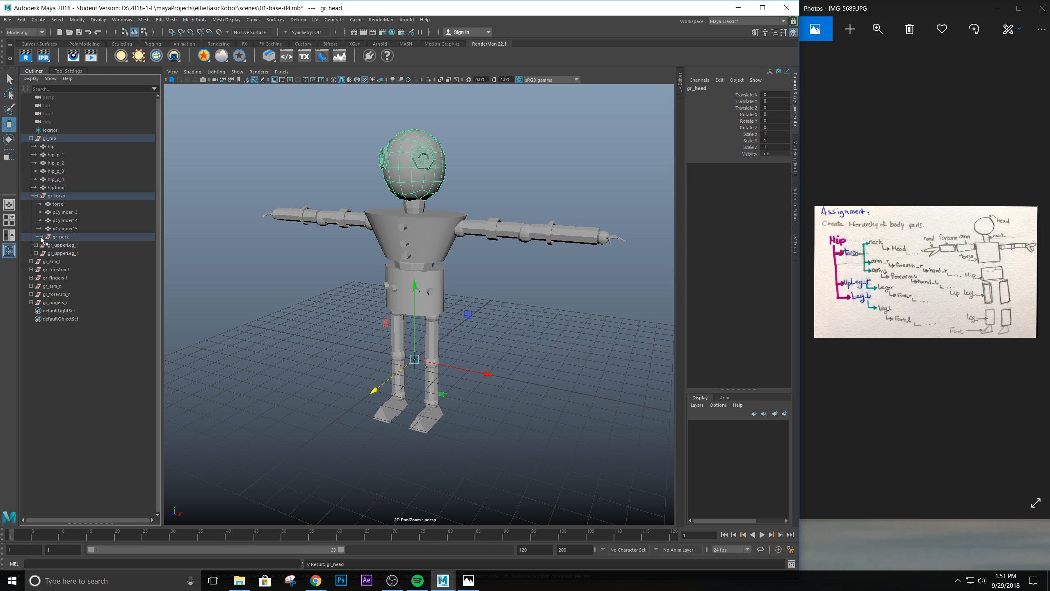
Parent gr_arm_l under gr_torso and gr_foreArm_l under gr_arm_l, with the contents of gr_foreArm_l expanded.
left_click(54, 262)
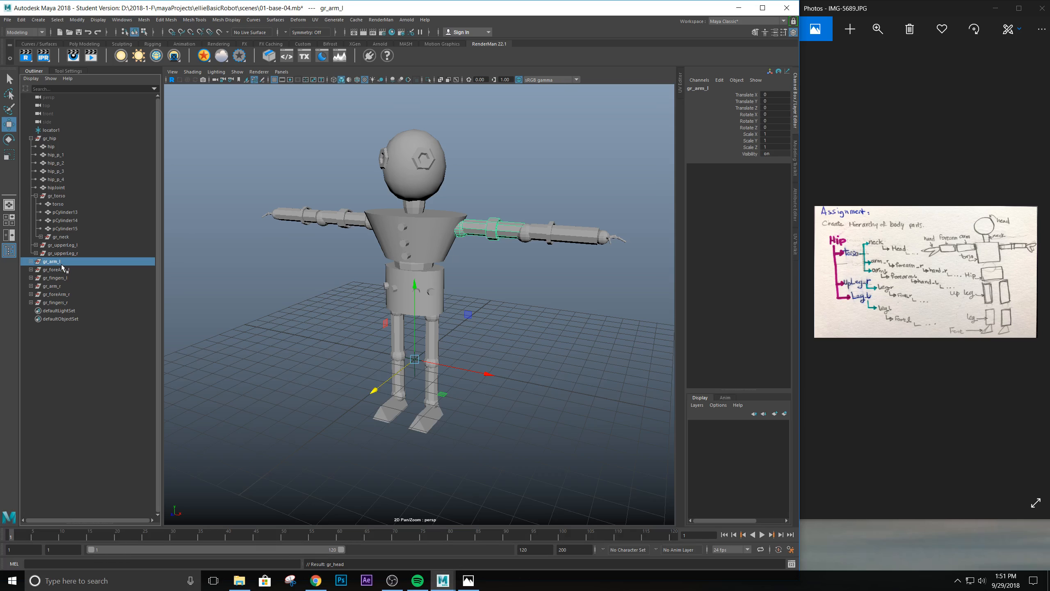
middle_click_drag(62, 268, 61, 198)
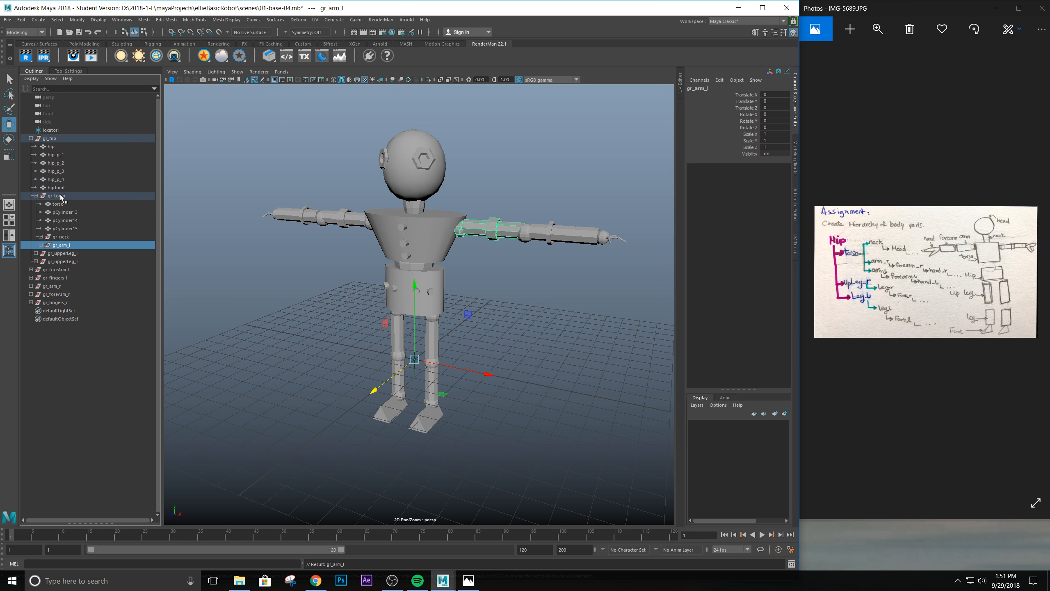
left_click(62, 269)
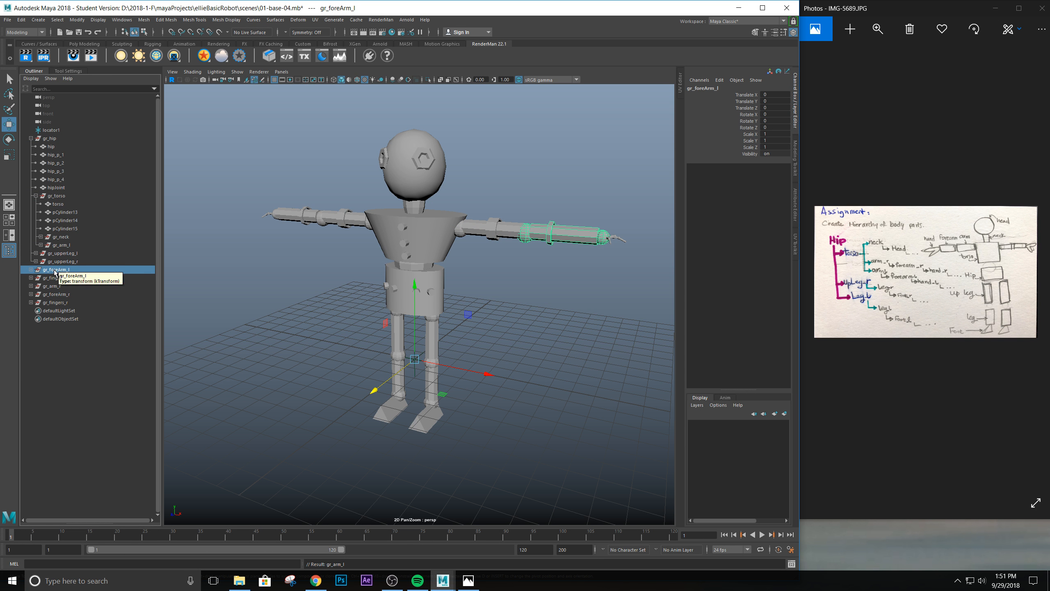
middle_click_drag(55, 272, 43, 246)
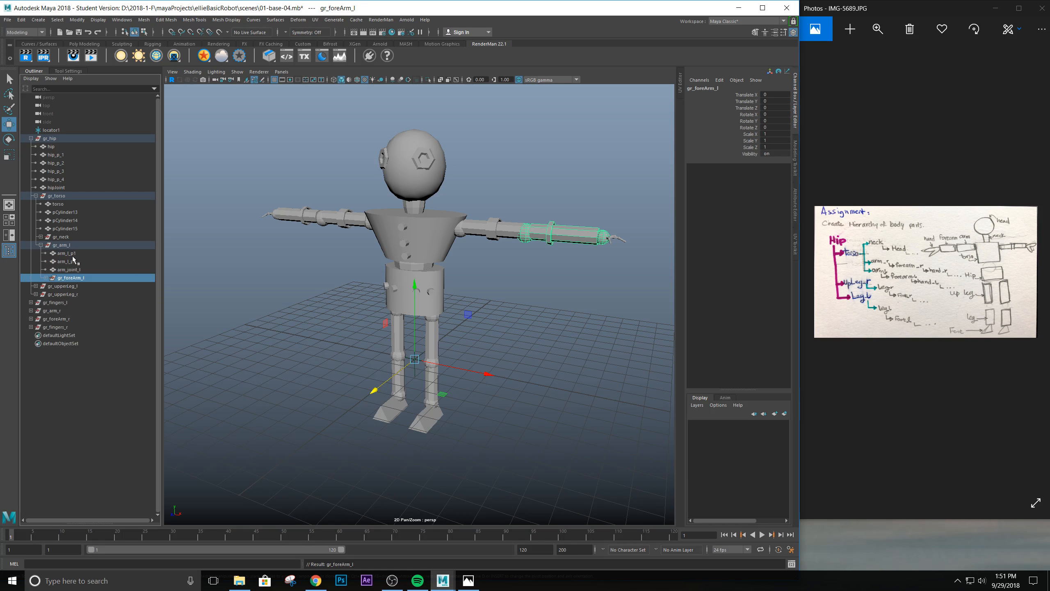
left_click(45, 278)
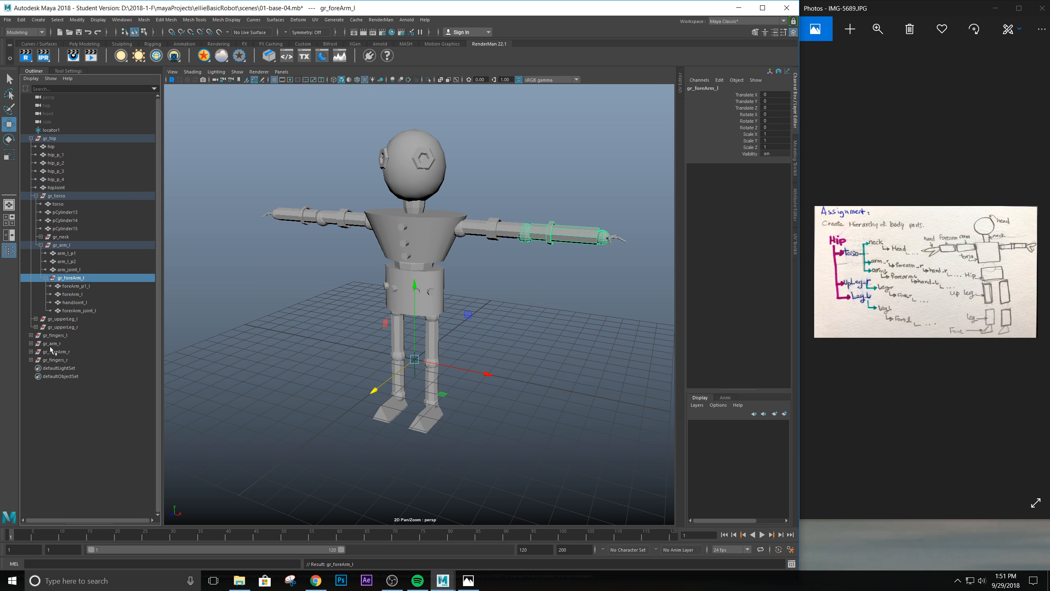
Identify the left hand's ball joint and move handJoint_l out of gr_foreArm_l into the gr_fingers_l group.
left_click(60, 336)
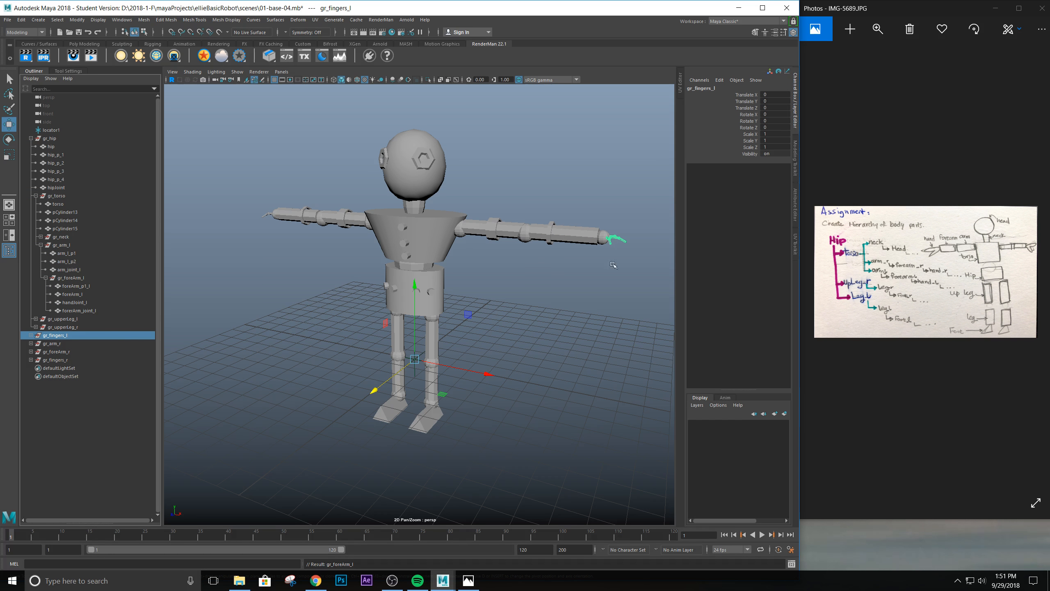
left_click(599, 235)
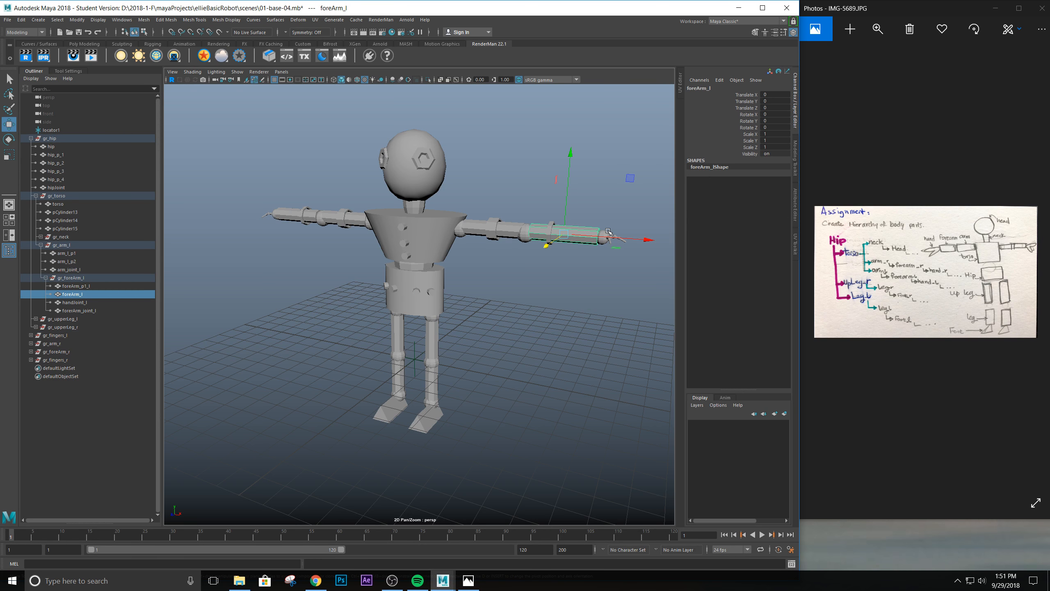
left_click(607, 233)
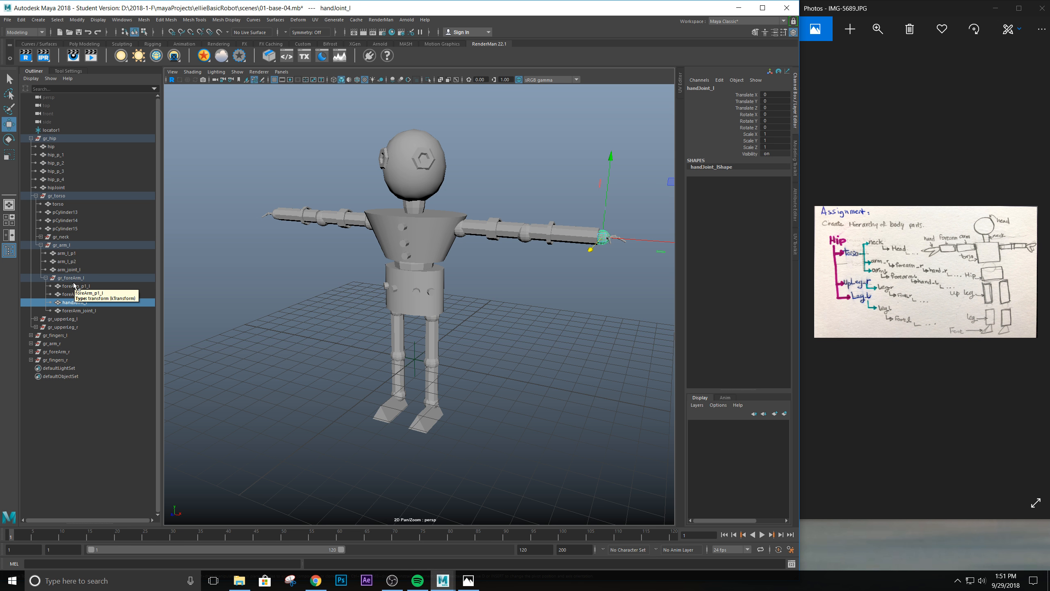
scroll(479, 379, "up", 4)
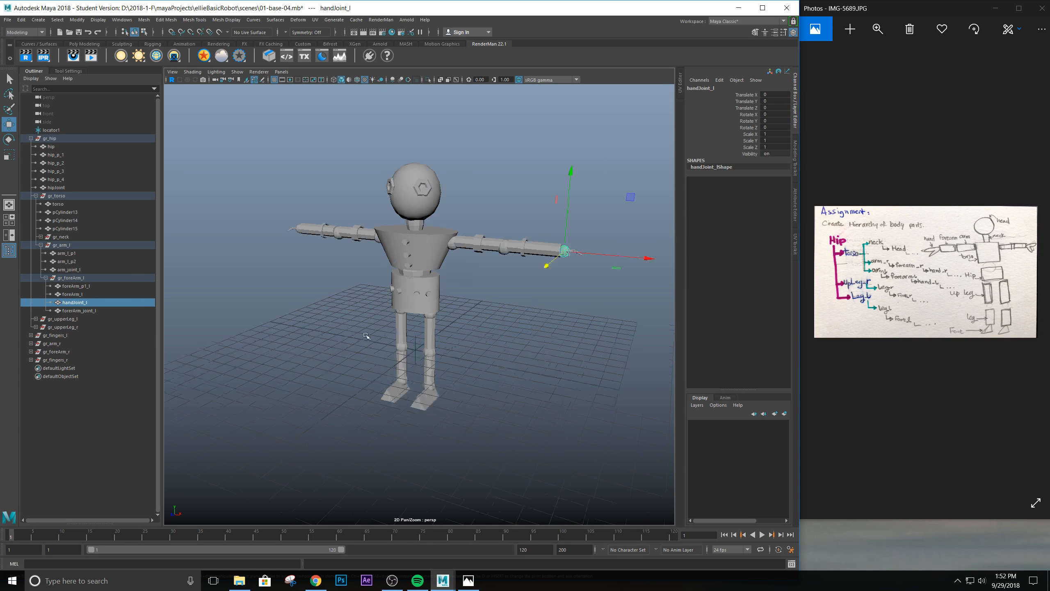
scroll(480, 380, "up", 8)
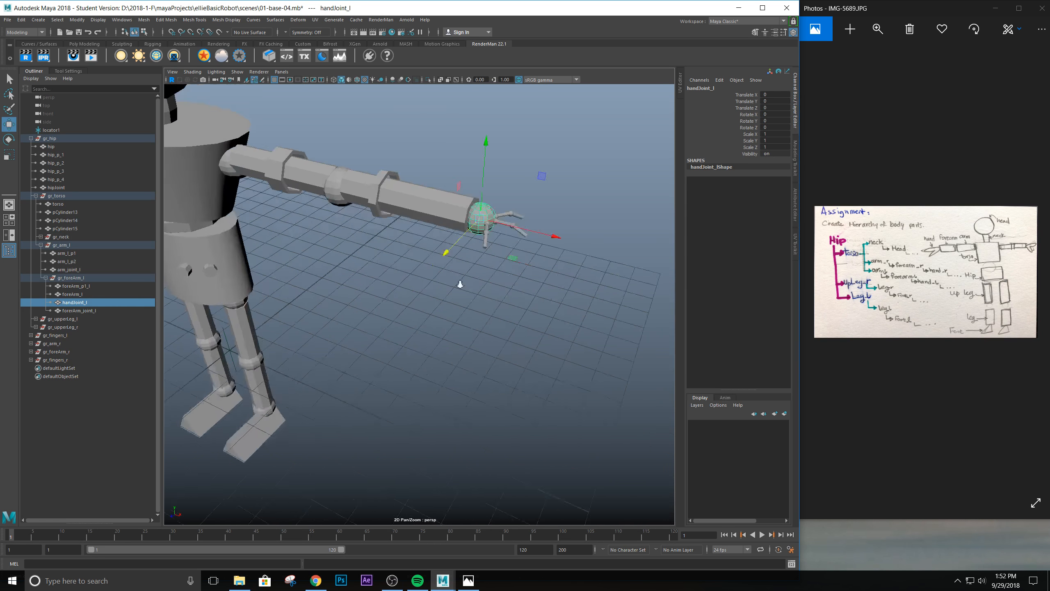
scroll(458, 247, "down", 6)
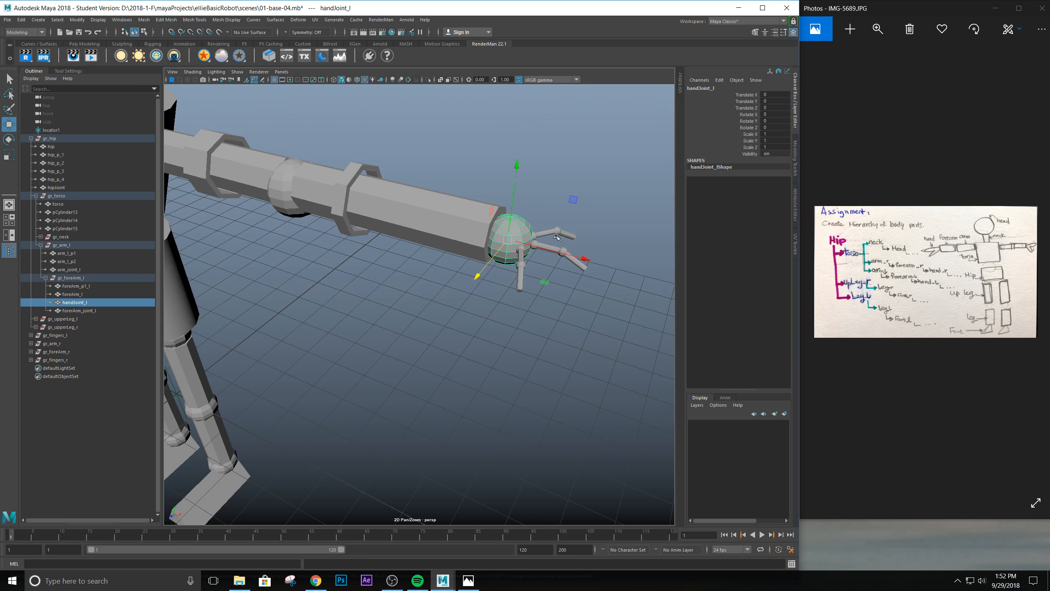
left_click_drag(450, 299, 524, 265, "alt")
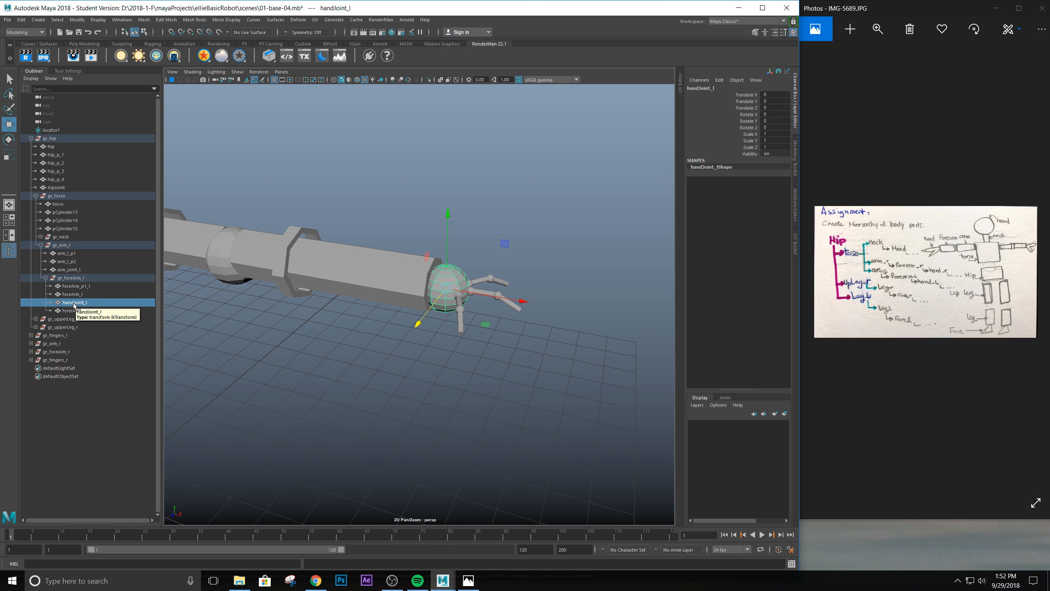
left_click(31, 335)
left_click(31, 336)
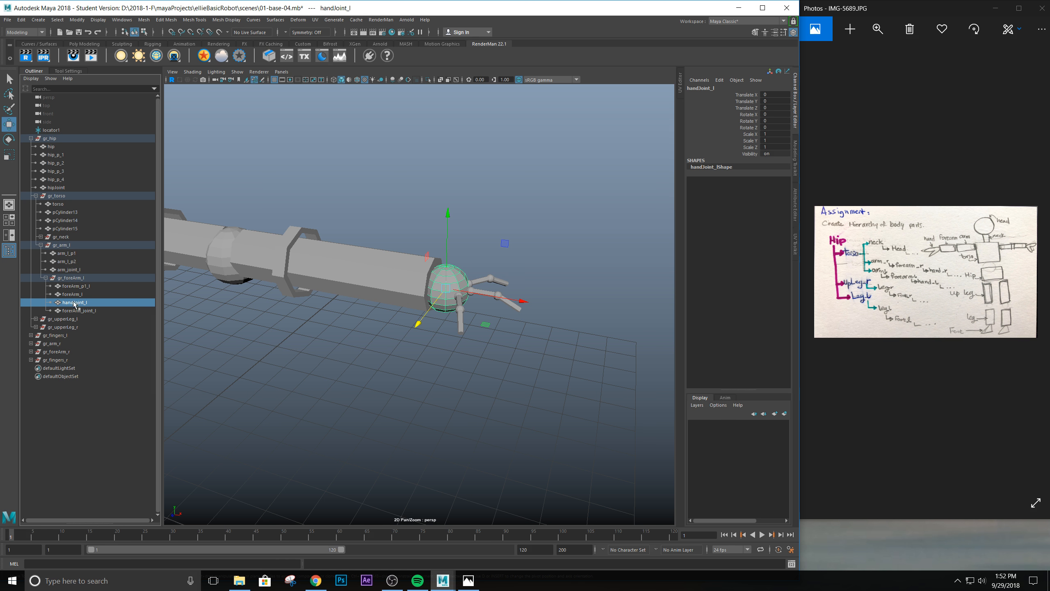
left_click_drag(69, 306, 49, 335)
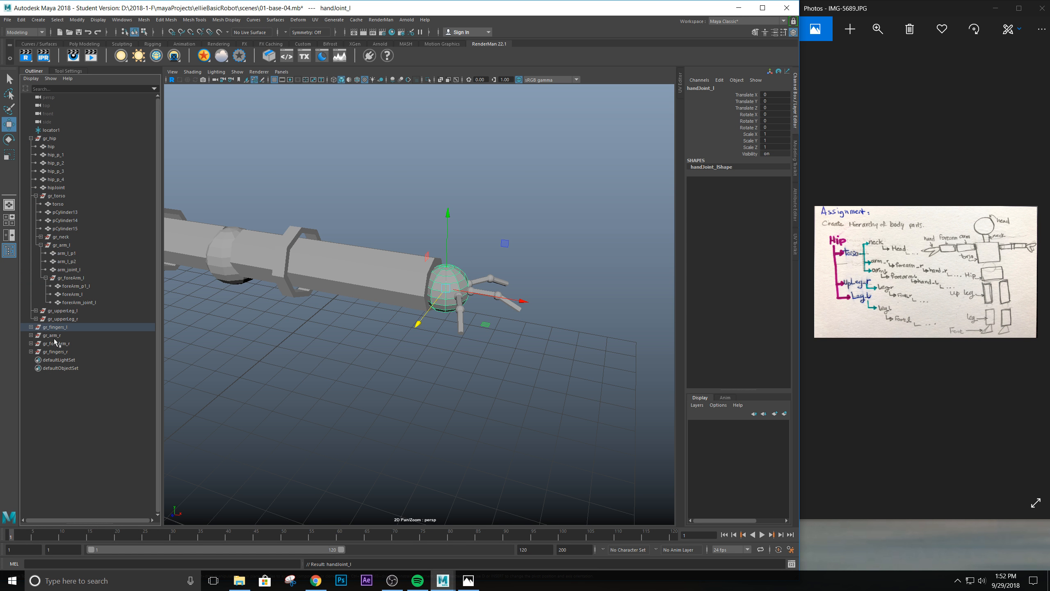
Parent gr_fingers_l under gr_foreArm_l, check the group's contents and leave it collapsed.
left_click(51, 328)
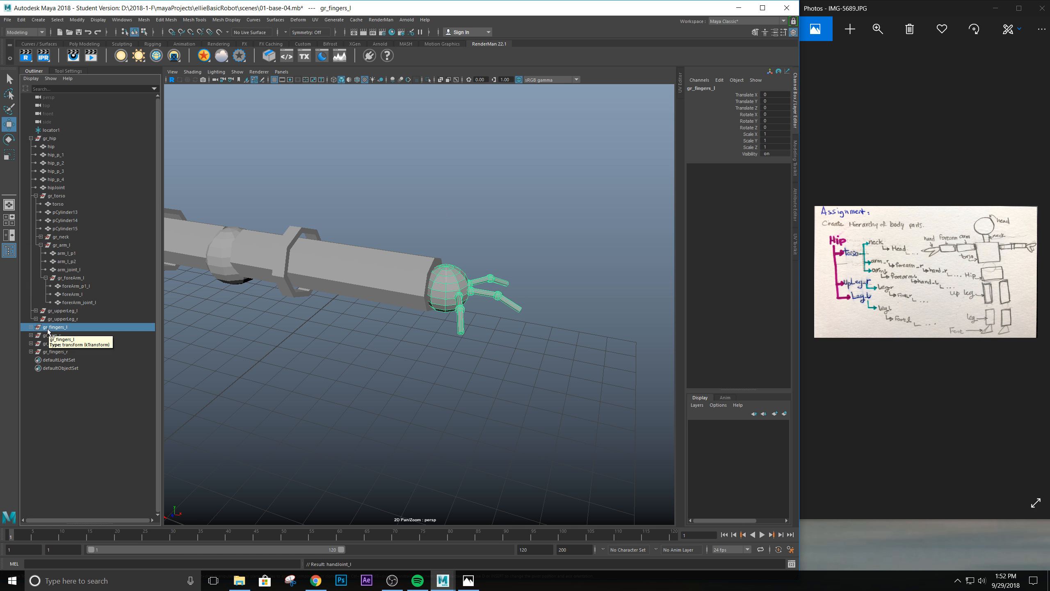
middle_click_drag(49, 331, 68, 279)
left_click(52, 310)
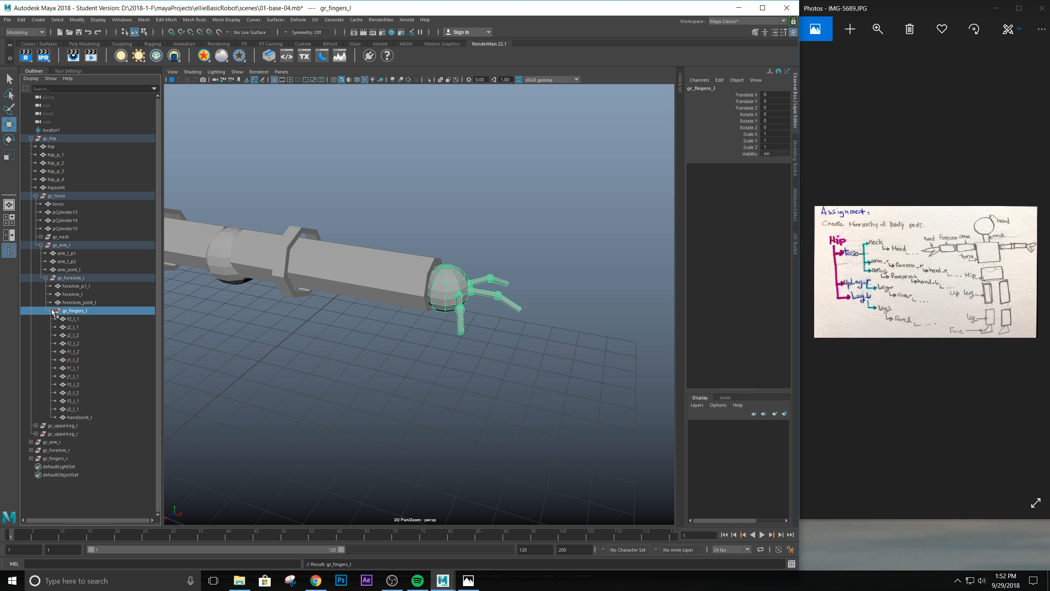
left_click(50, 311)
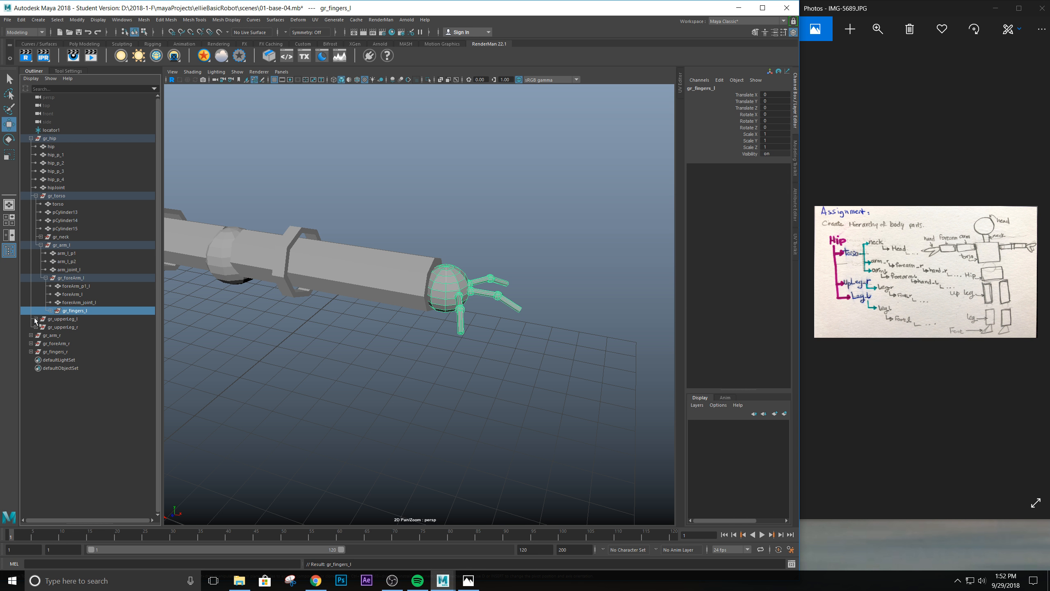
Move handJoint_r out of gr_foreArm_r into gr_fingers_r, leaving both groups collapsed.
left_click(53, 335)
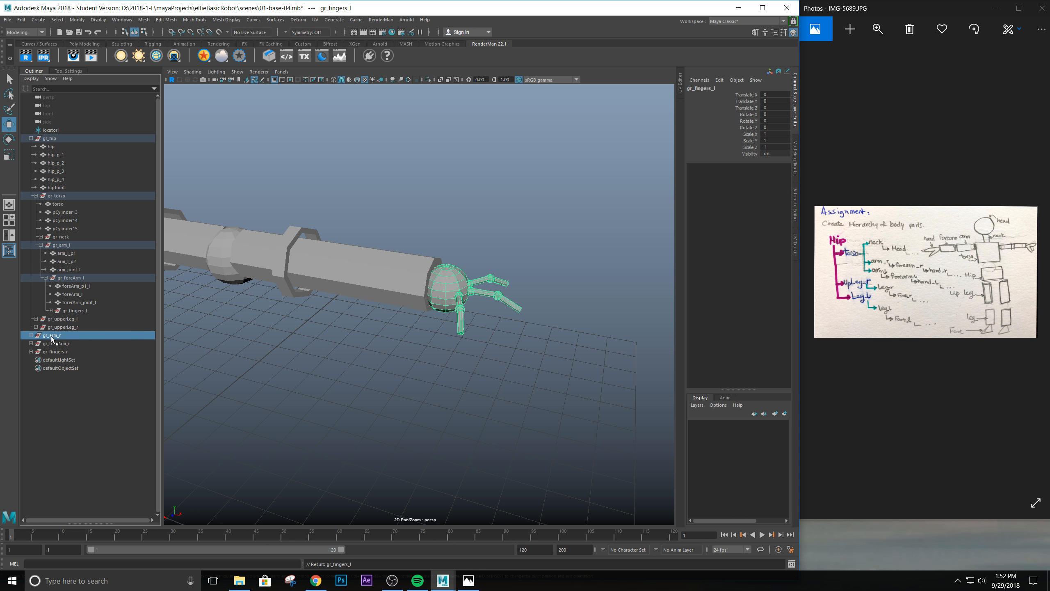
left_click(31, 351)
left_click_drag(329, 340, 351, 327, "alt")
right_click_drag(352, 327, 509, 335, "alt")
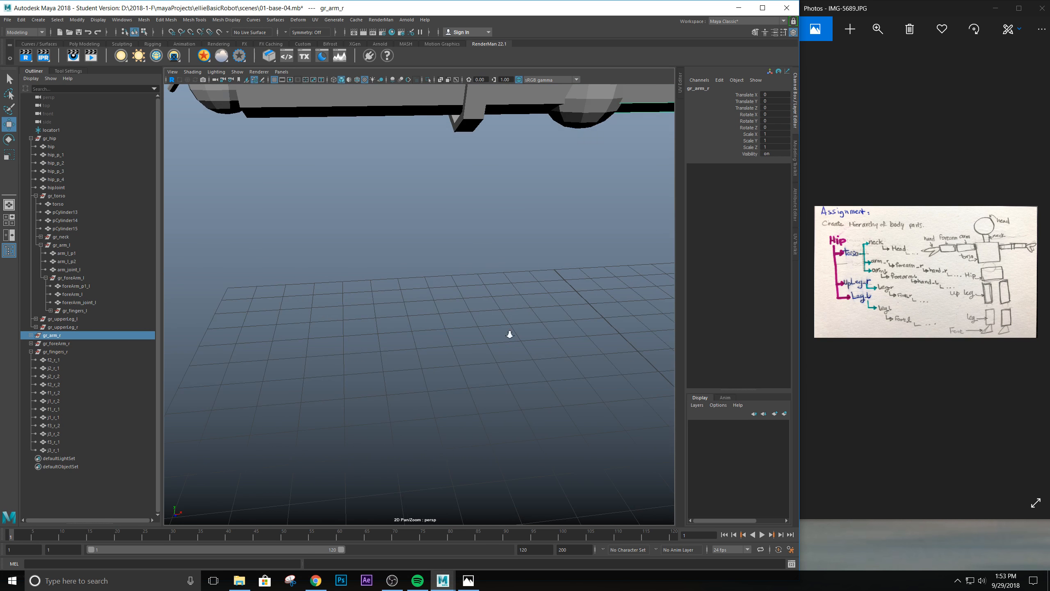
middle_click_drag(412, 234, 412, 299, "alt")
right_click_drag(412, 298, 347, 290, "alt")
left_click(313, 254)
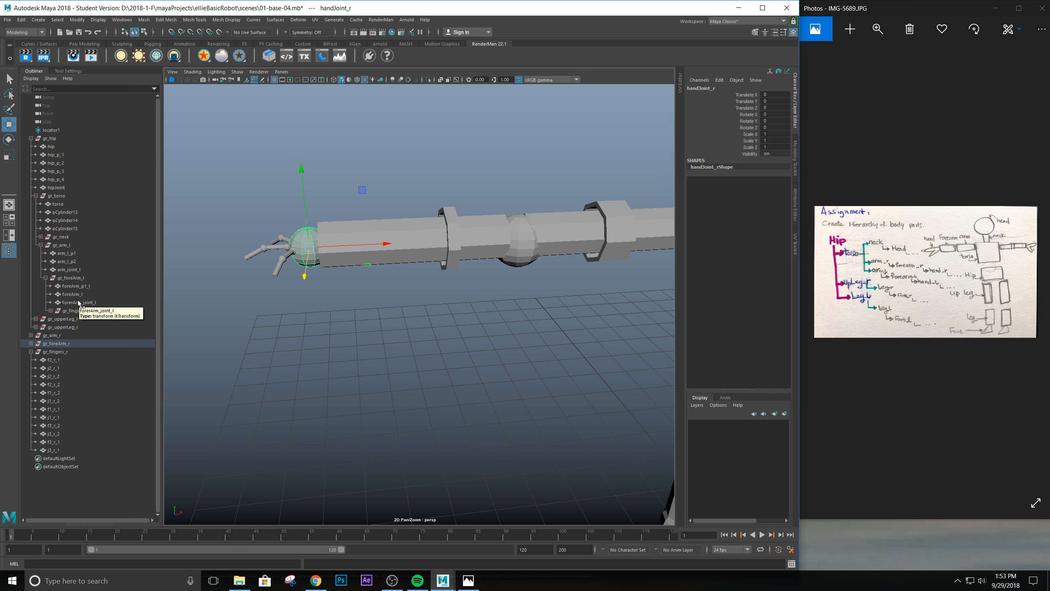
left_click(32, 343)
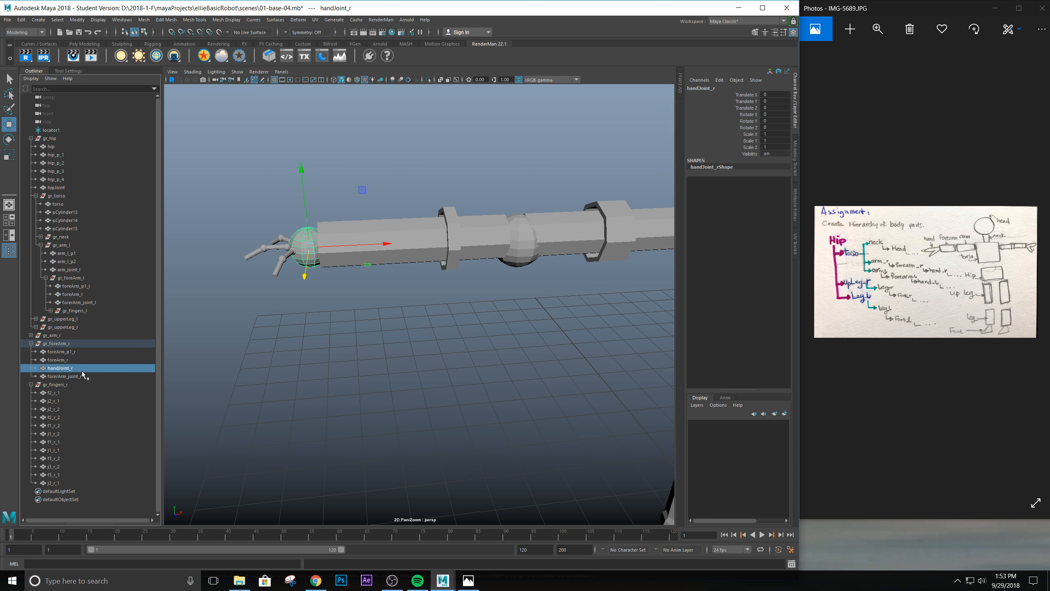
middle_click_drag(68, 369, 50, 385)
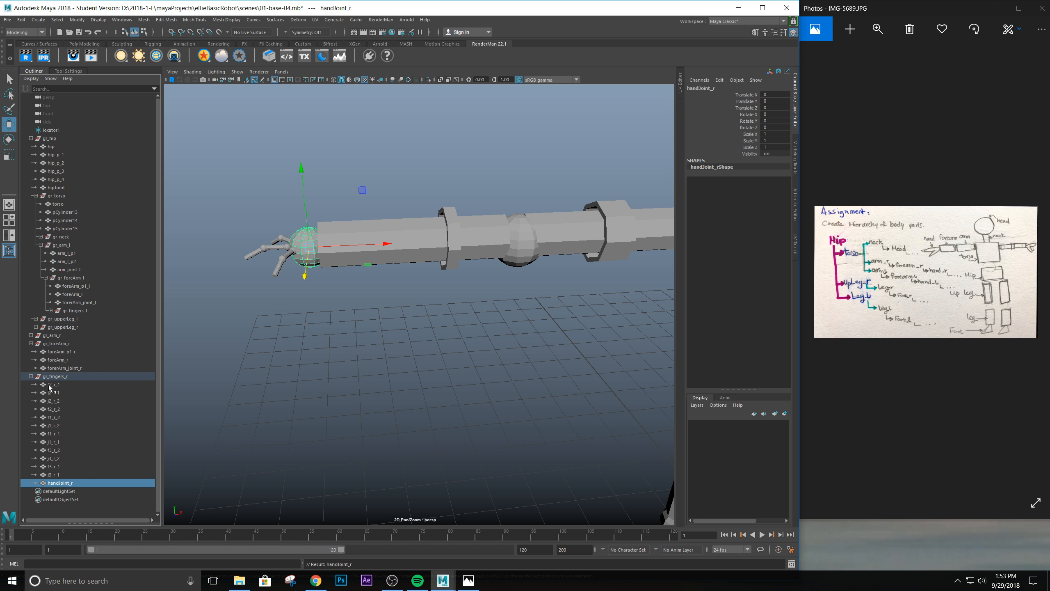
left_click(30, 376)
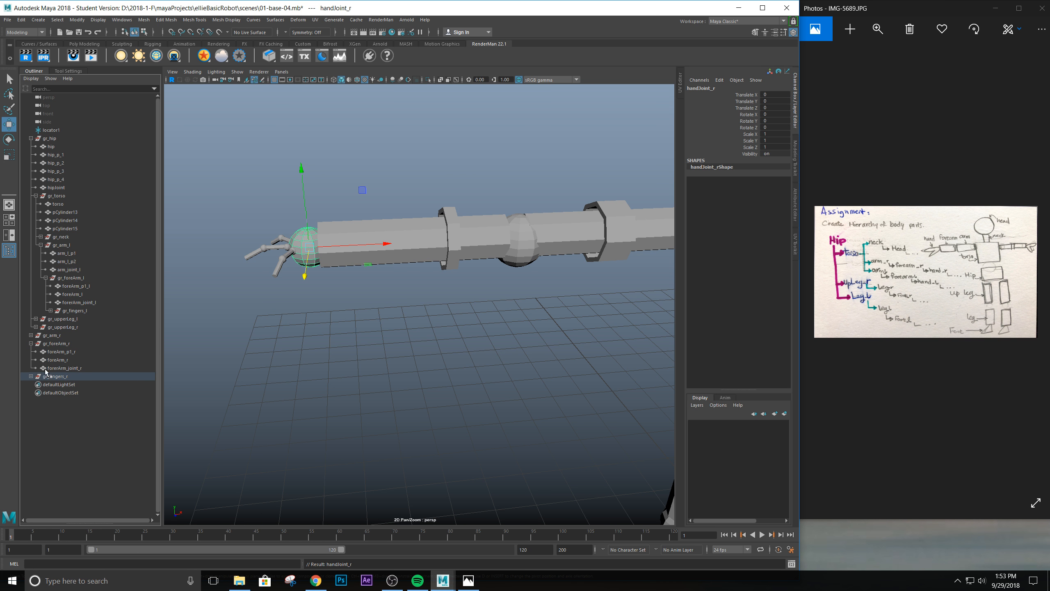
left_click(56, 376)
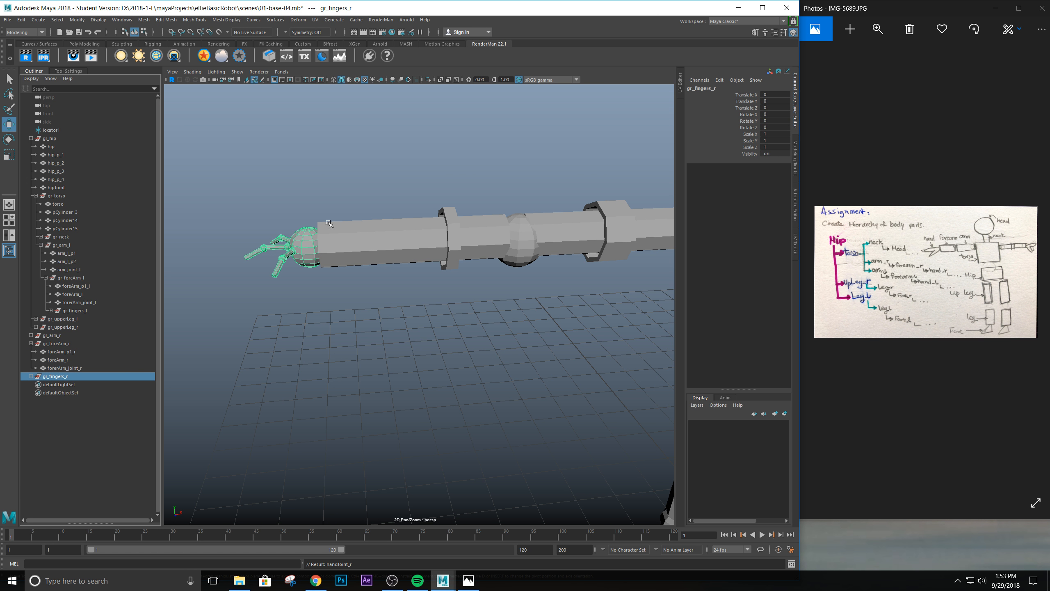
left_click(31, 343)
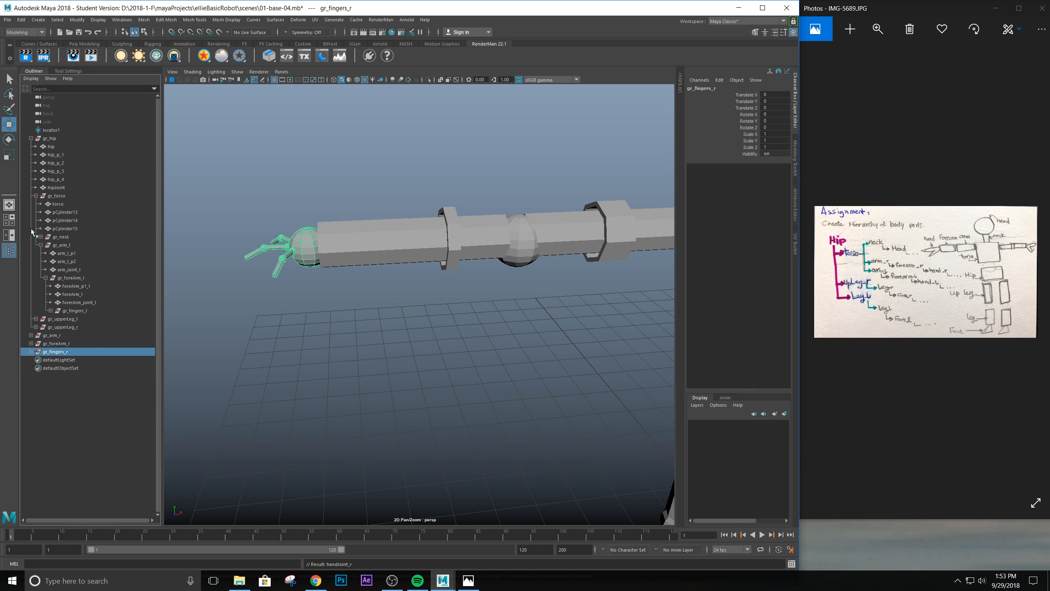
Collapse the left arm chain and parent gr_arm_r directly under gr_torso.
left_click(41, 244)
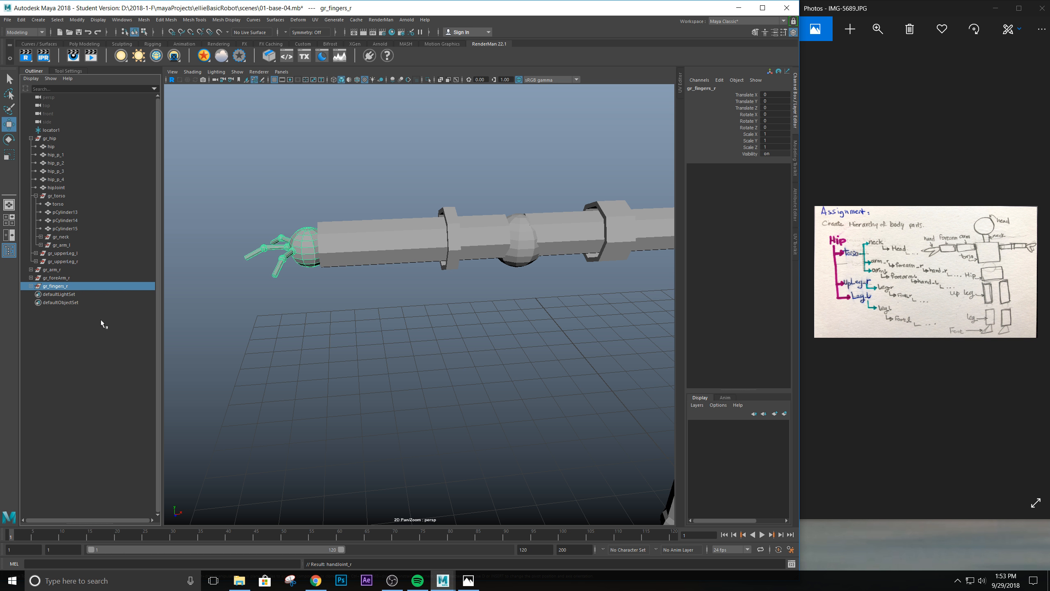
left_click(52, 269)
scroll(449, 306, "down", 5)
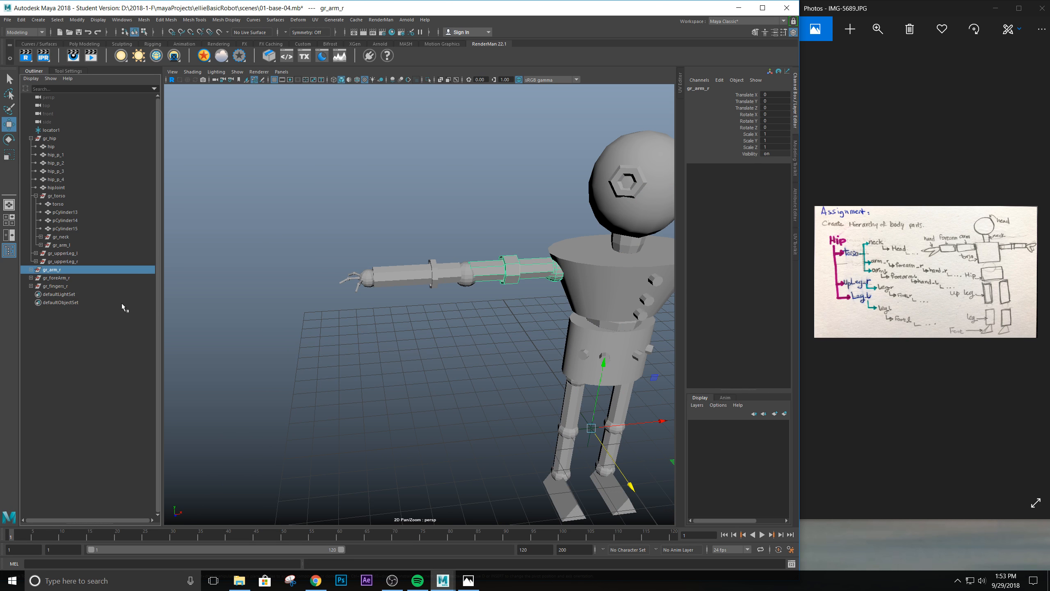
middle_click_drag(52, 271, 63, 201)
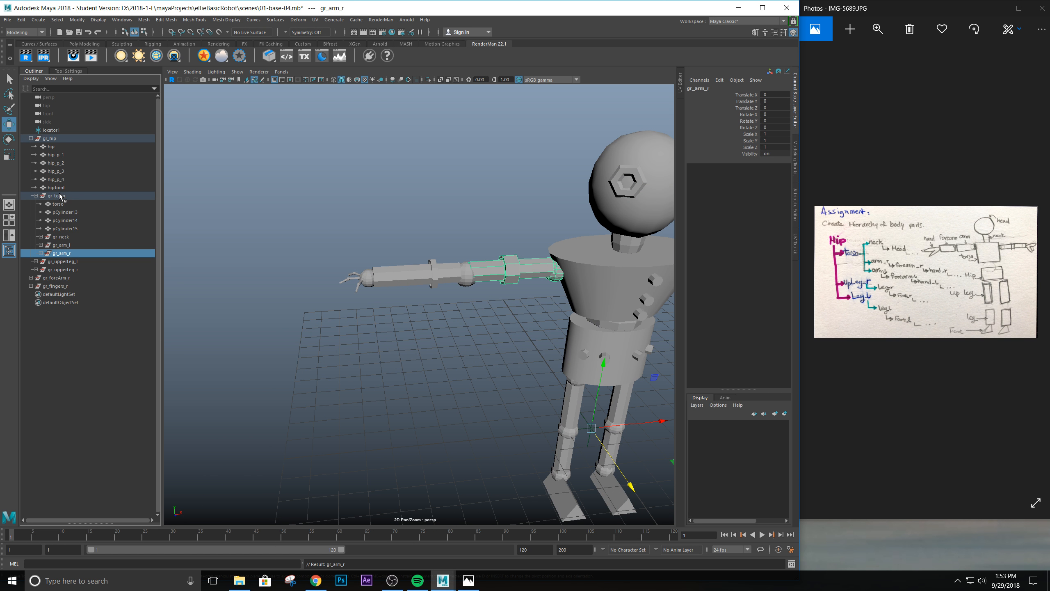
Parent gr_foreArm_r under gr_arm_r and gr_fingers_r under gr_foreArm_r.
left_click(58, 278)
middle_click_drag(60, 283, 65, 254)
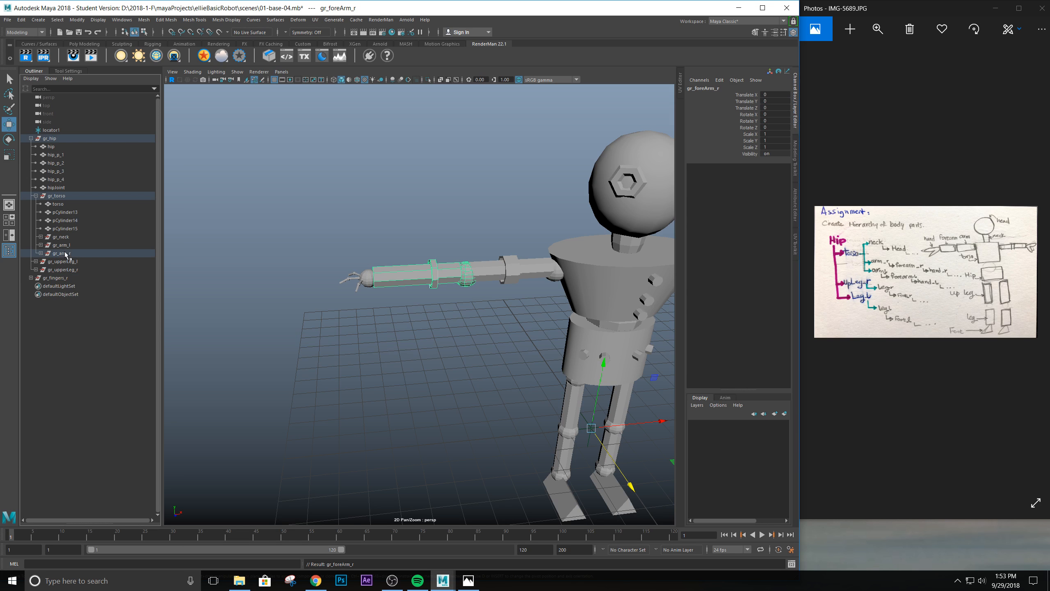
left_click(41, 253)
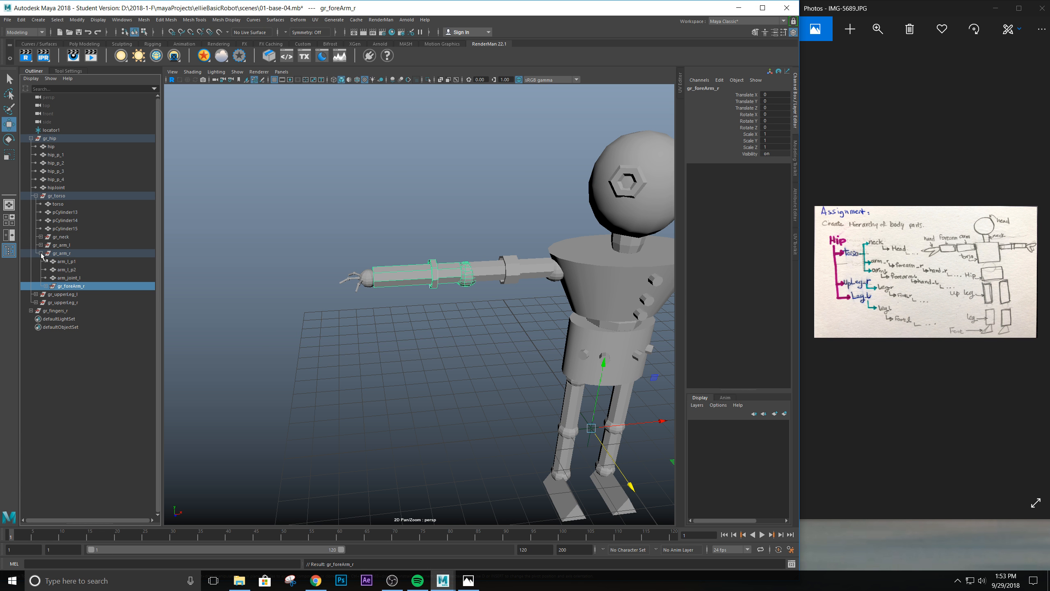
left_click(61, 311)
middle_click_drag(62, 311, 50, 286)
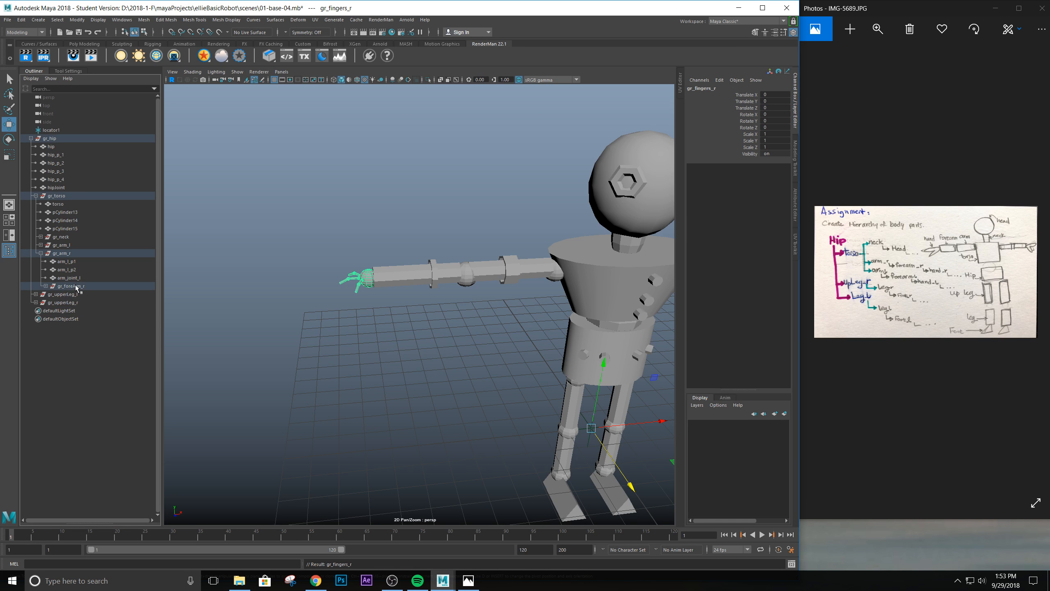
Check the contents of gr_foreArm_r, collapse the gr_hip hierarchy and view the robot from the front.
left_click(46, 286)
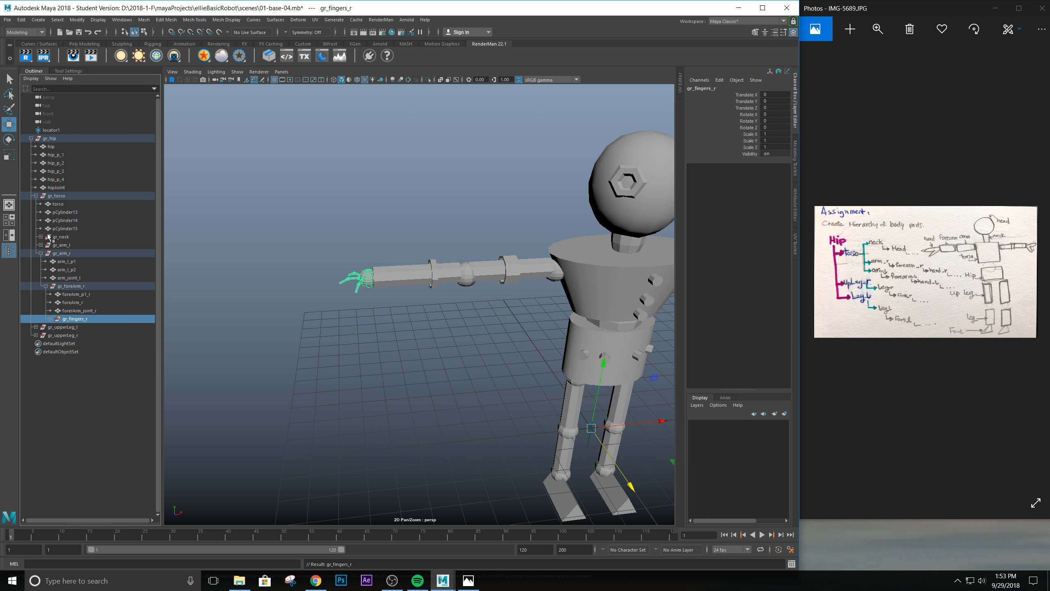
left_click(36, 196)
left_click(31, 138)
scroll(359, 274, "down", 5)
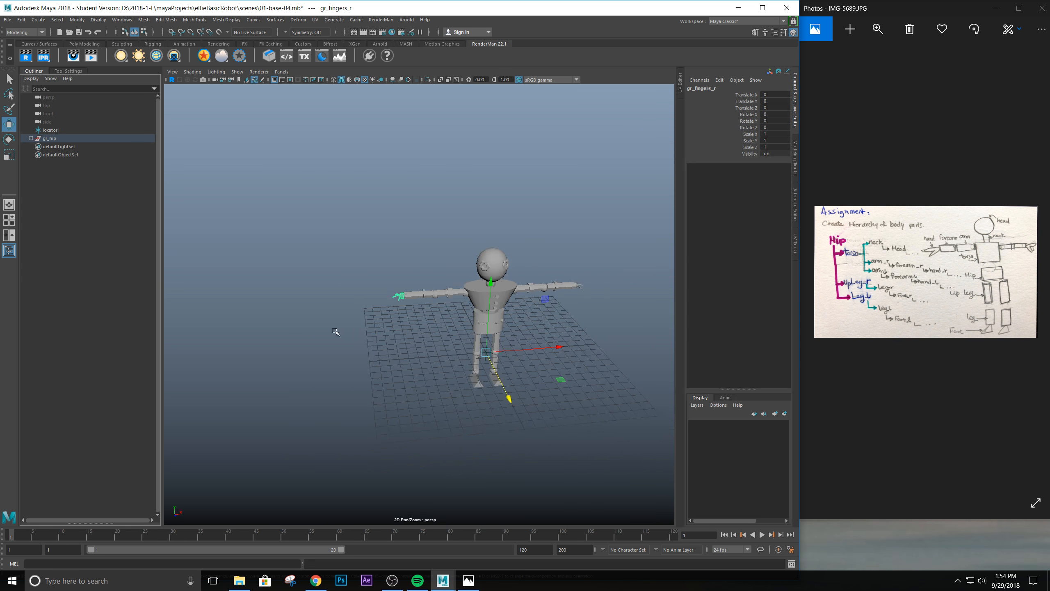
scroll(355, 346, "up", 5)
scroll(349, 361, "down", 1)
left_click_drag(349, 361, 454, 387, "alt")
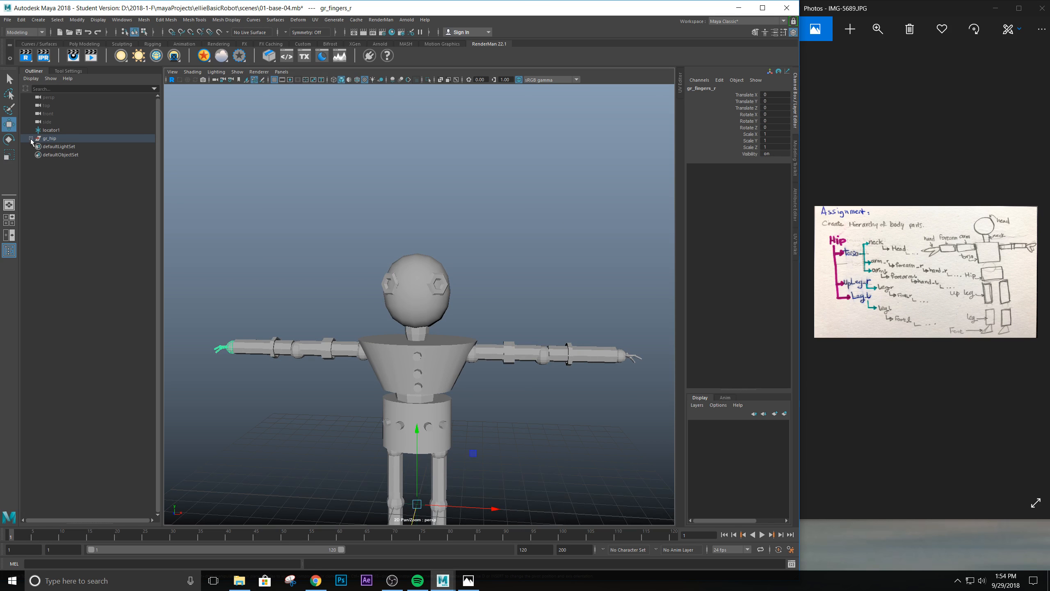
left_click(31, 139)
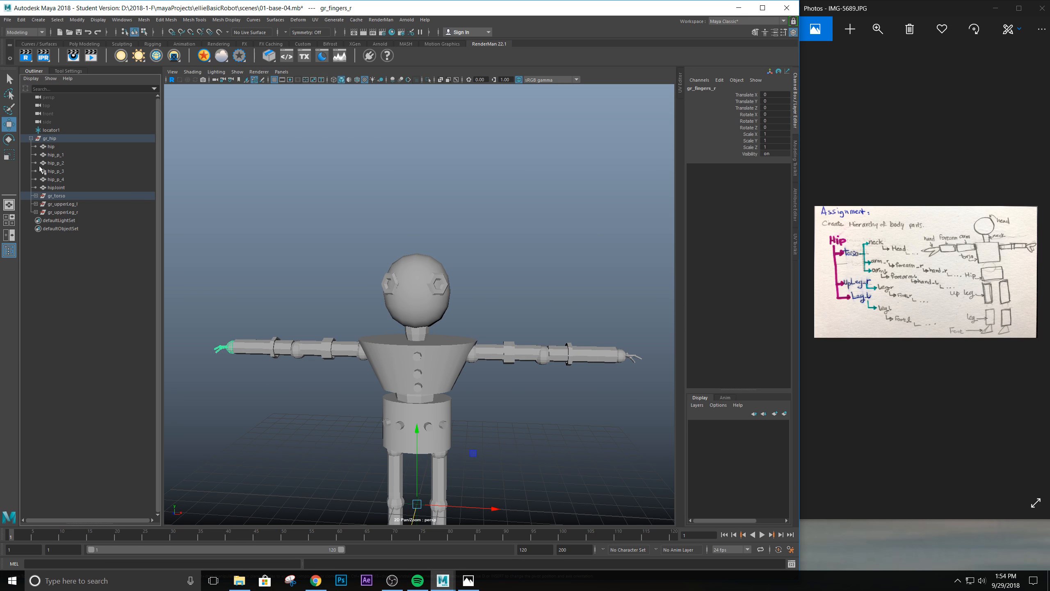
left_click(31, 138)
scroll(375, 267, "down", 4)
scroll(375, 268, "up", 5)
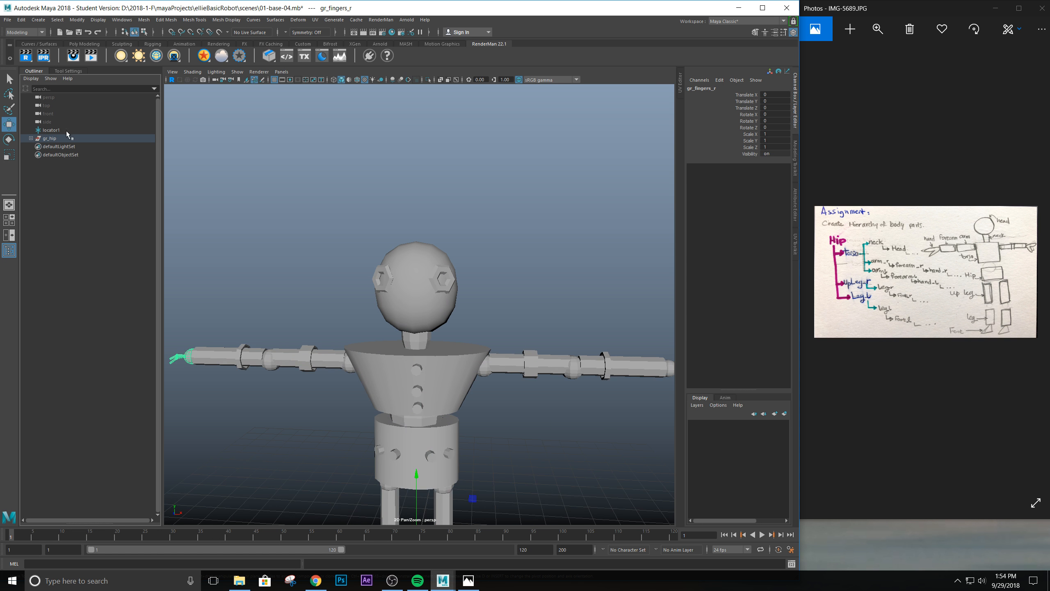
Expand gr_hip with its torso, right arm and both upper-leg chains to review how the groups are nested.
left_click(32, 138)
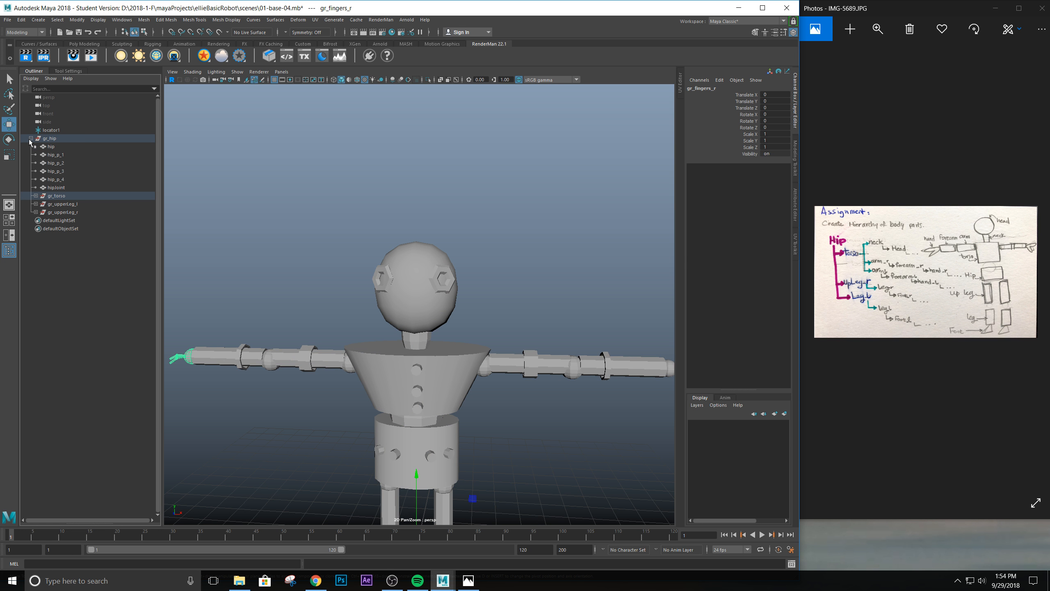
left_click(36, 196)
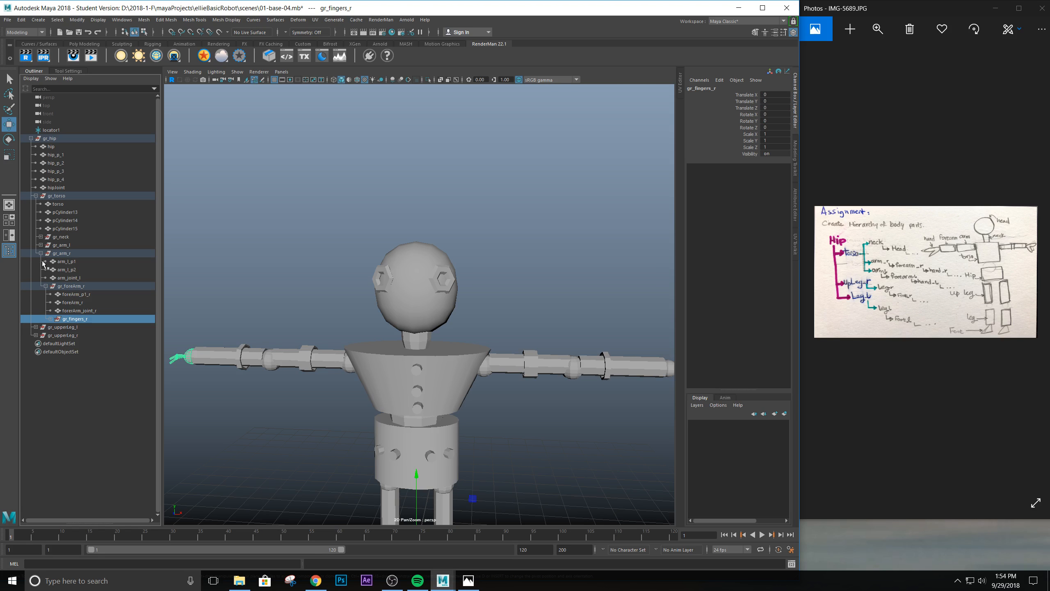
left_click(36, 328)
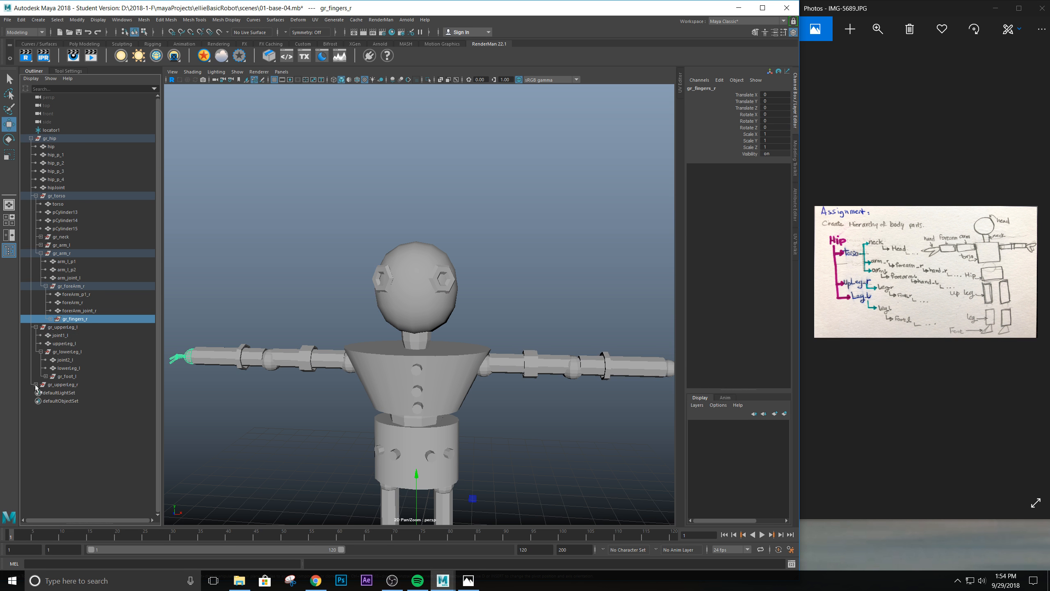
left_click(36, 385)
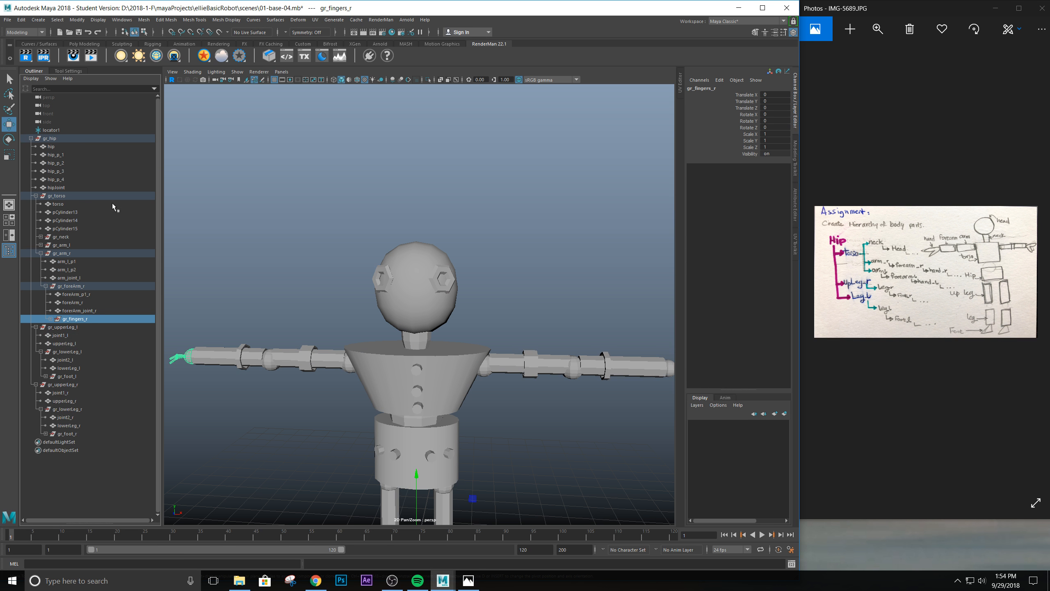
left_click(50, 319)
left_click(51, 318)
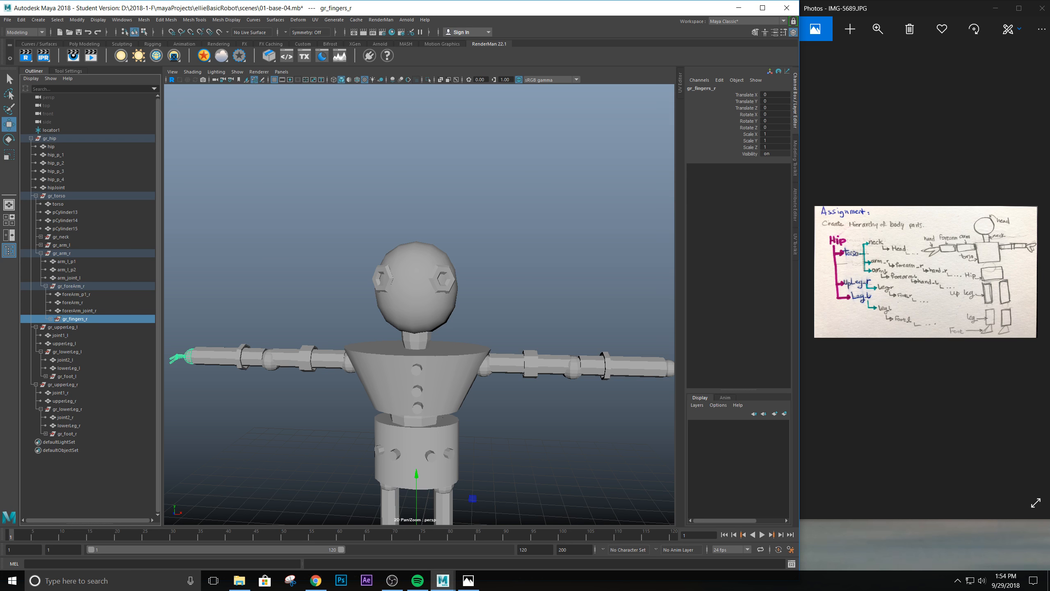
Check the end groups gr_foot_r, gr_foot_l and gr_fingers_r, and the gr_foreArm_r group, by selecting each in turn.
left_click(65, 435)
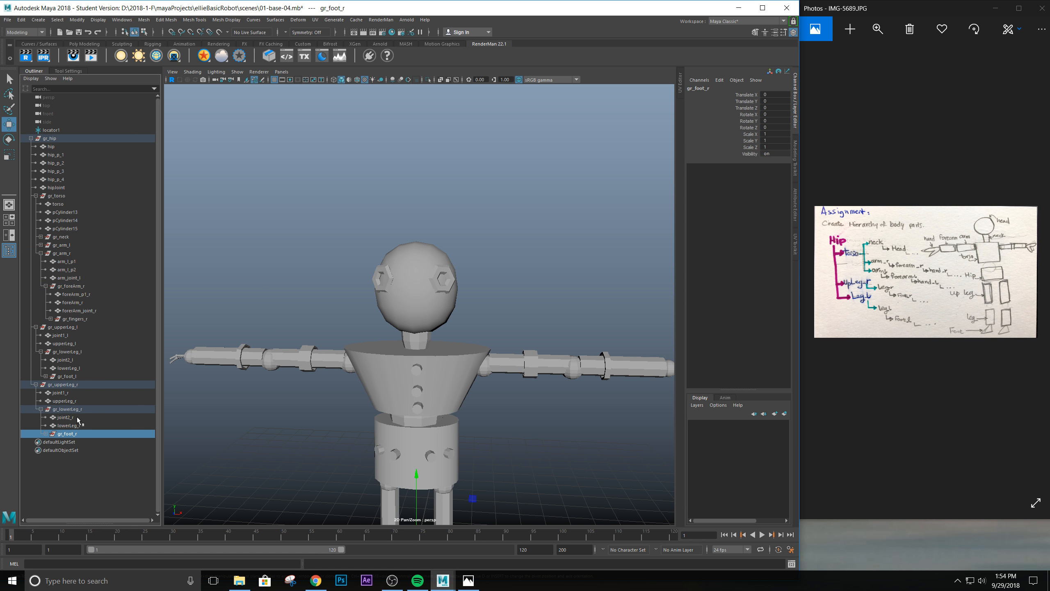
left_click(68, 377)
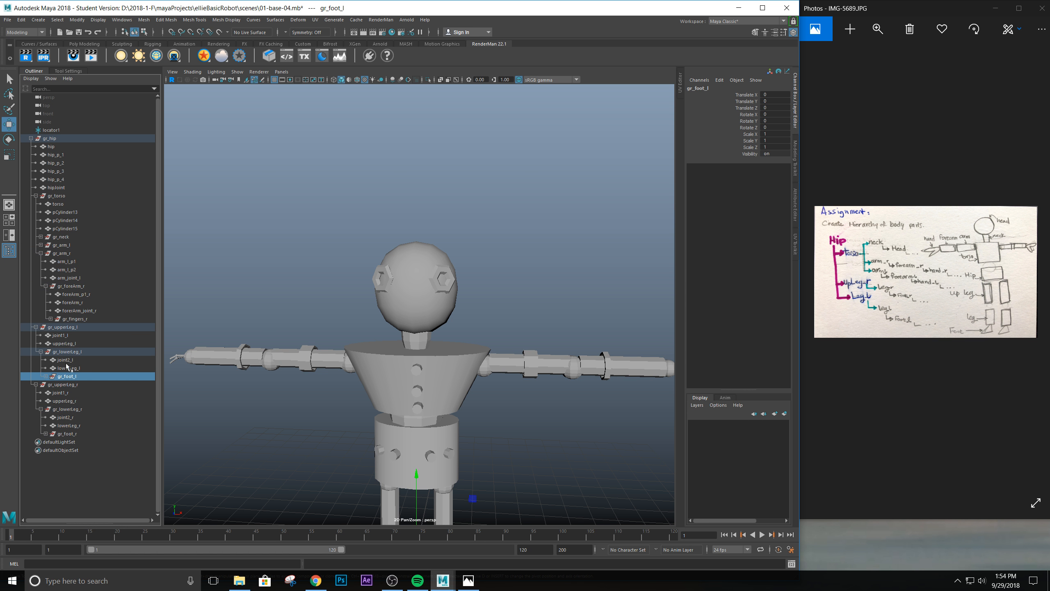
left_click(85, 319)
left_click(96, 288)
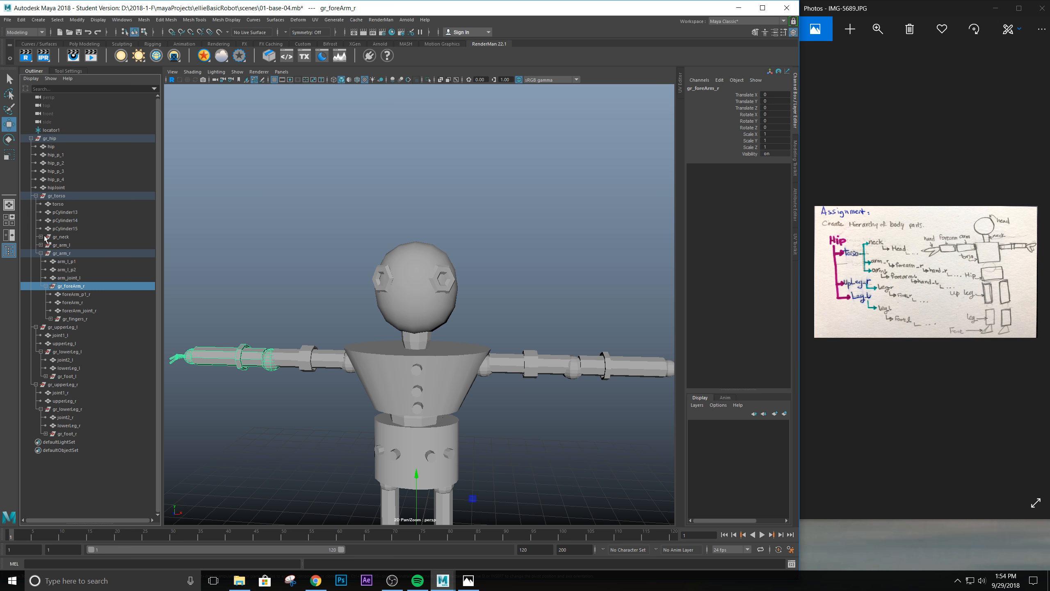
Test the hierarchy by moving gr_hip about 7.7 units forward along Z, and undo the move.
scroll(501, 376, "down", 2)
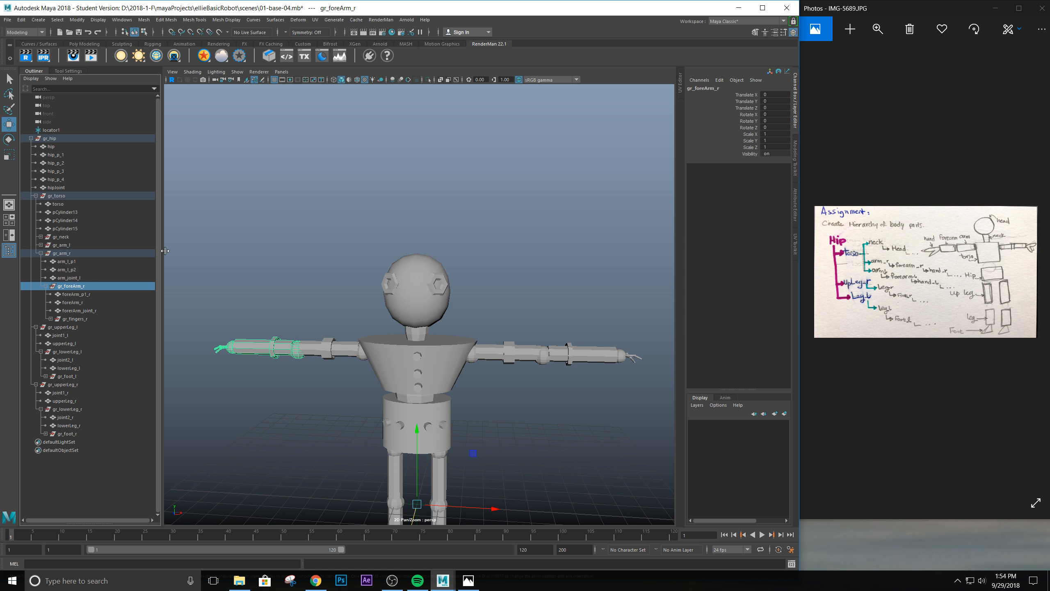
left_click(61, 139)
scroll(363, 495, "down", 3)
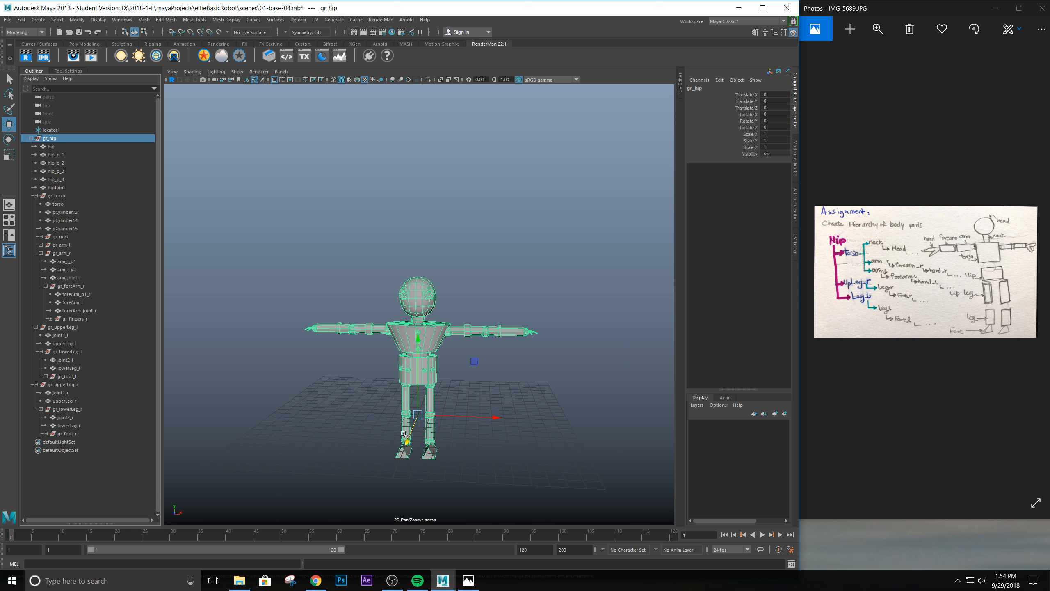
left_click_drag(406, 435, 388, 485)
key("ctrl+z")
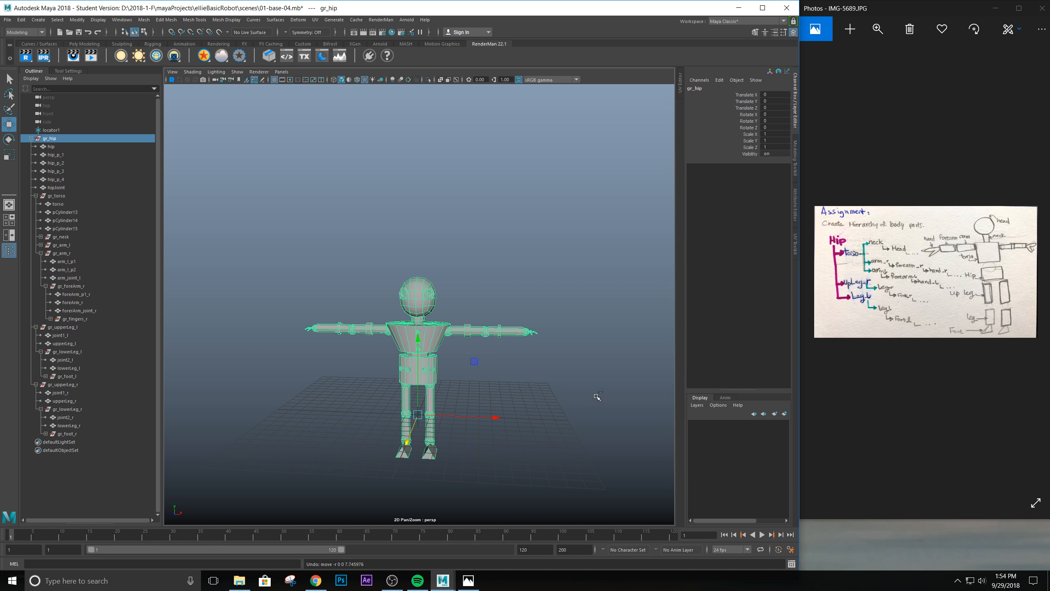
Examine the whole robot from several angles with gr_hip still selected.
scroll(539, 404, "down", 3)
scroll(538, 405, "up", 5)
left_click_drag(538, 404, 466, 432, "alt")
middle_click_drag(466, 432, 464, 353, "alt")
left_click_drag(465, 352, 471, 330, "alt")
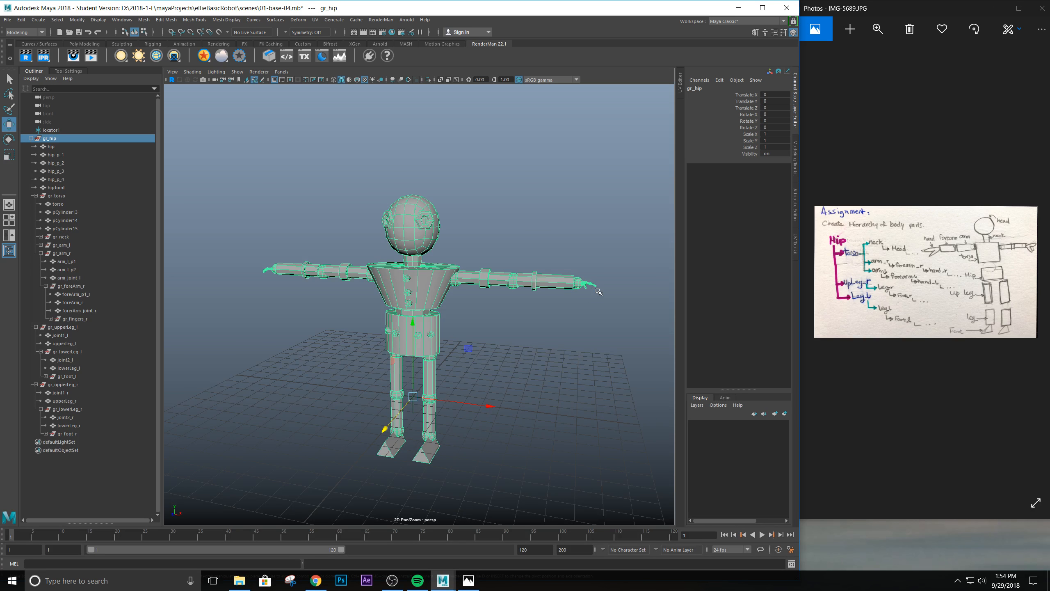
scroll(413, 235, "down", 2)
scroll(410, 241, "up", 4)
middle_click_drag(467, 256, 448, 288, "alt")
left_click_drag(448, 288, 438, 296, "alt")
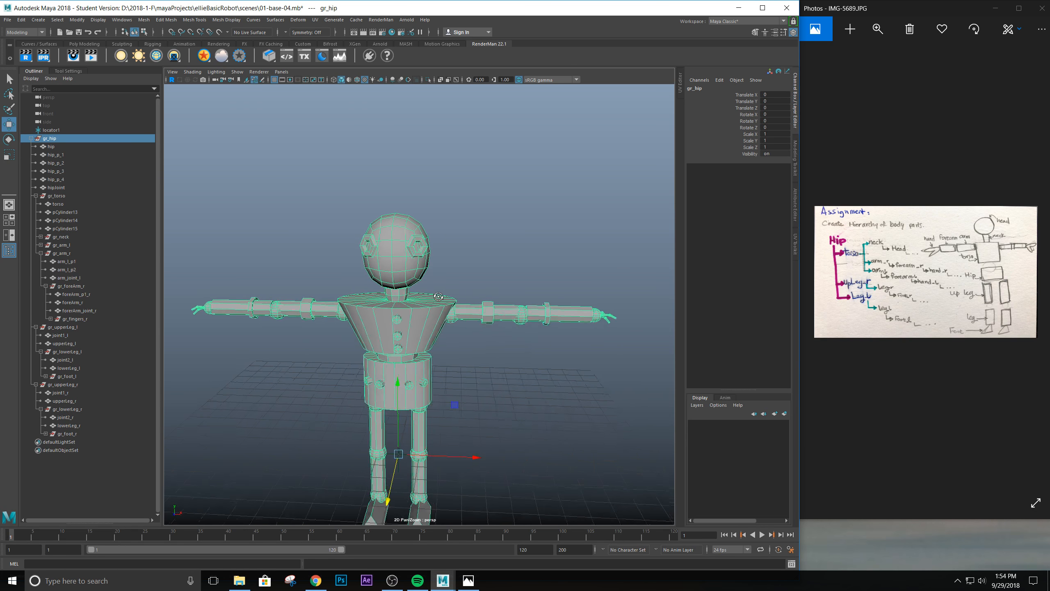
middle_click_drag(443, 326, 442, 277, "alt")
Test-move gr_torso to check that the head and arms belong to it, and undo the move.
left_click(56, 195)
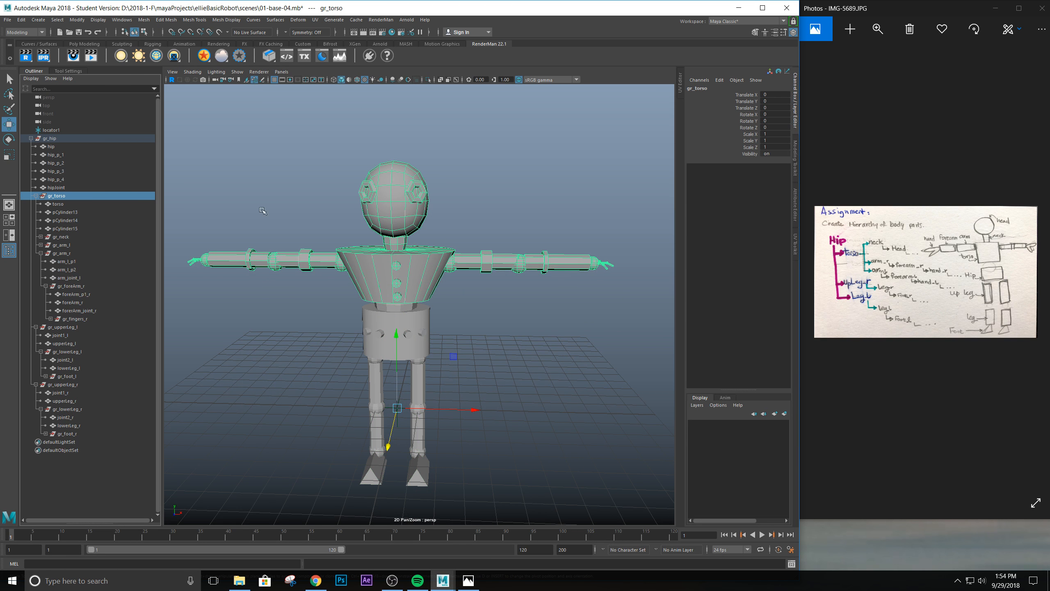
left_click_drag(263, 211, 438, 333, "alt")
left_click_drag(367, 379, 317, 378)
key("ctrl+z")
Test-move gr_neck about 2.3 units forward along Z, and undo the move.
scroll(554, 327, "down", 5)
scroll(554, 328, "up", 5)
left_click_drag(467, 342, 538, 308, "alt")
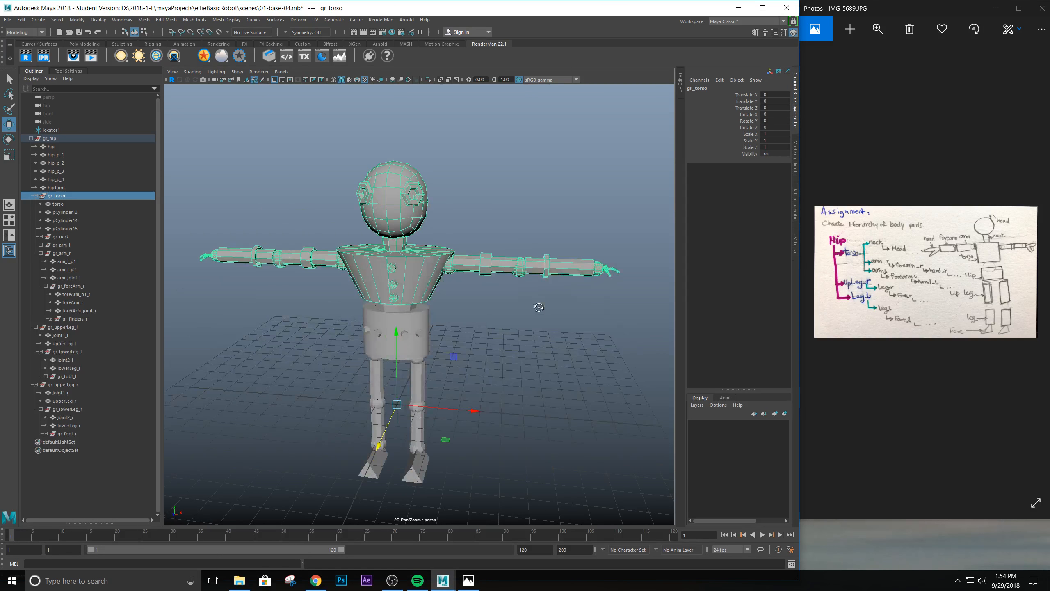
left_click(62, 239)
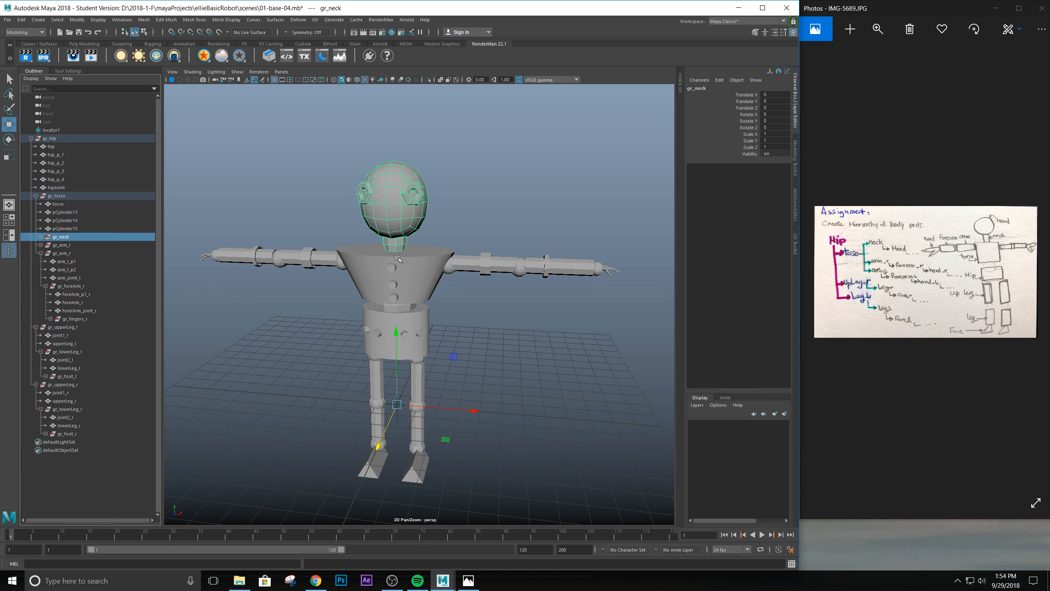
left_click_drag(388, 424, 375, 449)
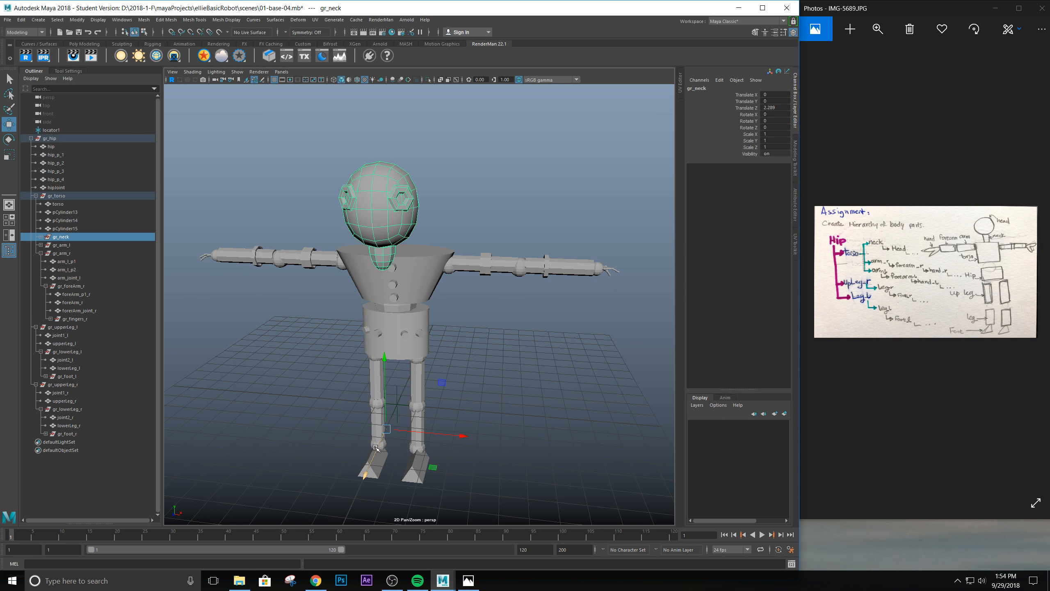
key("ctrl+z")
Expand gr_neck, test-move gr_head about 2.7 units forward along Z, and undo the move.
left_click(41, 237)
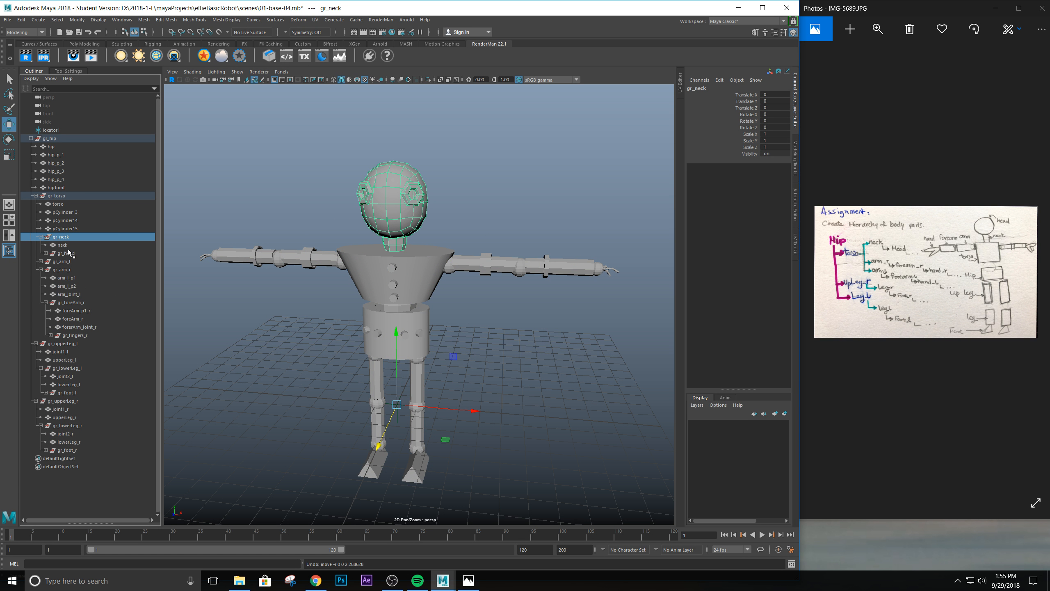
left_click(67, 253)
left_click_drag(387, 426, 363, 471)
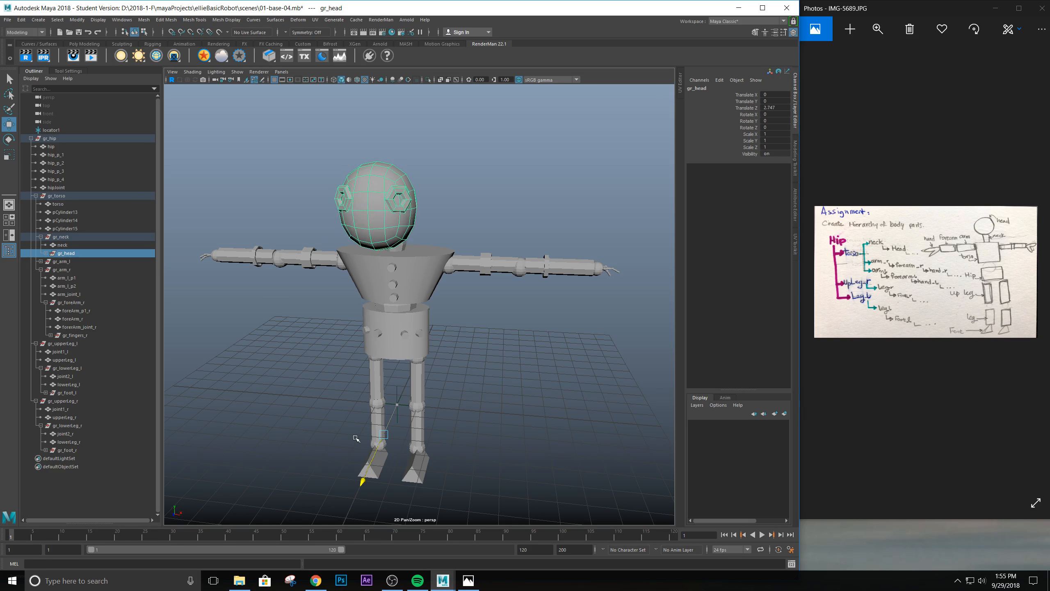
key("ctrl+z")
Test-move gr_arm_l about 2.4 units forward along Z, and undo the move.
left_click(62, 261)
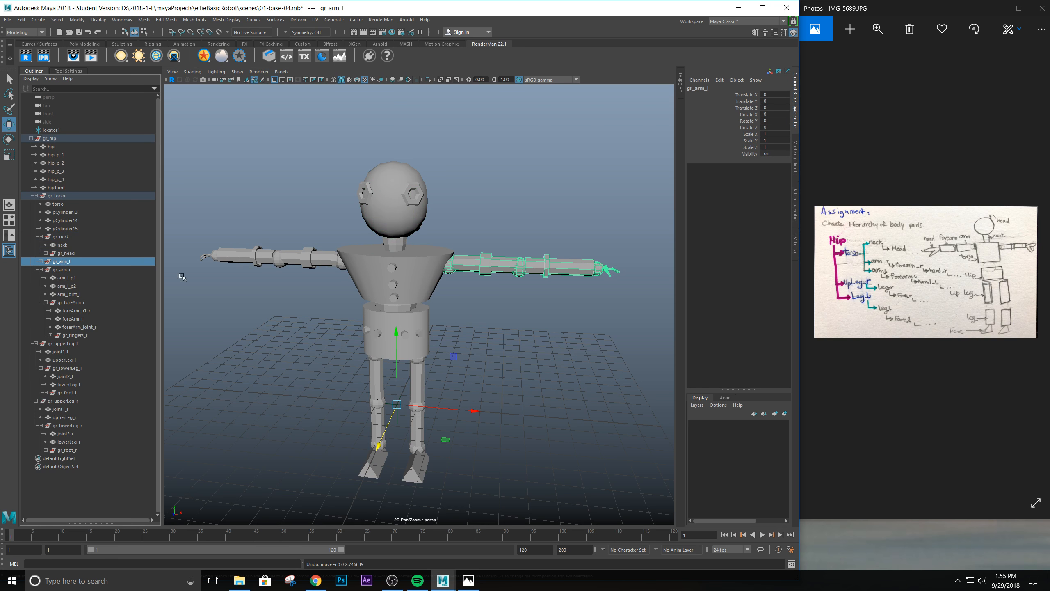
left_click_drag(386, 433, 377, 446)
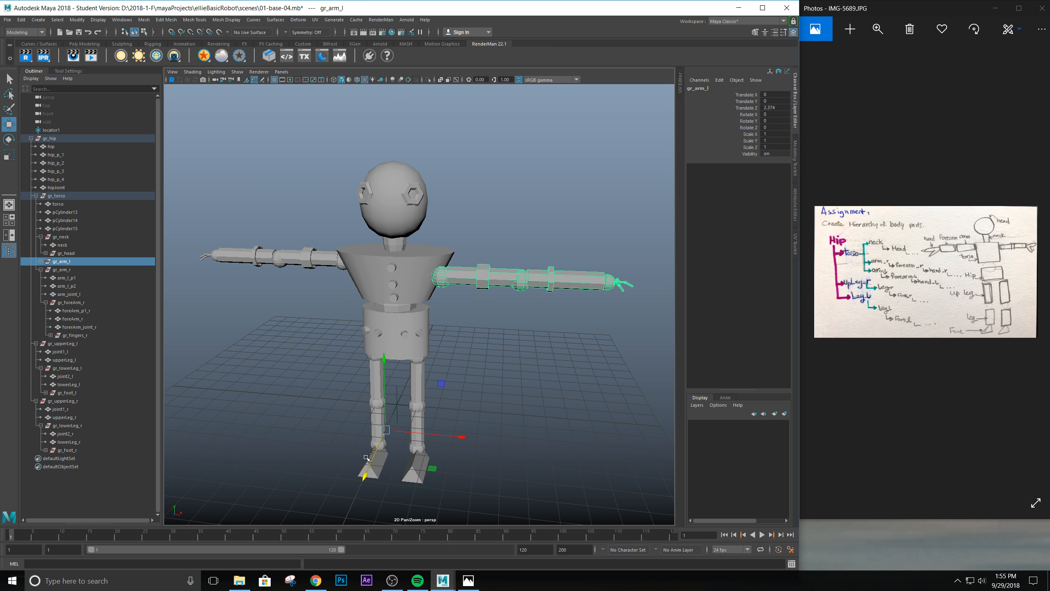
key("ctrl+z")
Expand gr_arm_l, test-move gr_foreArm_l about 2.3 units forward along Z, and undo the move.
left_click(40, 262)
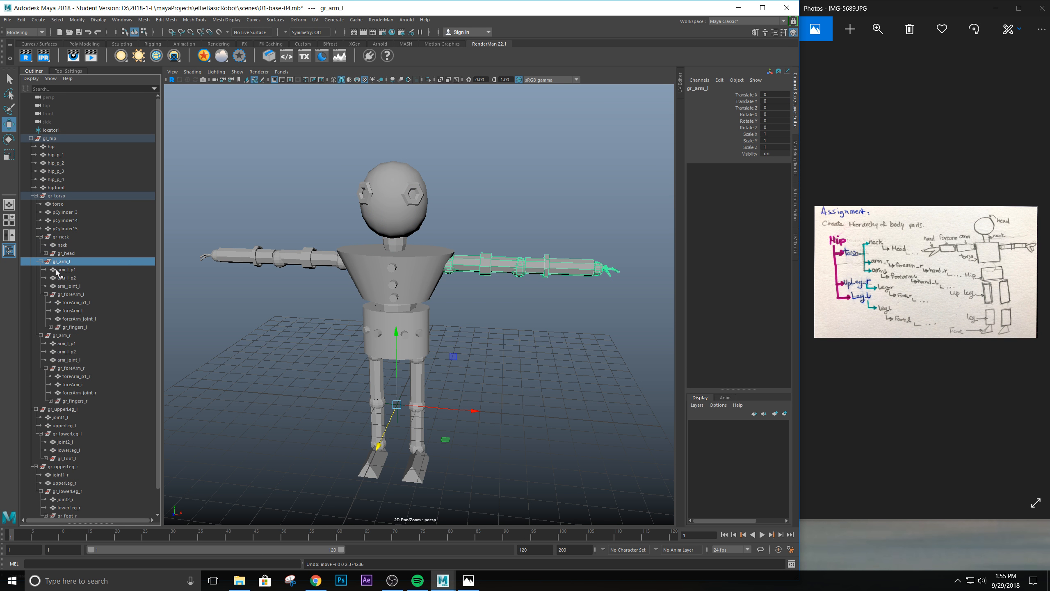
left_click(75, 294)
left_click_drag(378, 446, 350, 472)
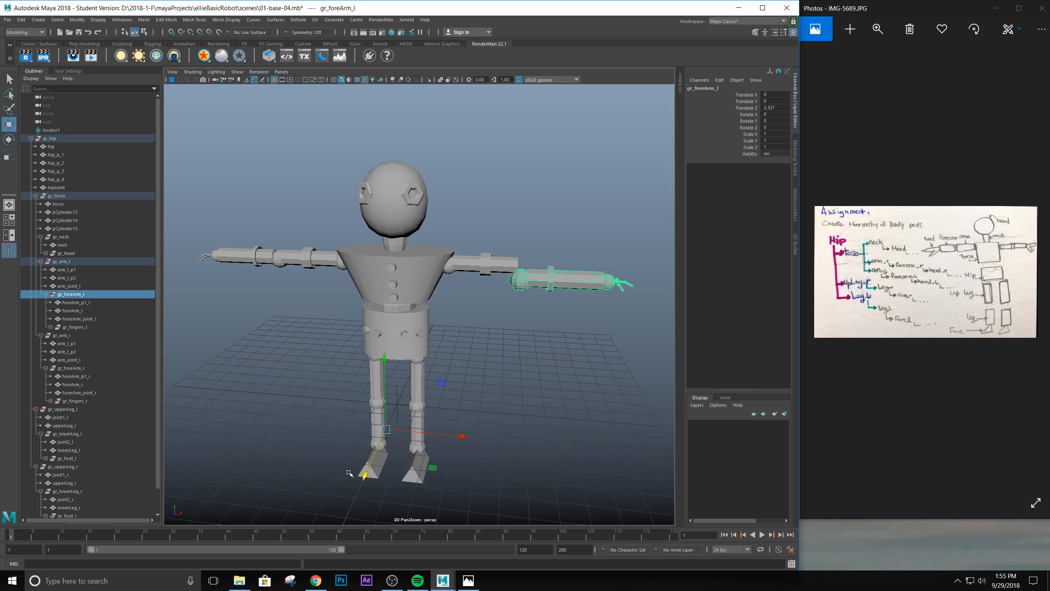
key("ctrl+z")
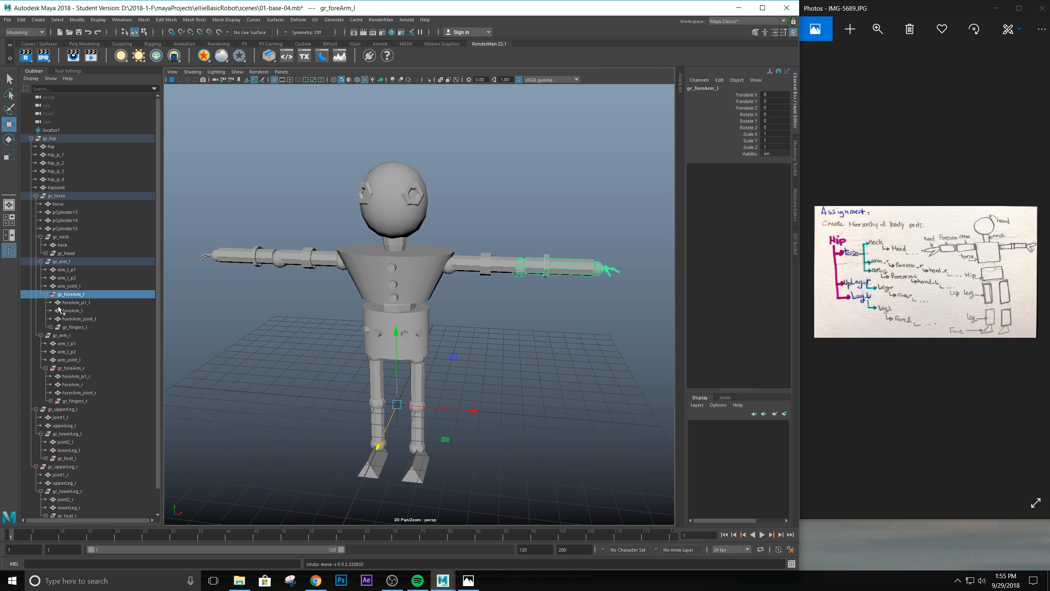
Reparent gr_fingers_l directly under gr_arm_l, then test-move gr_foreArm_l about 2.3 units along Z and undo that move.
left_click(71, 328)
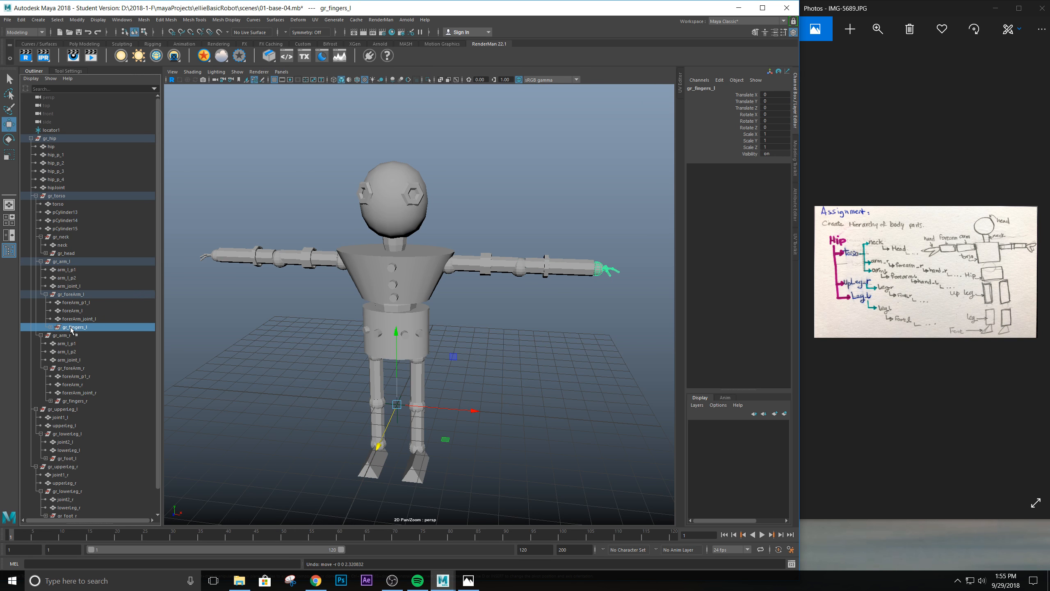
left_click_drag(75, 330, 41, 293)
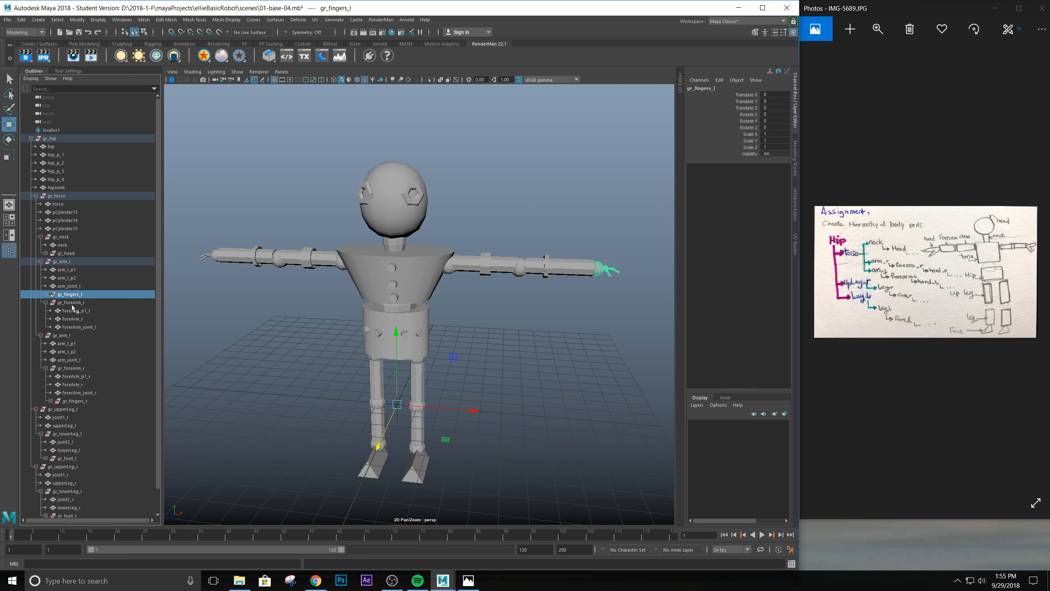
left_click(71, 303)
mouse_move(391, 420)
left_mouse_down()
mouse_move(357, 495)
mouse_move(389, 430)
left_mouse_up()
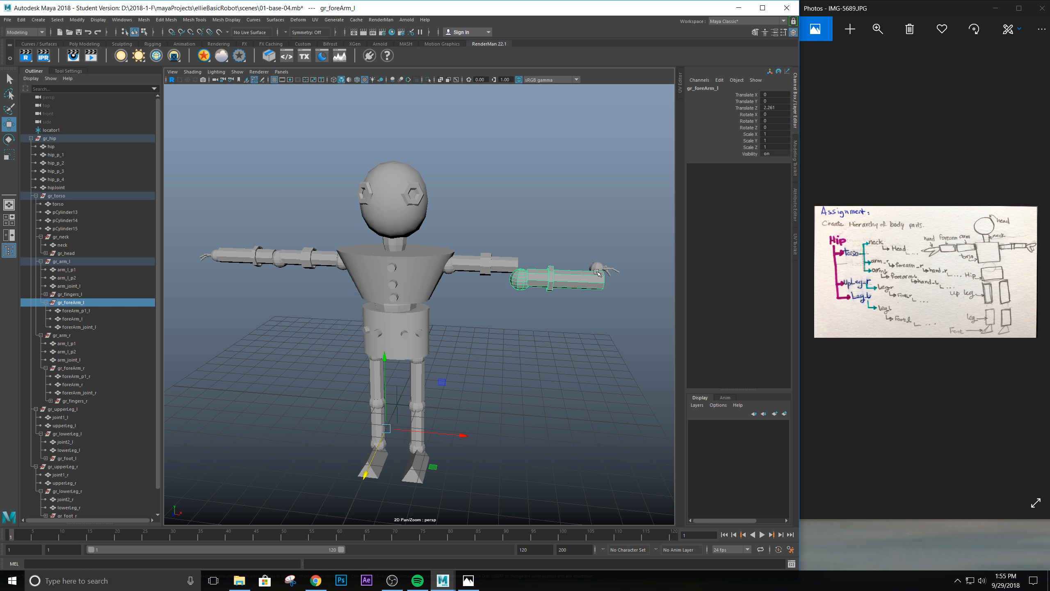
key("ctrl+z")
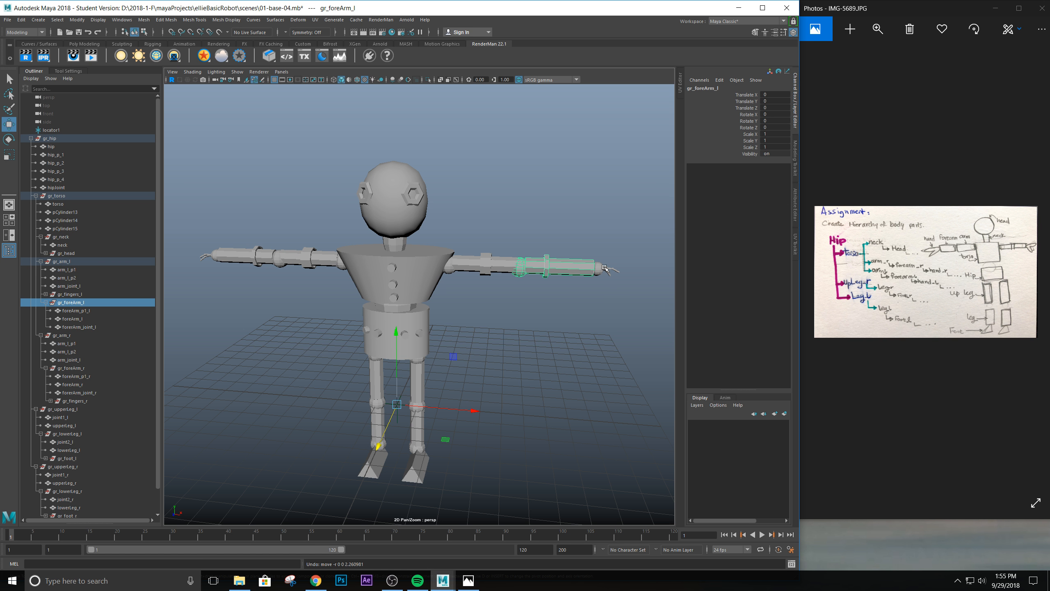
Select the left finger piece f3_l_1 on the model and reveal it within gr_fingers_l in the Outliner.
left_click(605, 269)
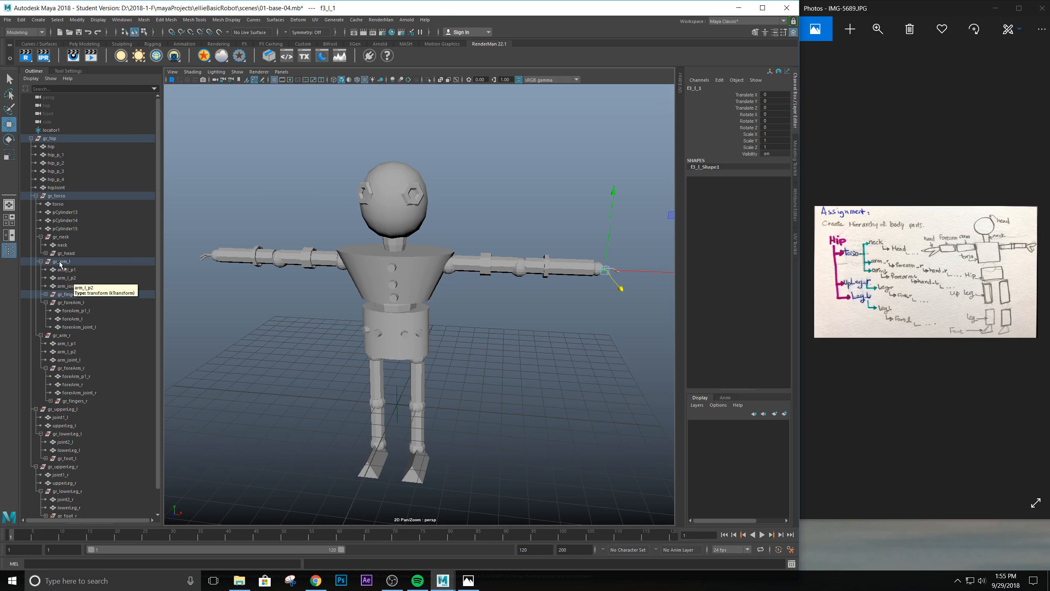
key("f")
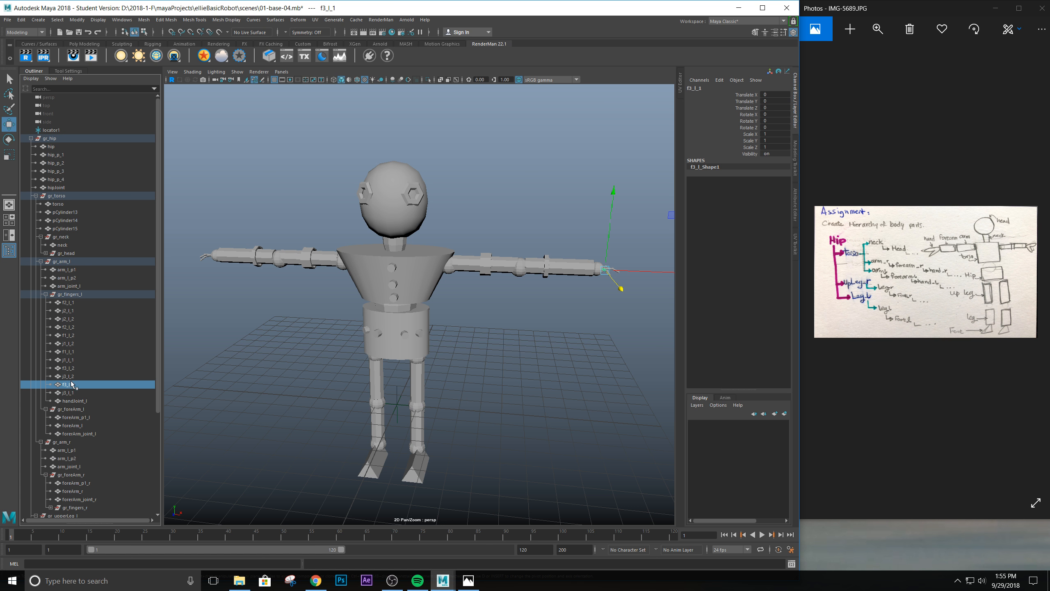
Reparent gr_fingers_l under gr_foreArm_l in the Outliner, and collapse the gr_foreArm_l group.
left_click(63, 295)
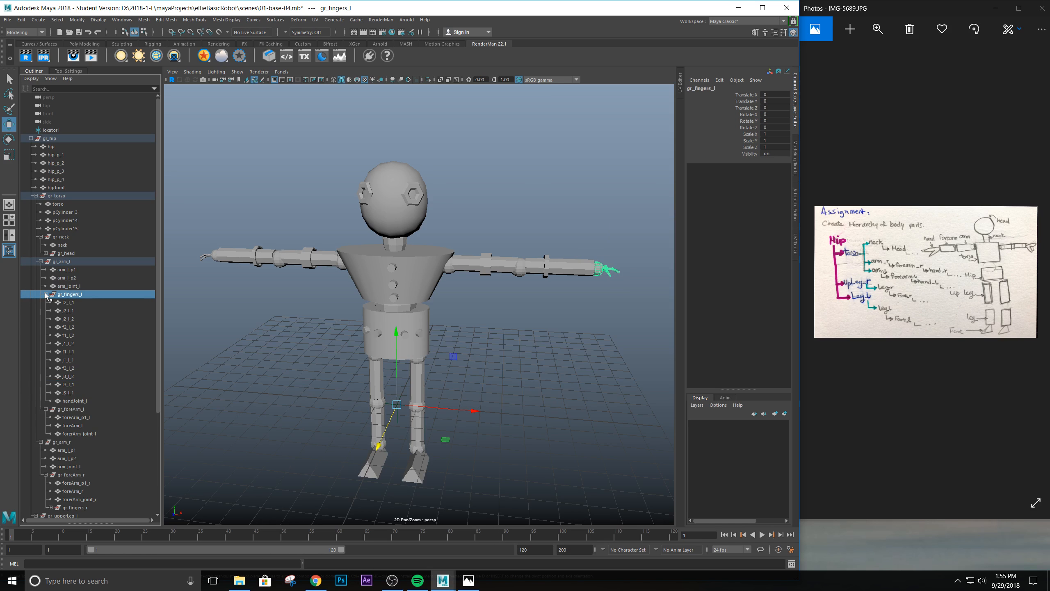
left_click(46, 294)
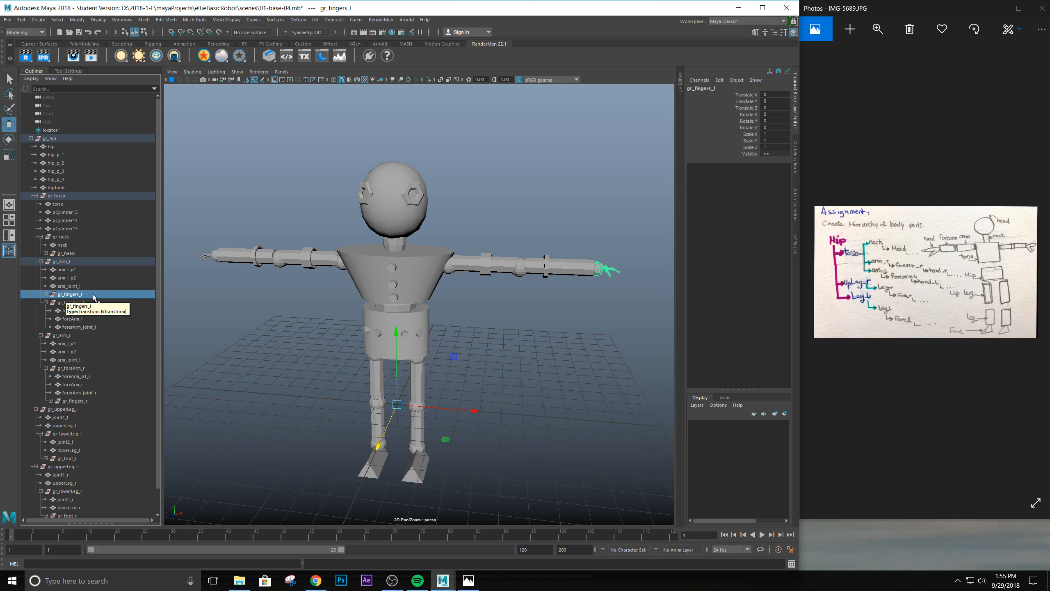
left_click(71, 303)
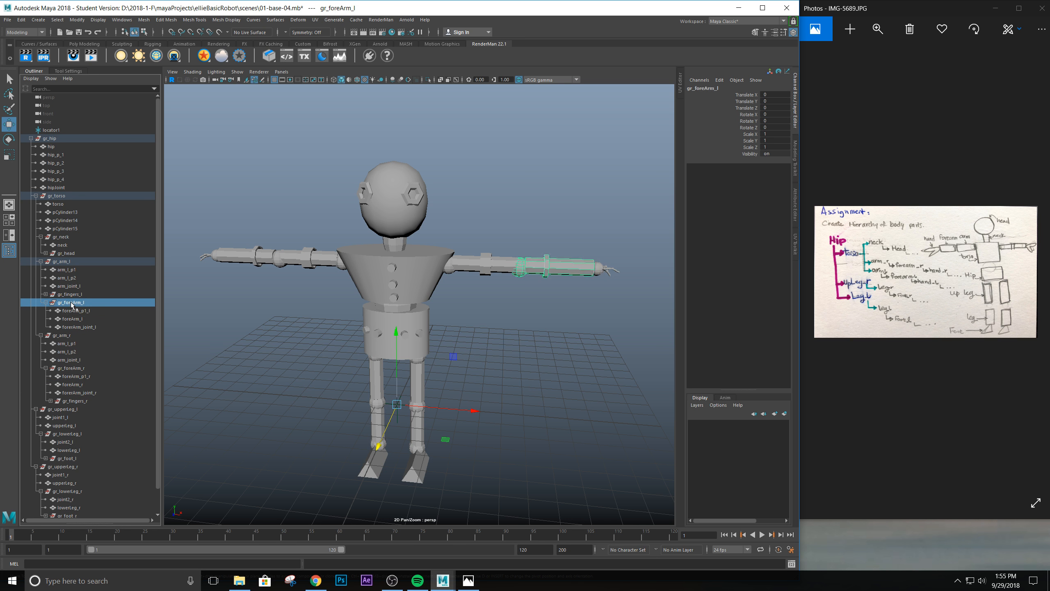
left_click(70, 295)
middle_click_drag(68, 298, 64, 305)
left_click(46, 294)
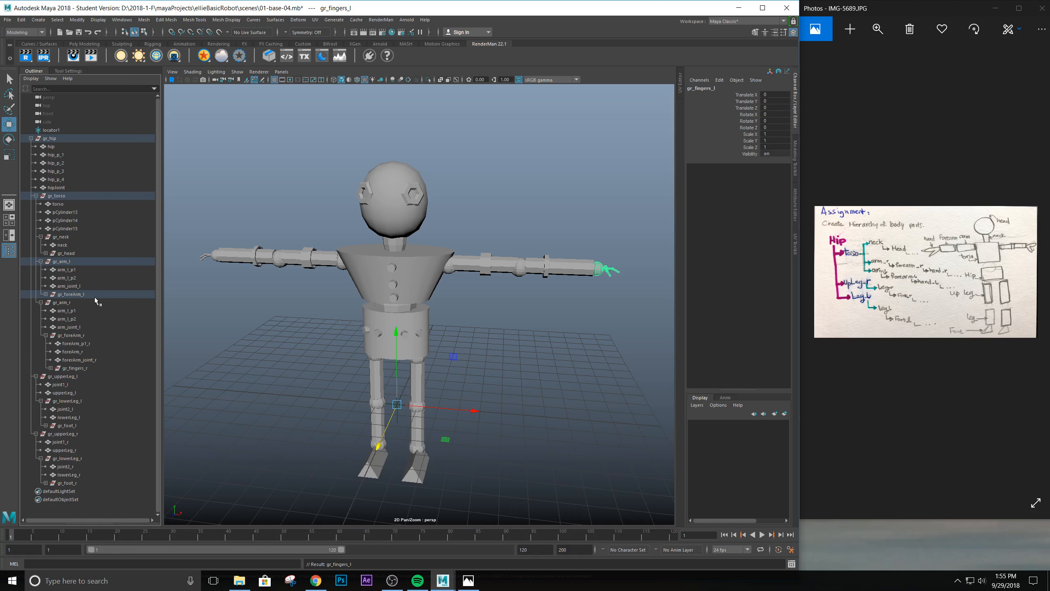
Test-move gr_foreArm_l about 1.5 units forward along Z, and undo the move.
left_click(66, 295)
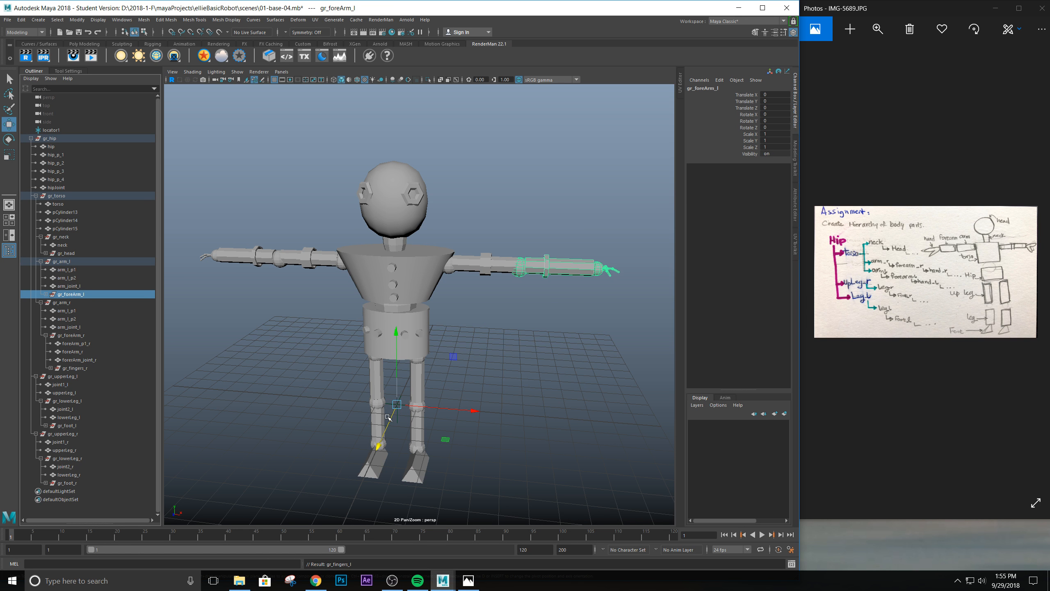
left_click_drag(388, 418, 380, 433)
key("ctrl+z")
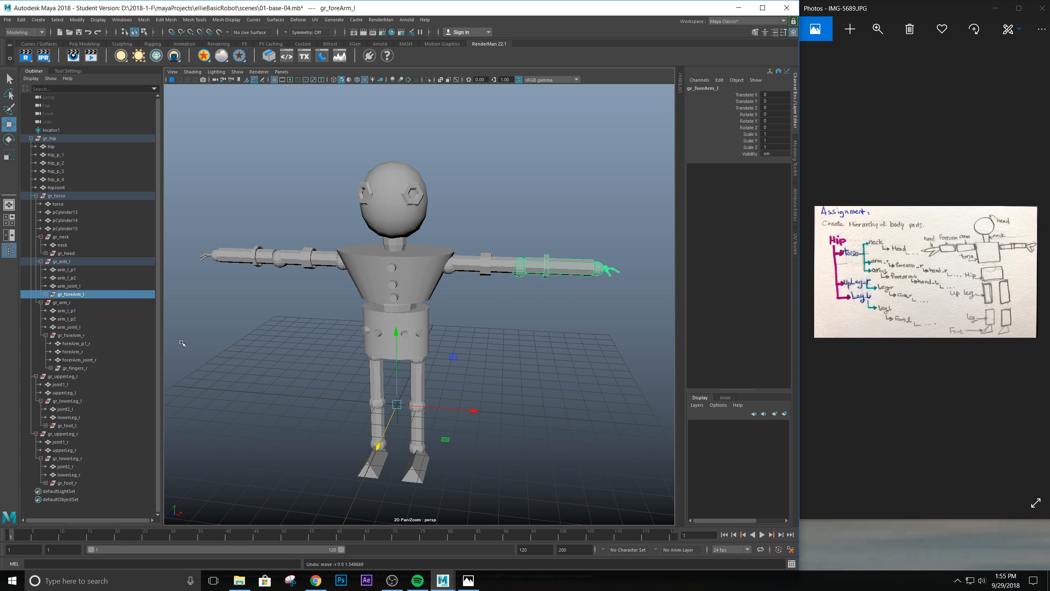
Test-move gr_arm_r, gr_foreArm_r and gr_fingers_r forward along Z one at a time, undoing each move.
left_click(62, 302)
mouse_move(381, 440)
left_mouse_down()
mouse_move(367, 466)
mouse_move(373, 446)
left_mouse_up()
key("ctrl+z")
left_click(82, 335)
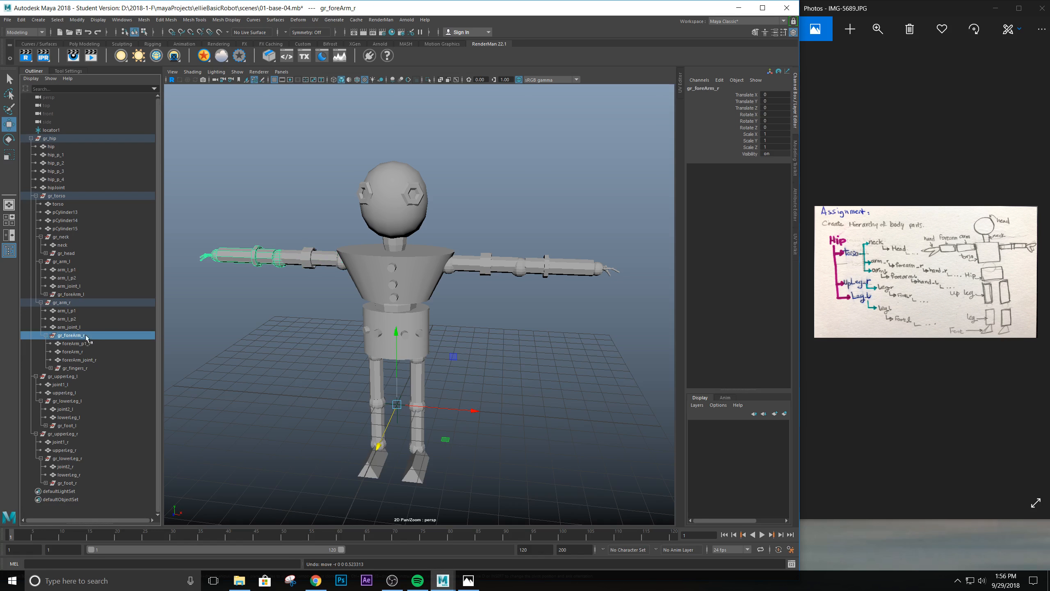
left_click_drag(387, 434, 366, 456)
key("ctrl+z")
left_click(74, 367)
key("ctrl+z")
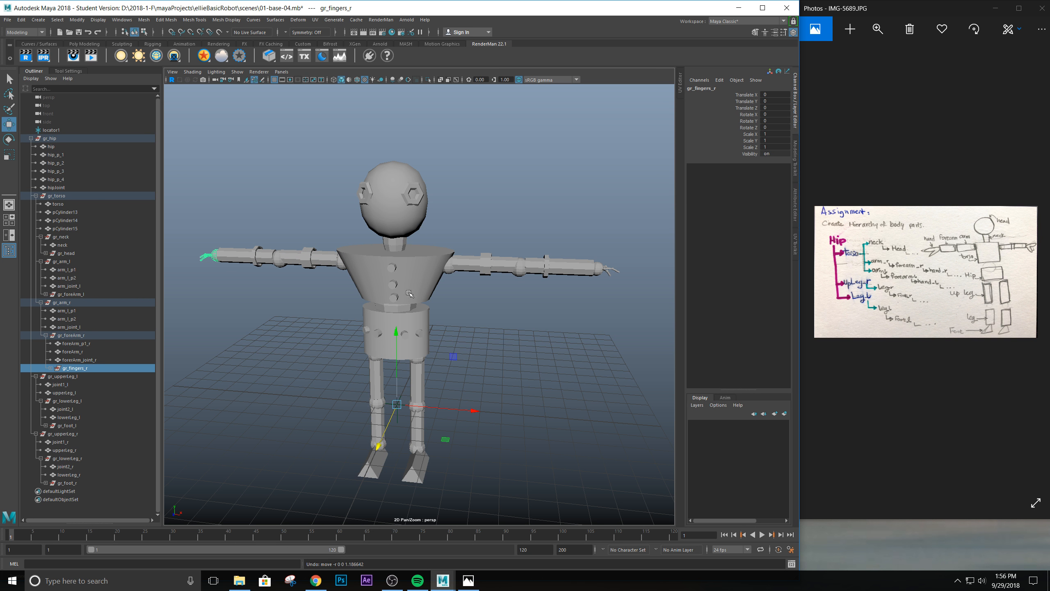
Test-move gr_upperLeg_l about 2.1 units along Z, and likewise gr_lowerLeg_l and gr_foot_l about 0.3 units each at most, undoing each move.
left_click(57, 378)
left_click_drag(370, 437, 359, 465)
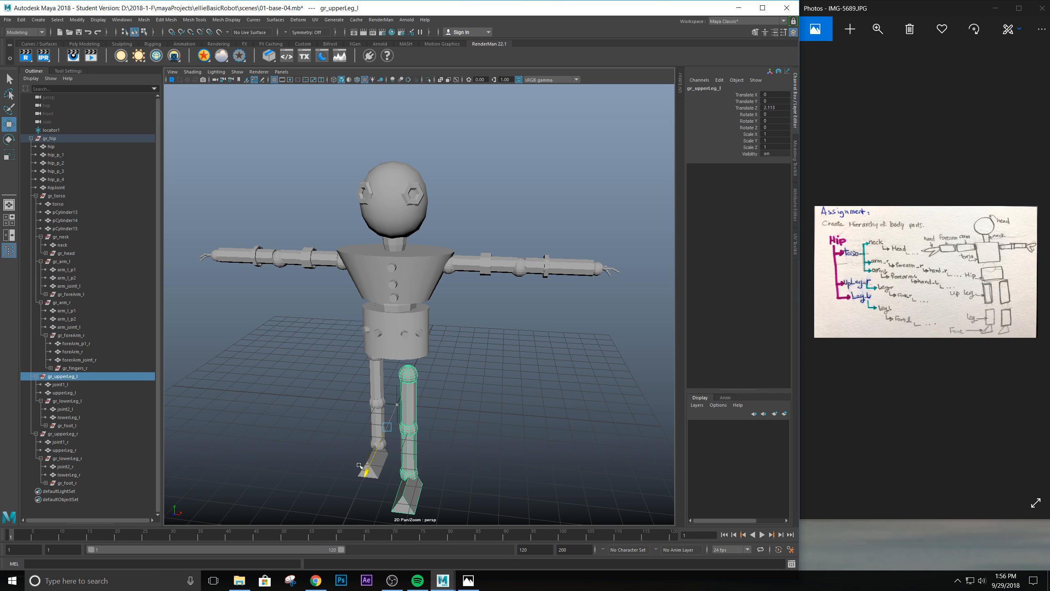
key("ctrl+z")
left_click(63, 400)
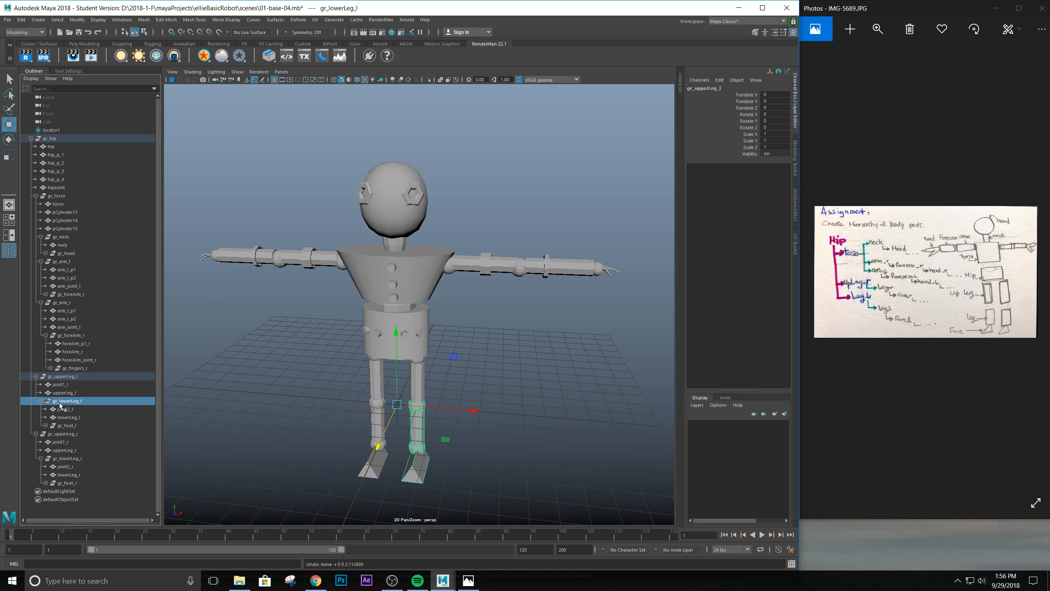
mouse_move(377, 447)
left_mouse_down()
mouse_move(368, 460)
mouse_move(375, 446)
left_mouse_up()
key("ctrl+z")
left_click(68, 426)
key("ctrl+z")
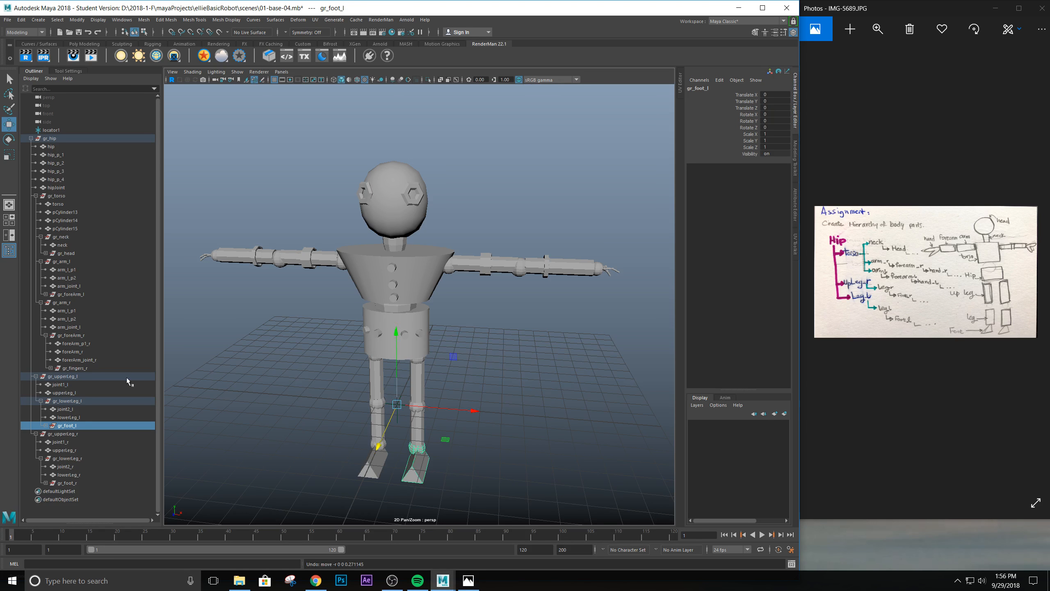
Test-move gr_upperLeg_r about 2 units, gr_lowerLeg_r about 2.6 units and gr_foot_r about 1.6 units forward along Z, undoing each move.
left_click(66, 433)
left_click_drag(382, 450, 360, 465)
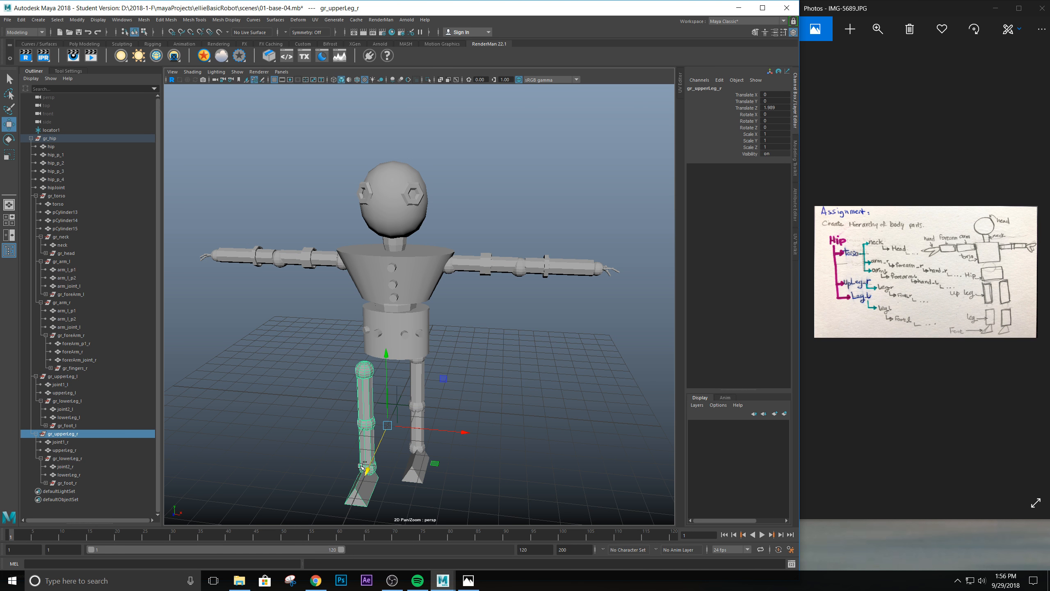
key("ctrl+z")
left_click(67, 457)
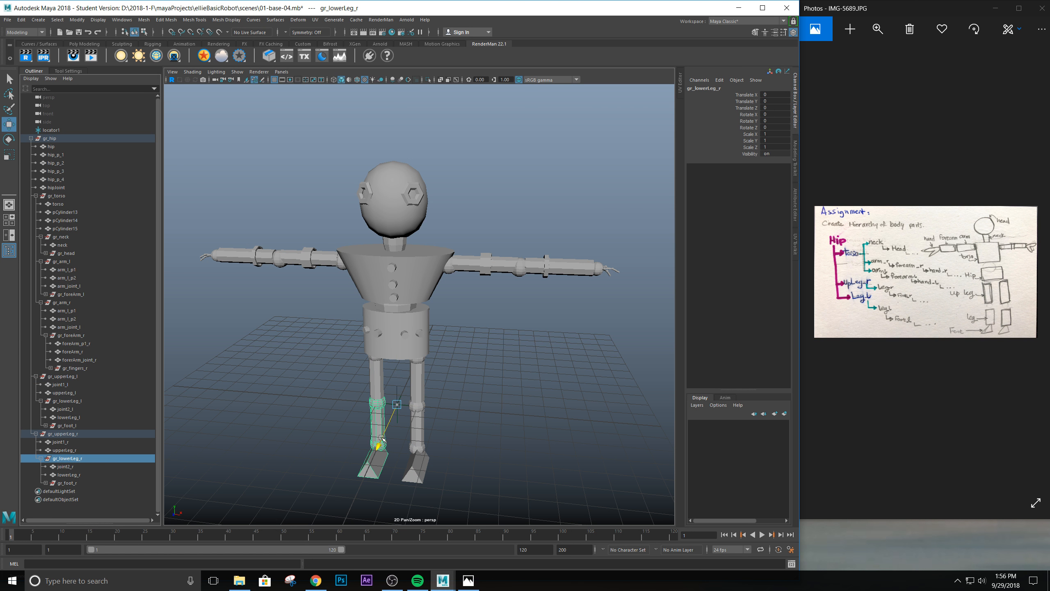
key("ctrl+z")
left_click(67, 482)
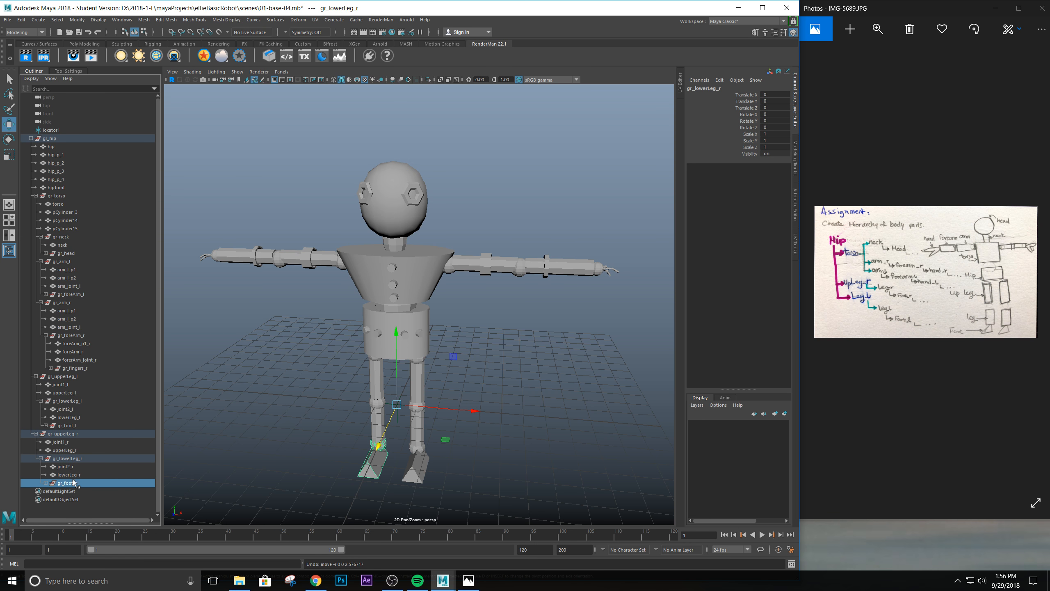
left_click_drag(377, 443, 368, 460)
key("ctrl+z")
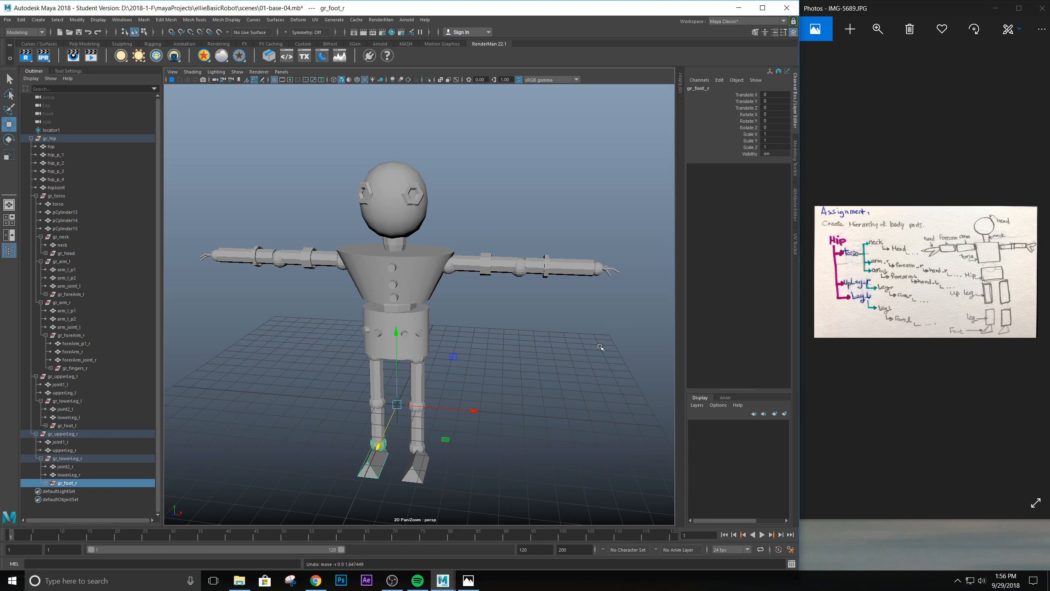
scroll(583, 333, "down", 3)
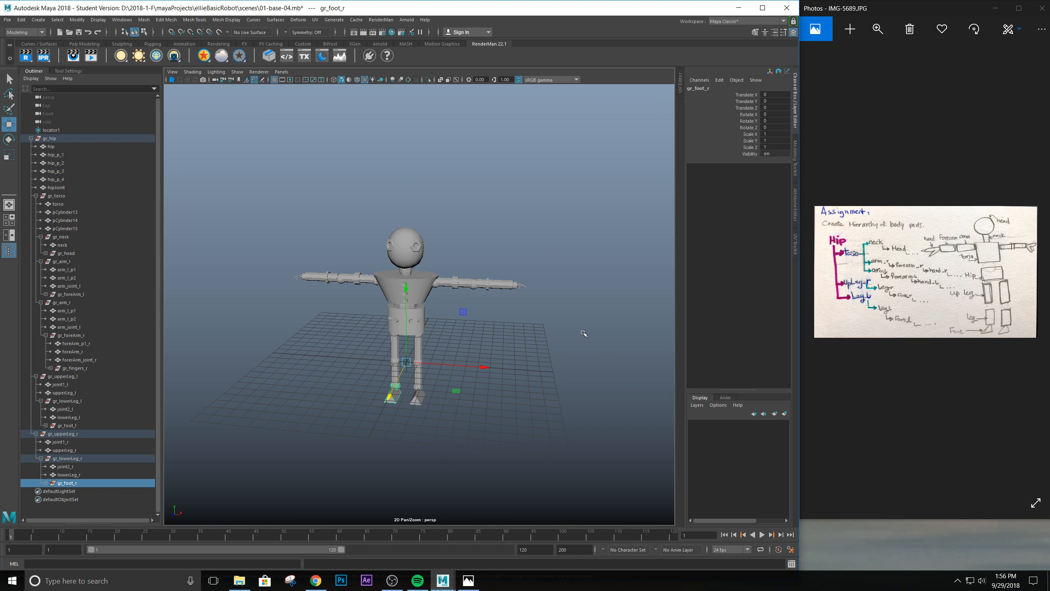
left_click_drag(471, 380, 461, 332, "alt")
scroll(459, 337, "up", 4)
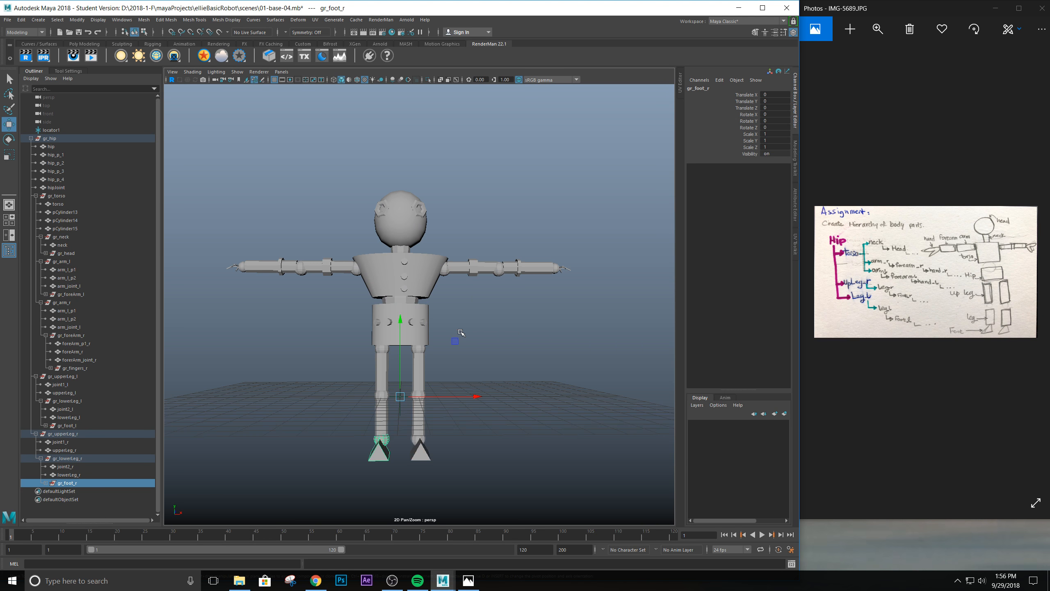
middle_click_drag(477, 321, 491, 373, "alt")
left_click_drag(490, 373, 491, 380, "alt")
middle_click_drag(514, 406, 522, 298, "alt")
left_click_drag(522, 299, 533, 322, "alt")
middle_click_drag(540, 278, 540, 317, "alt")
mouse_move(540, 317)
left_mouse_down("alt")
mouse_move(567, 319)
mouse_move(529, 324)
mouse_move(542, 325)
left_mouse_up("alt")
Collapse the gr_hip hierarchy in the Outliner and select gr_hip to examine the whole robot as one group.
left_click(32, 138)
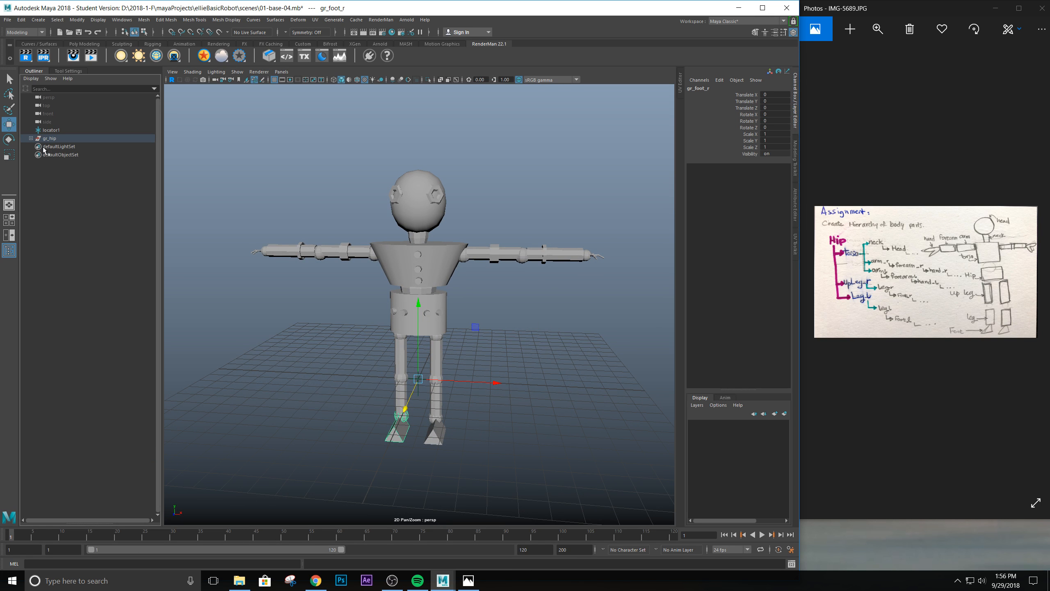
left_click(50, 139)
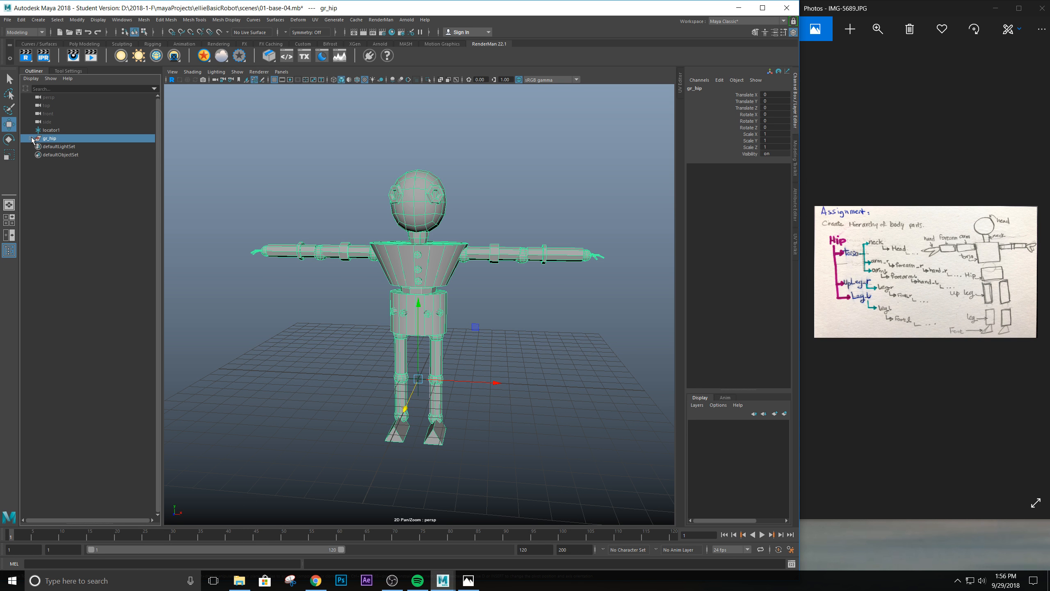
left_click_drag(421, 252, 389, 265, "alt")
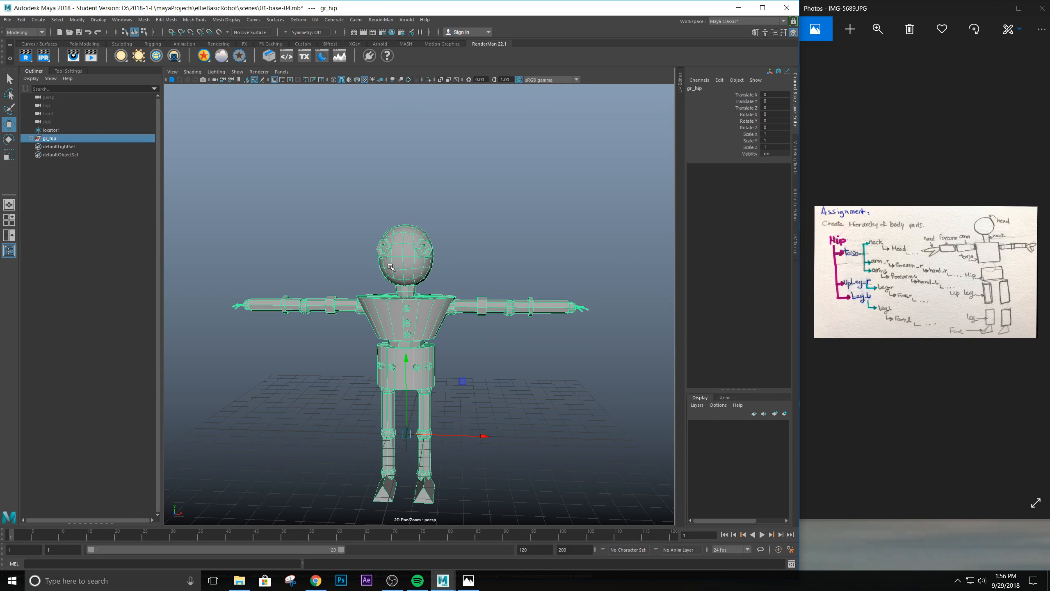
scroll(390, 268, "down", 3)
scroll(388, 277, "up", 5)
middle_click_drag(426, 308, 435, 253, "alt")
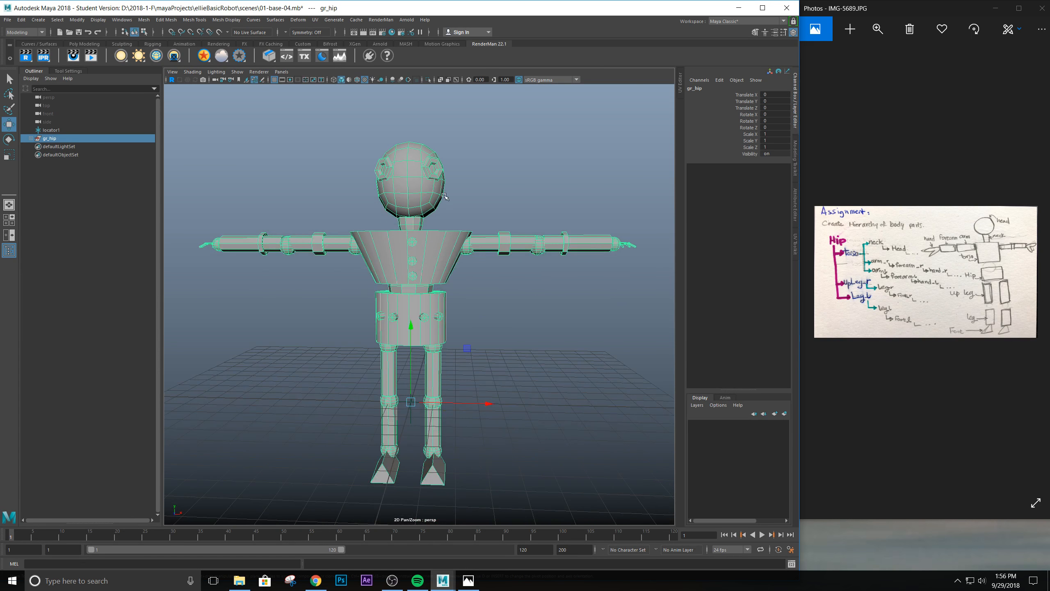
middle_click_drag(444, 196, 447, 215, "alt")
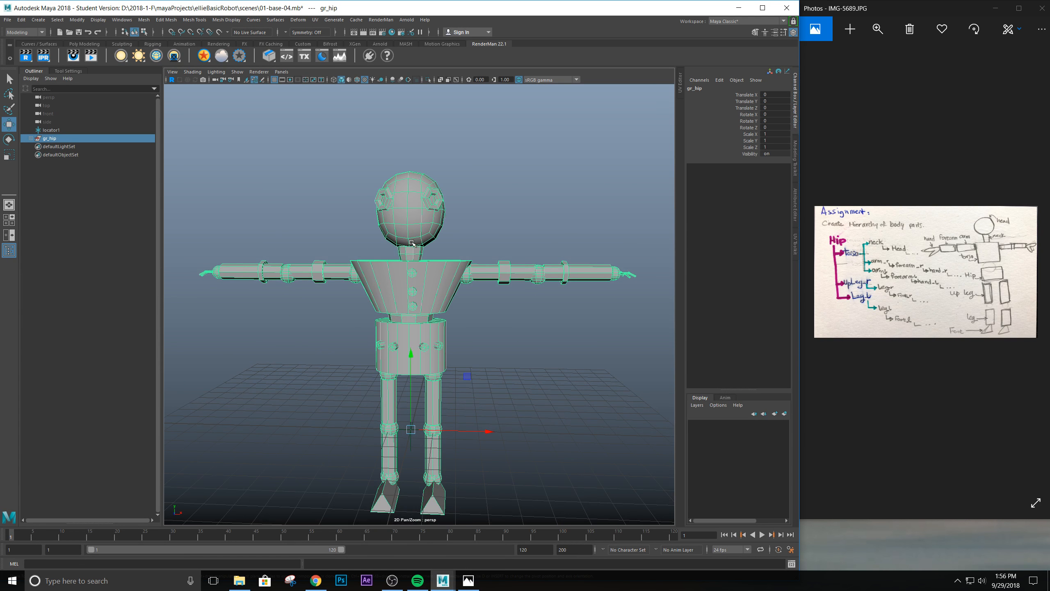
scroll(516, 278, "down", 3)
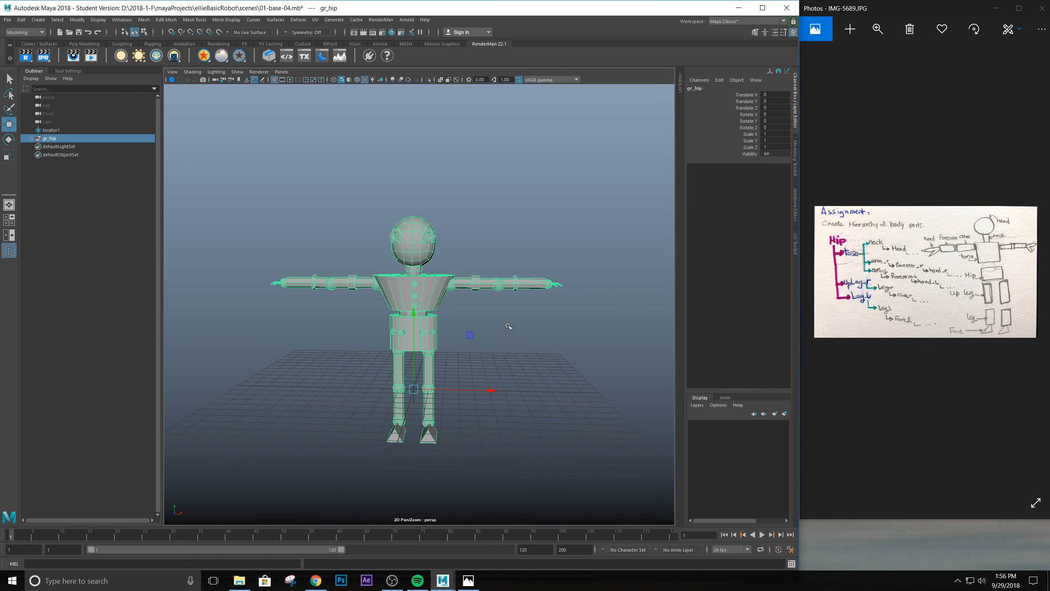
left_click_drag(405, 299, 523, 253, "alt")
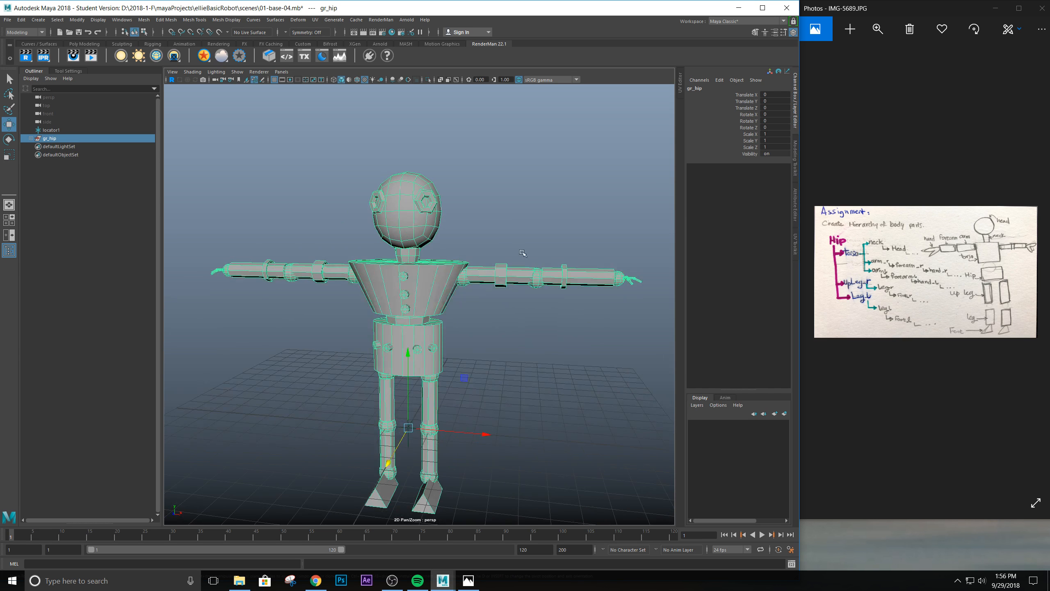
Expand gr_hip, test-move gr_torso about 2.4 units forward along Z, and undo the move.
left_click(30, 139)
left_click(56, 196)
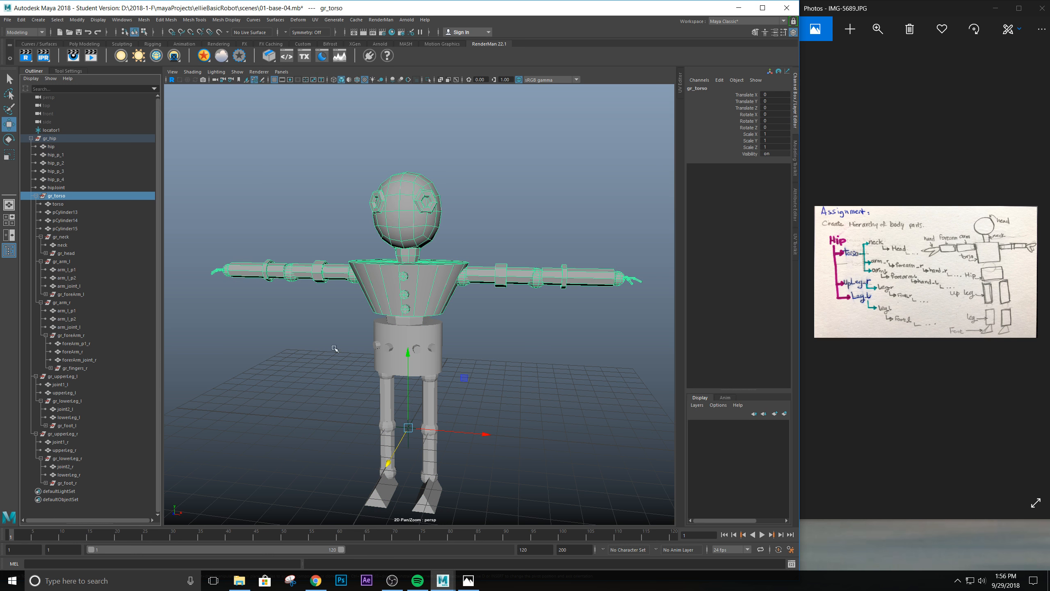
left_click_drag(395, 441, 383, 464)
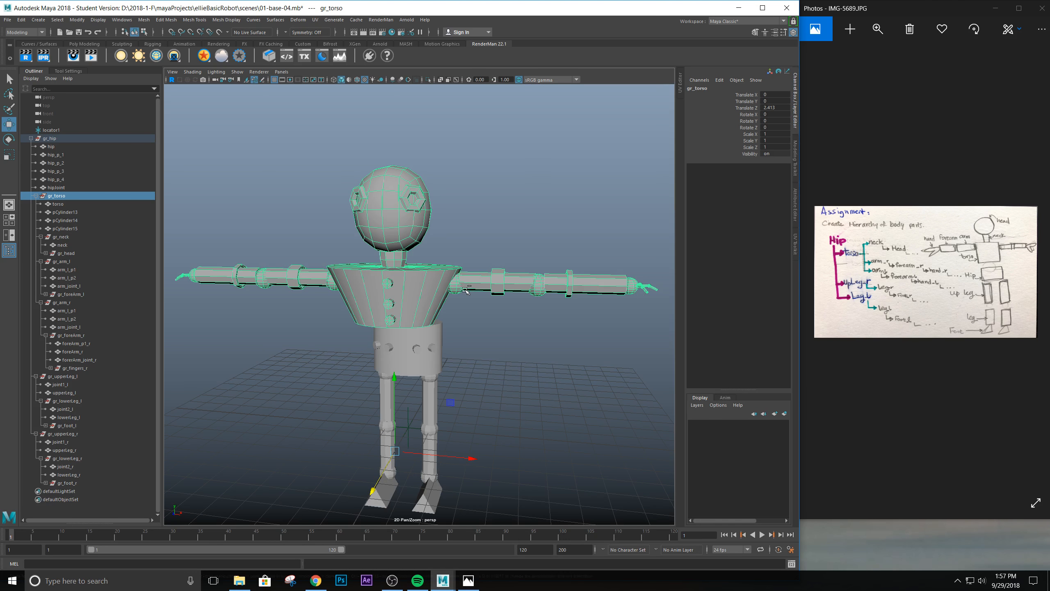
key("ctrl+z")
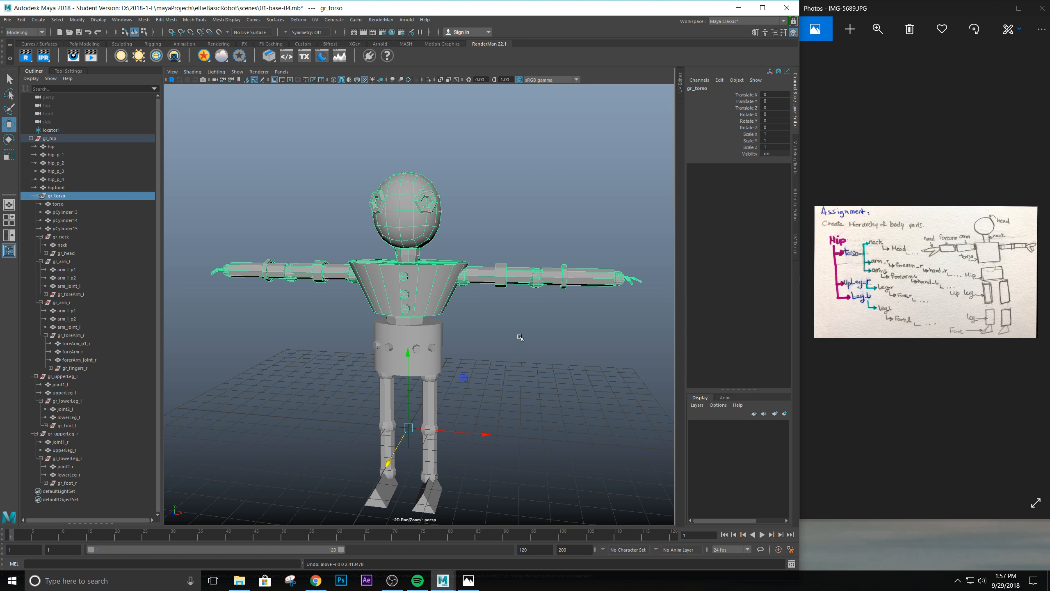
Check the head, pCylinder13 and pCylinder14 within the hierarchy by selecting each in turn, and reselect gr_torso.
scroll(523, 344, "down", 5)
left_click_drag(523, 343, 477, 313, "alt")
scroll(488, 308, "up", 5)
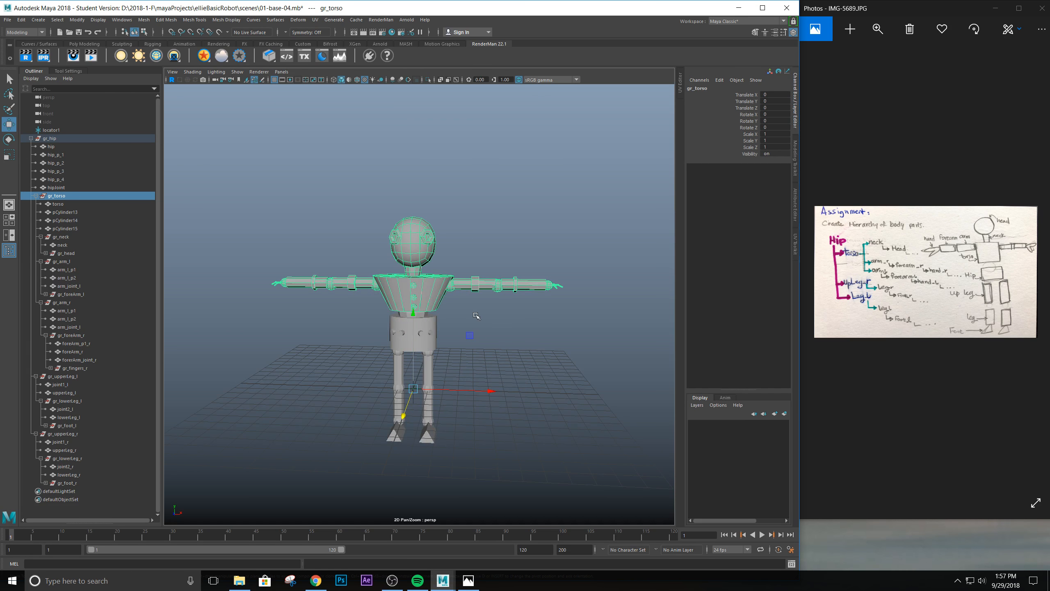
left_click(422, 223)
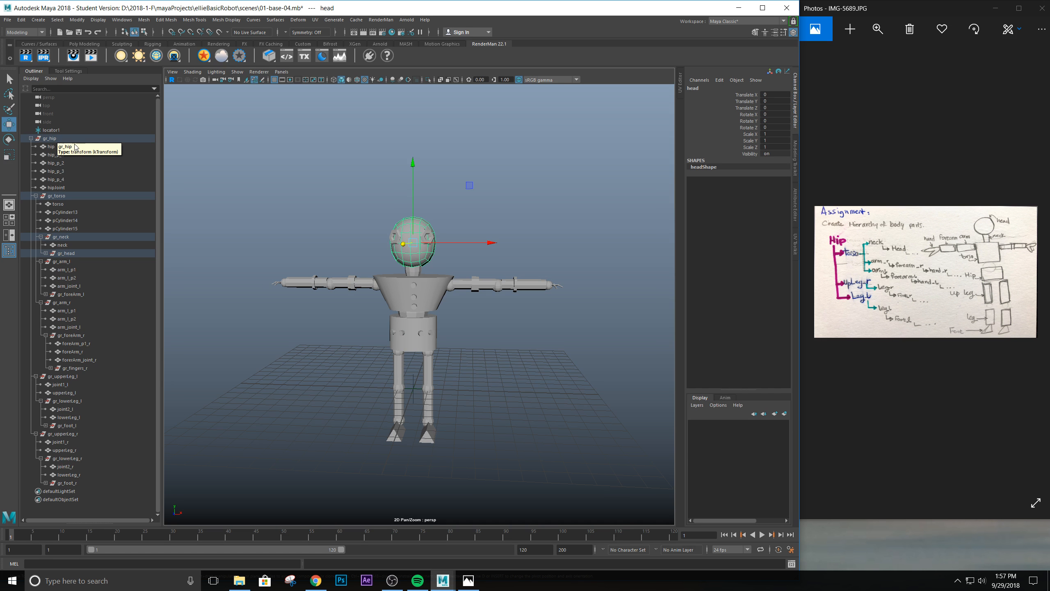
left_click(64, 212)
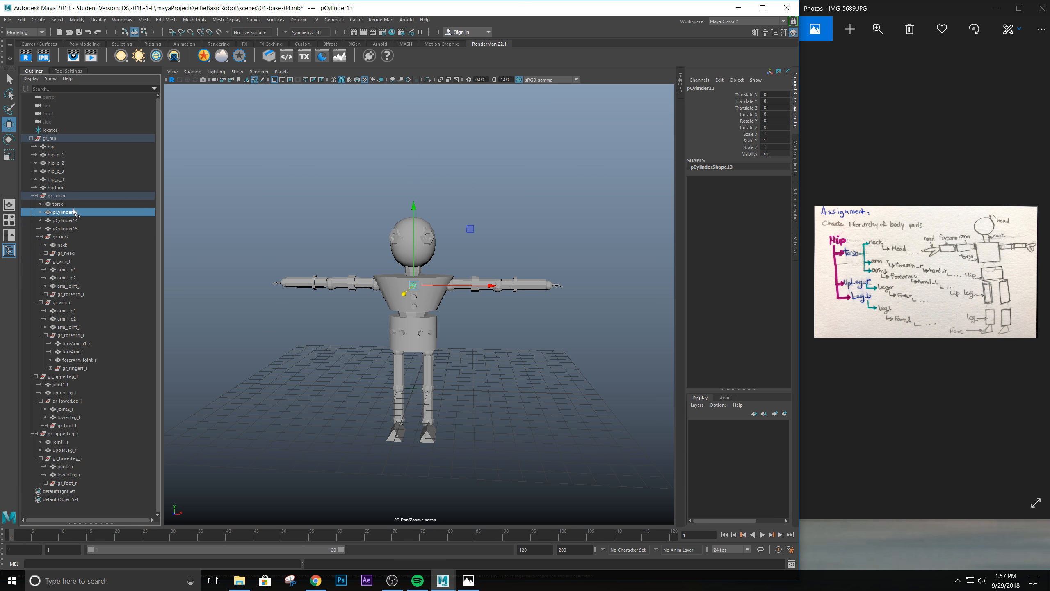
left_click(64, 220)
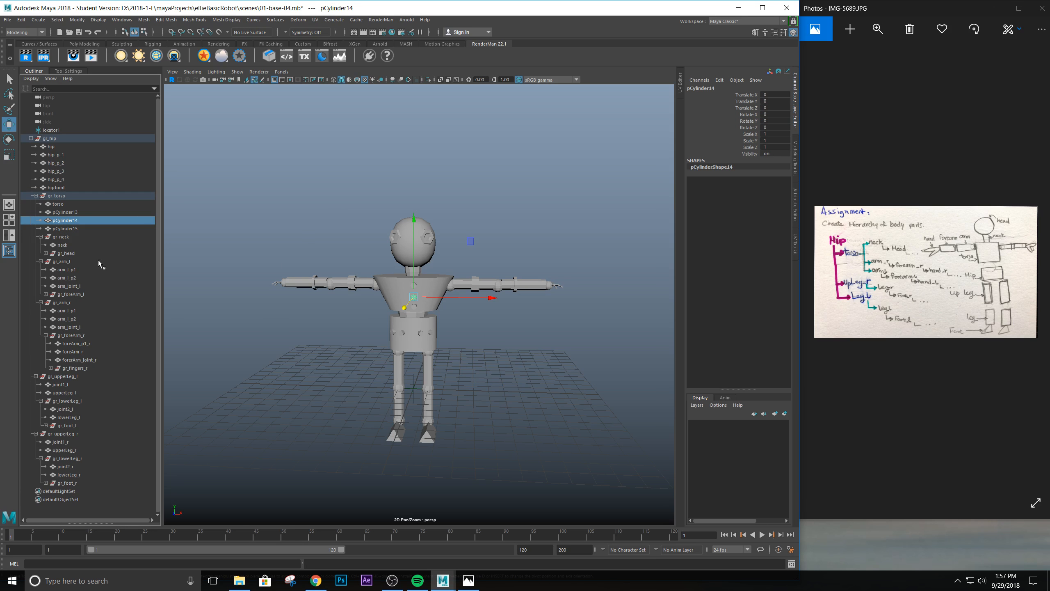
left_click(60, 196)
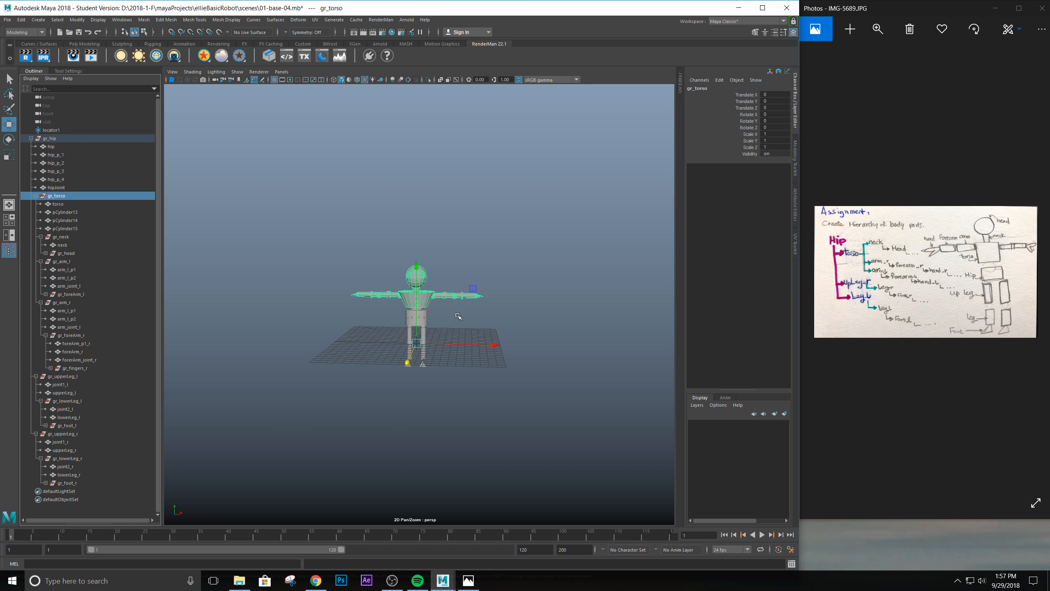
left_click_drag(490, 338, 496, 257, "alt")
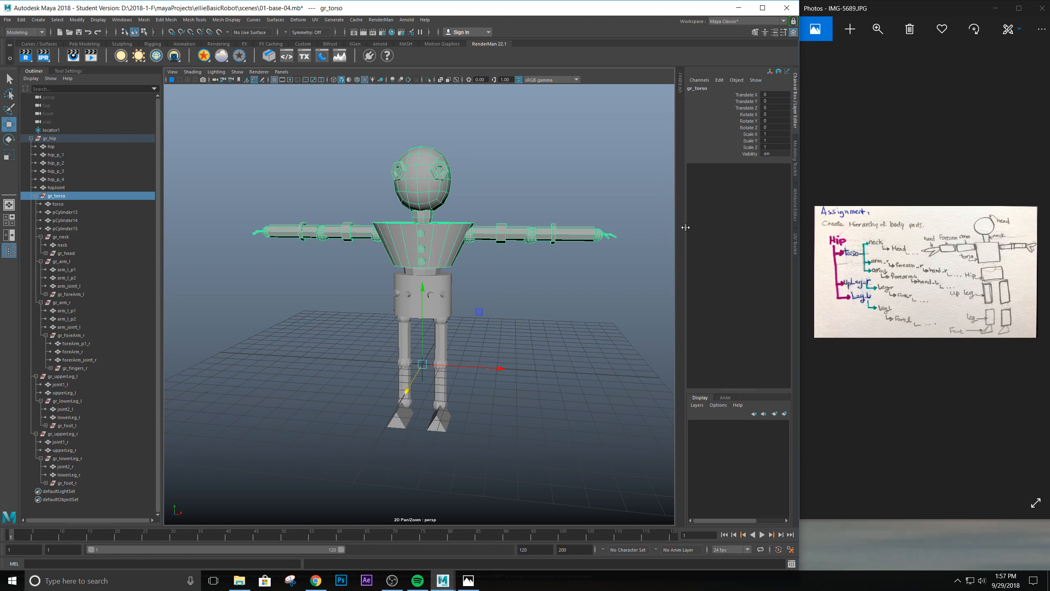
scroll(442, 251, "down", 2)
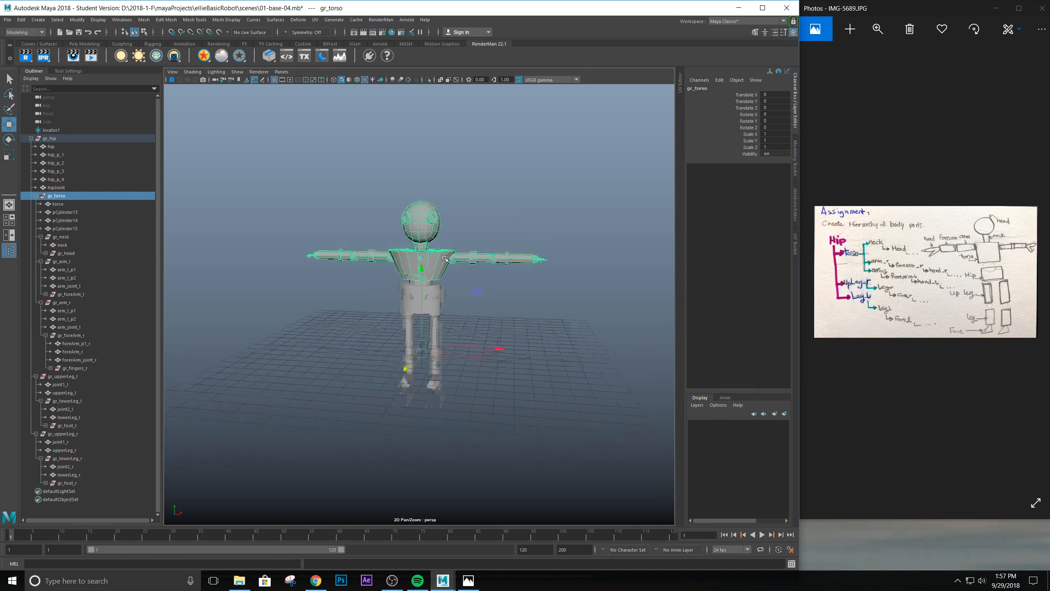
scroll(446, 267, "up", 3)
middle_click_drag(511, 236, 491, 297, "alt")
scroll(491, 300, "up", 1)
left_click_drag(492, 314, 447, 268, "alt")
scroll(471, 325, "down", 5)
scroll(407, 279, "down", 2)
scroll(408, 284, "up", 3)
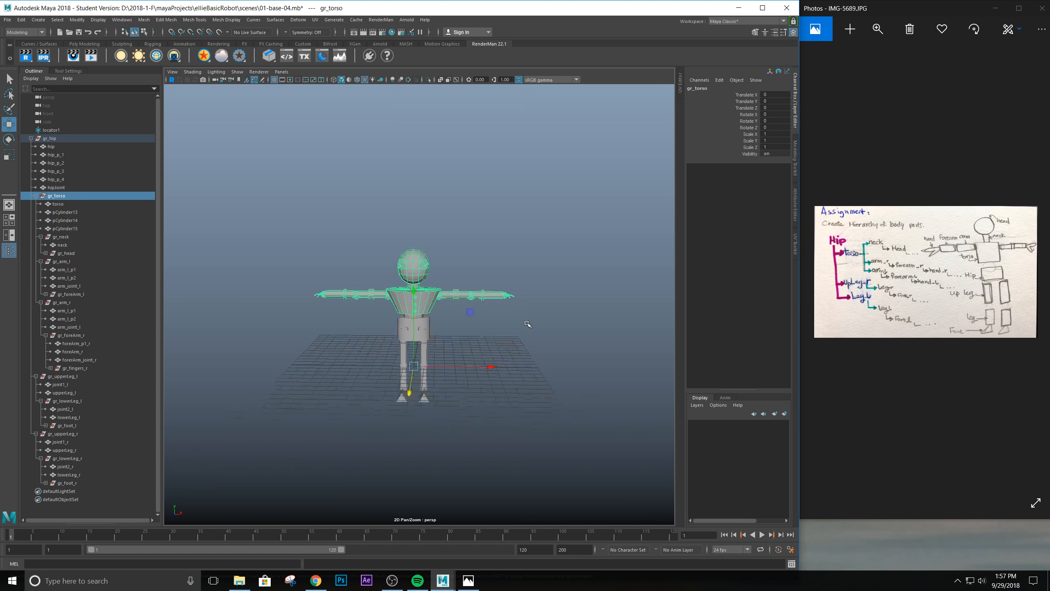
Collapse the gr_arm_l, gr_arm_r and gr_neck groups in the Outliner, and collapse their parent gr_torso.
middle_click_drag(529, 330, 543, 305, "alt")
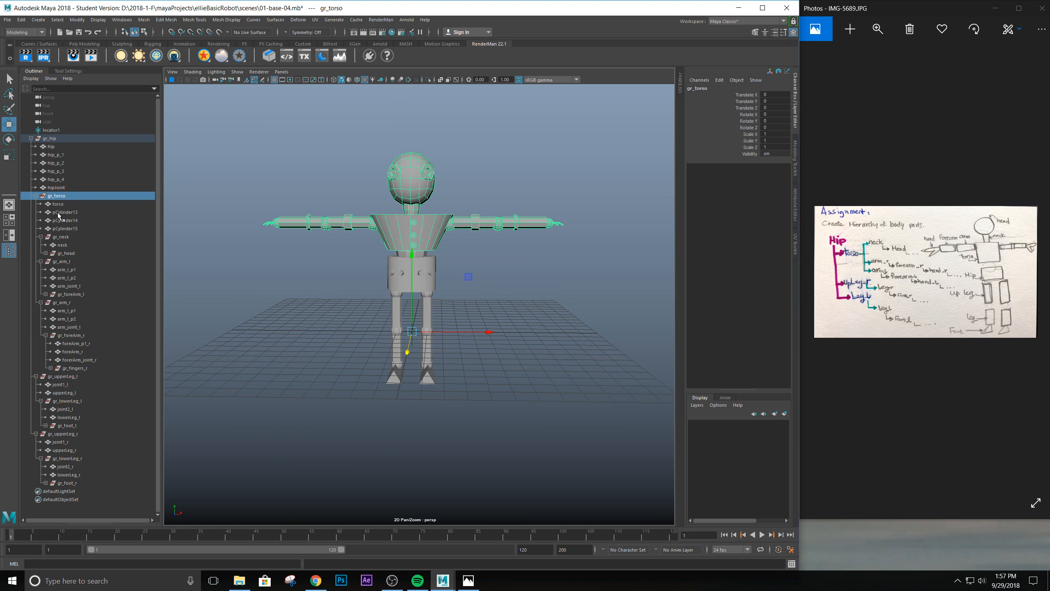
left_click(40, 261)
left_click(41, 269)
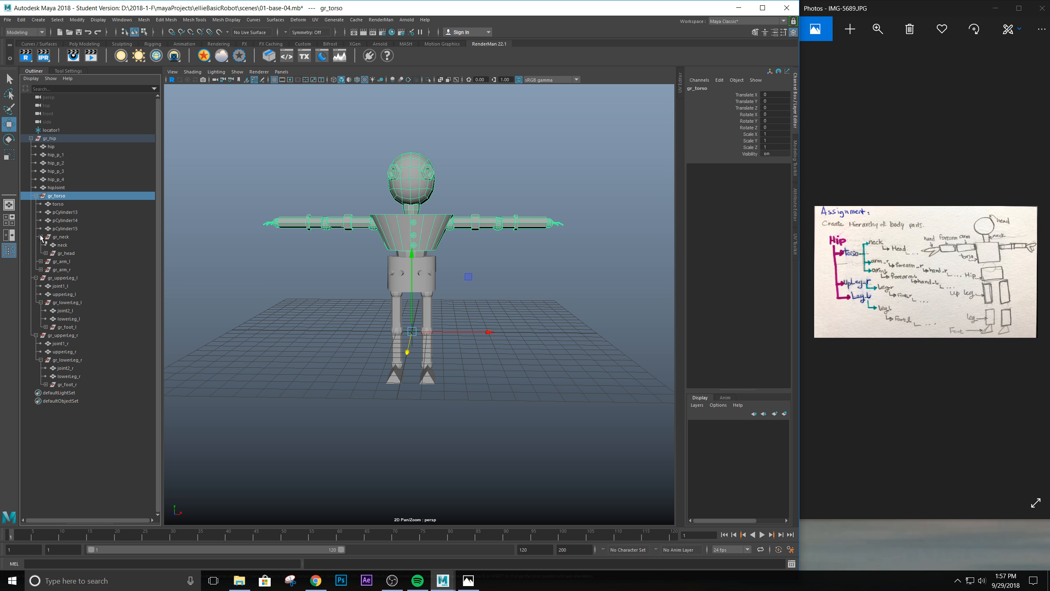
left_click(40, 237)
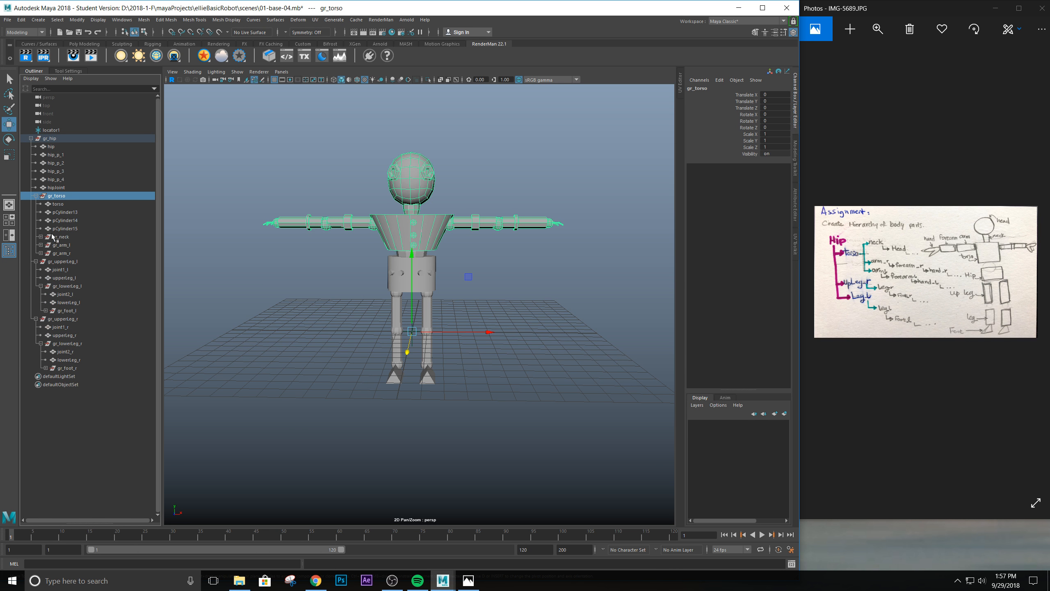
left_click(36, 196)
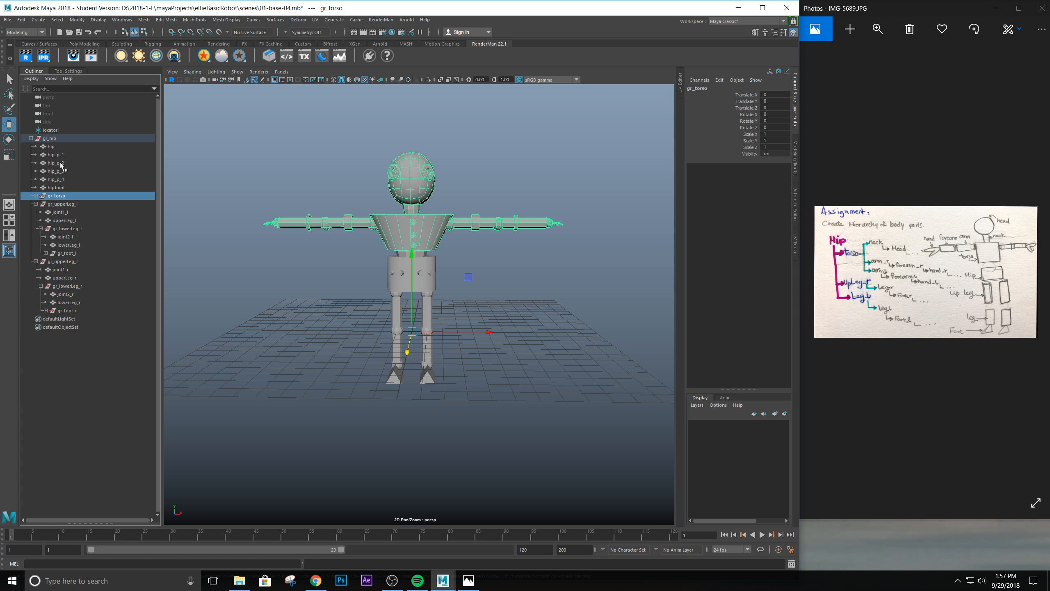
Expand gr_foot_r and select the range of Outliner nodes from gr_hip through foot_r.
left_click(52, 139)
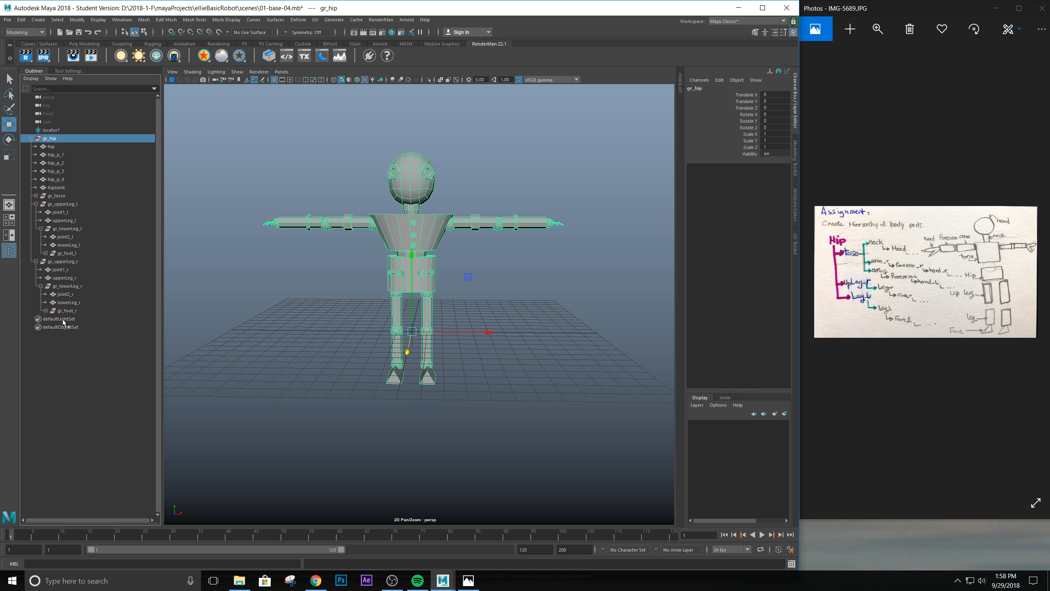
left_click(46, 310)
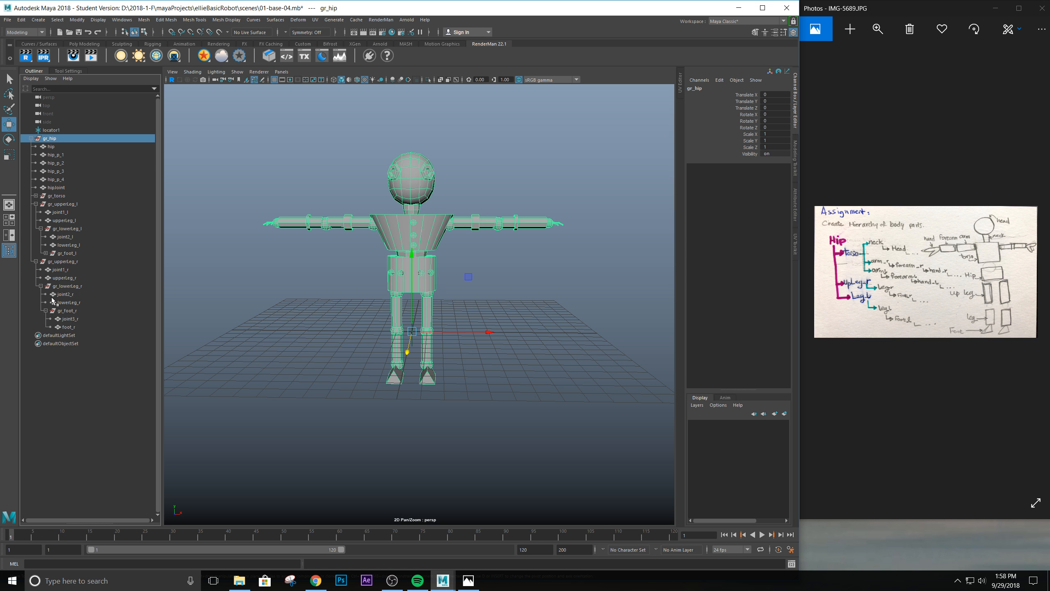
left_click(68, 328, "shift")
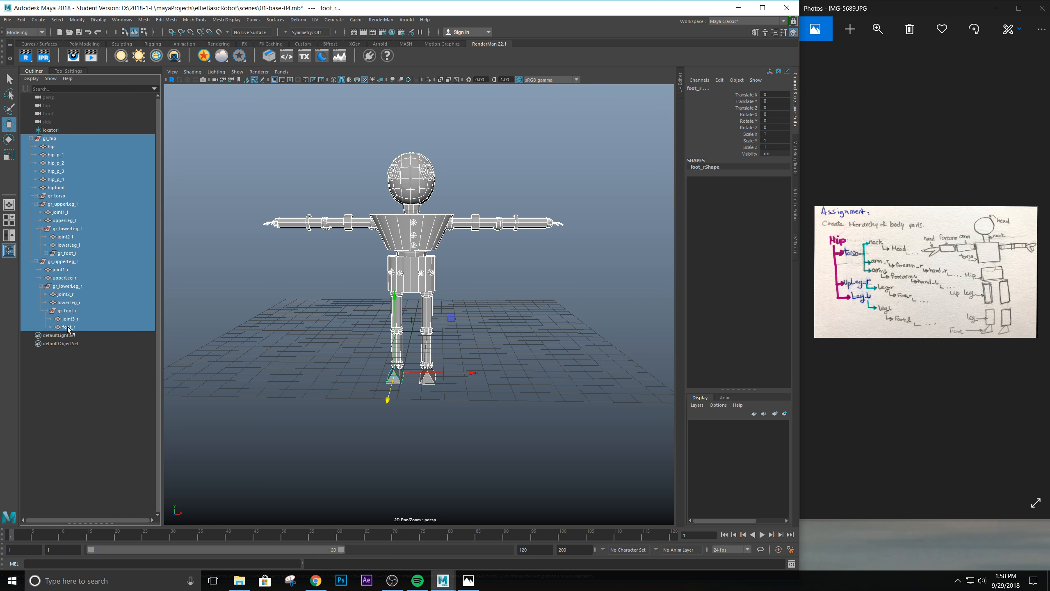
Expand gr_foot_l to expose its children, check gr_upperLeg_r's contents, and select joint3_l.
left_click(46, 253)
left_click(36, 278)
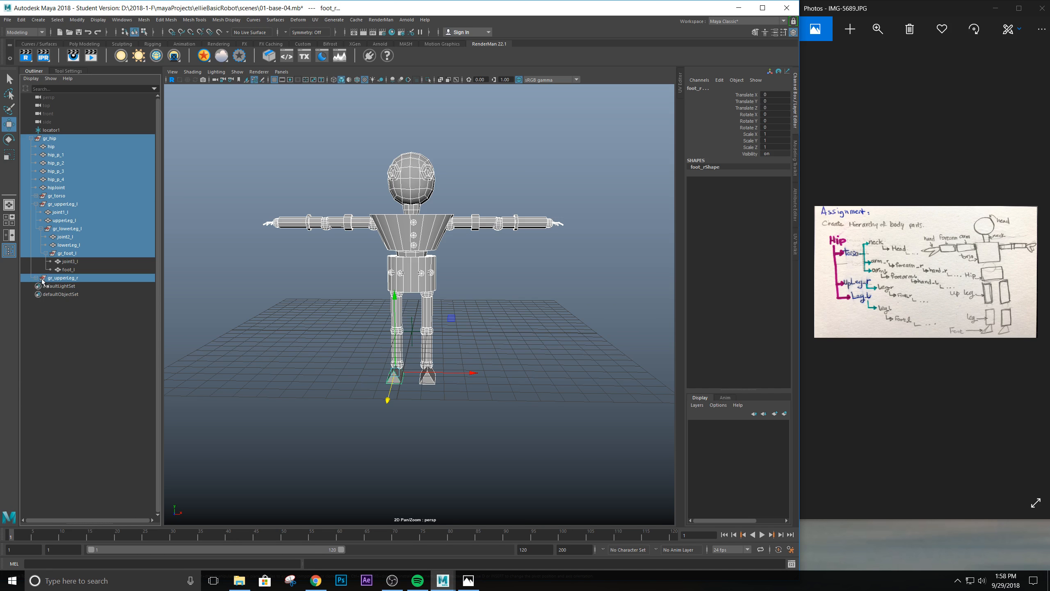
left_click(36, 277)
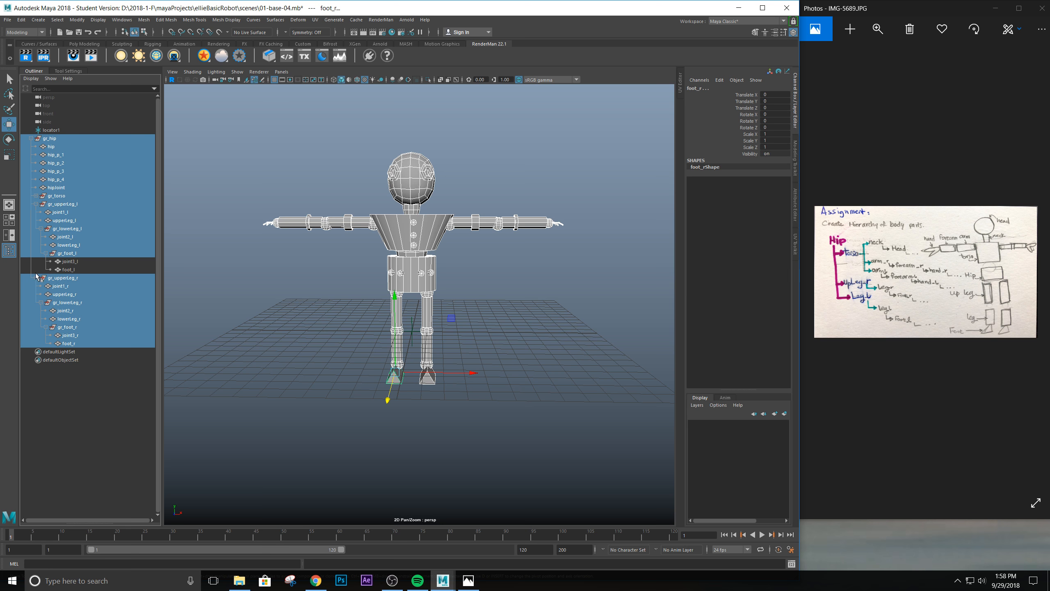
left_click(73, 264)
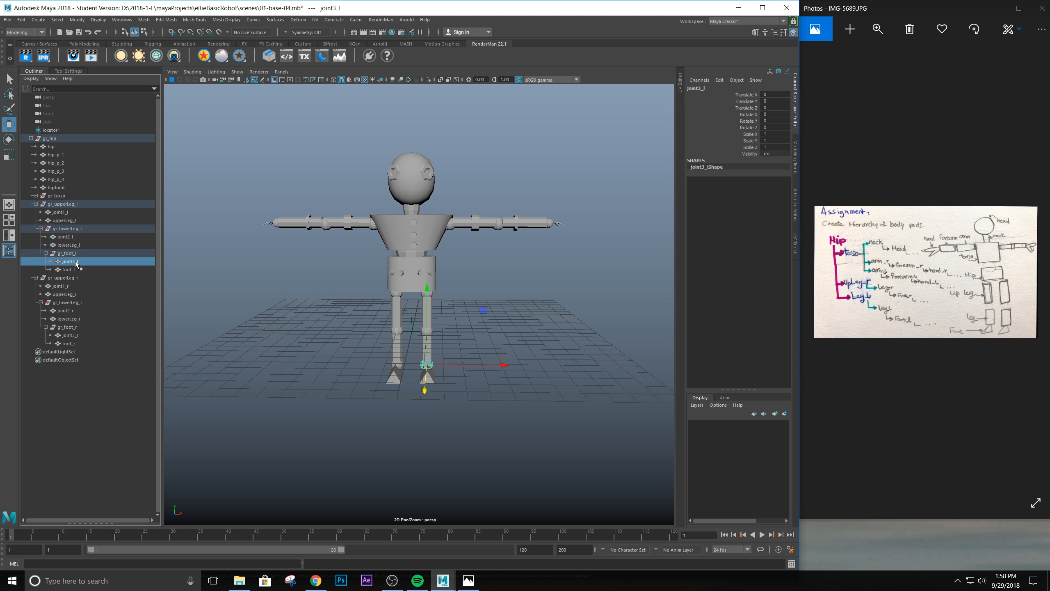
Select all listed nodes from gr_hip through foot_r again and expand gr_torso to check for unselected children.
left_click(55, 142)
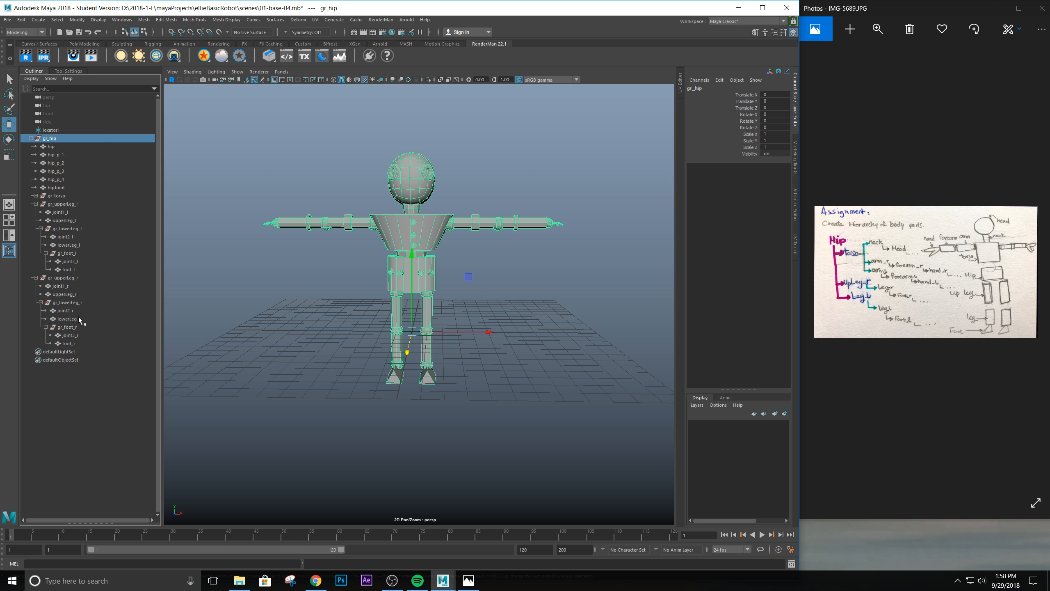
left_click(68, 343, "shift")
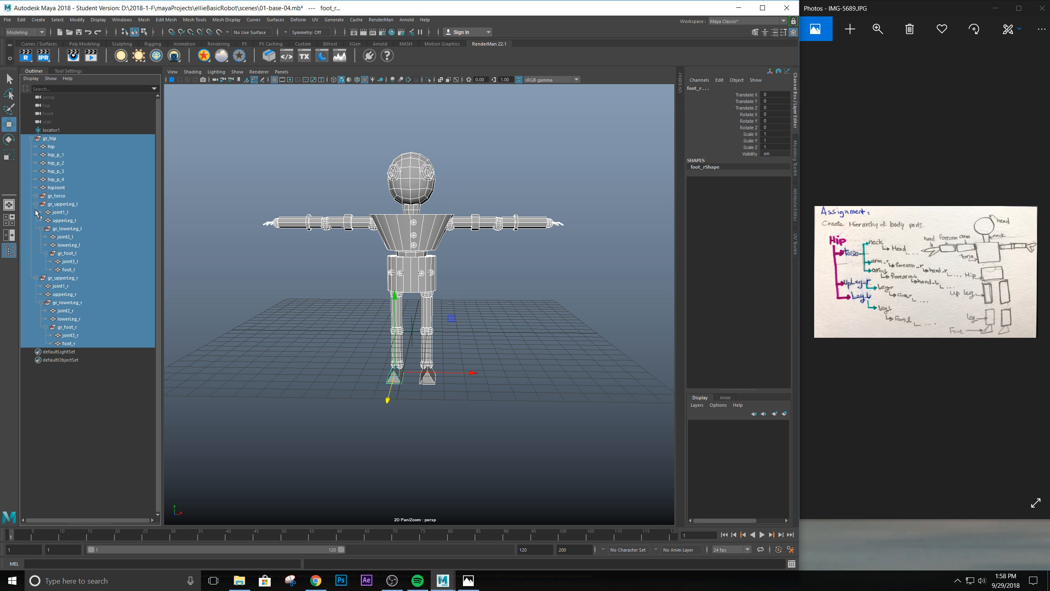
left_click(36, 196)
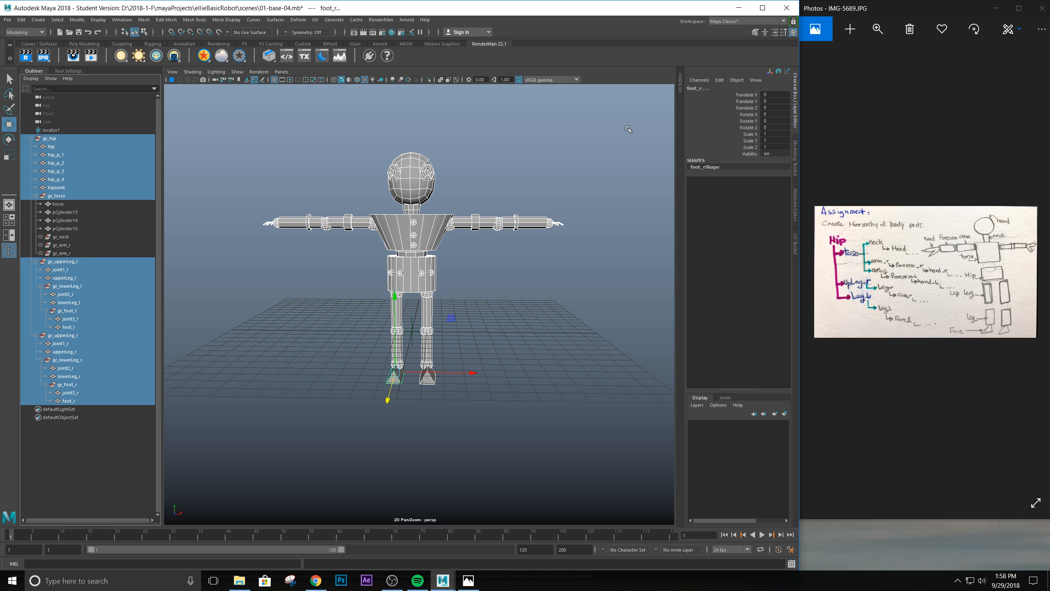
Marquee-select the whole robot in the viewport to compare which nodes get selected, and clear the selection.
left_click_drag(655, 118, 225, 434)
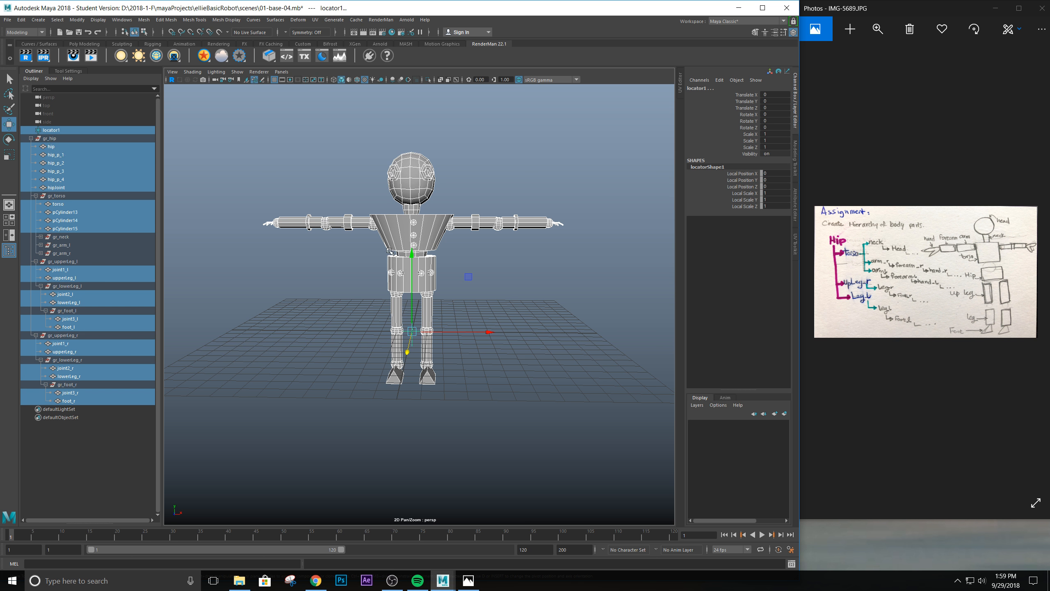
scroll(423, 276, "down", 5)
scroll(421, 248, "up", 5)
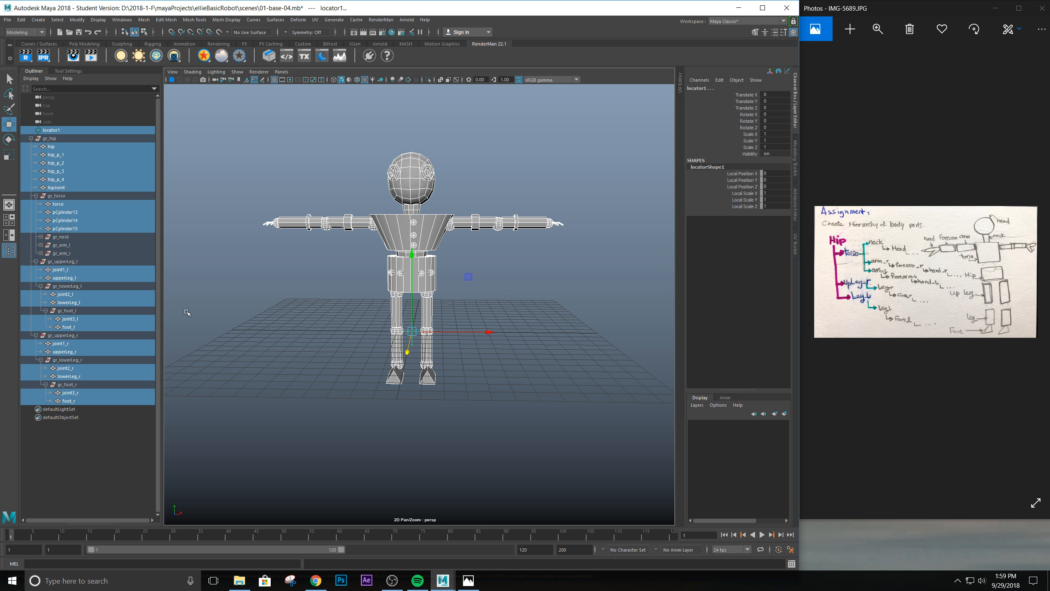
left_click(121, 564)
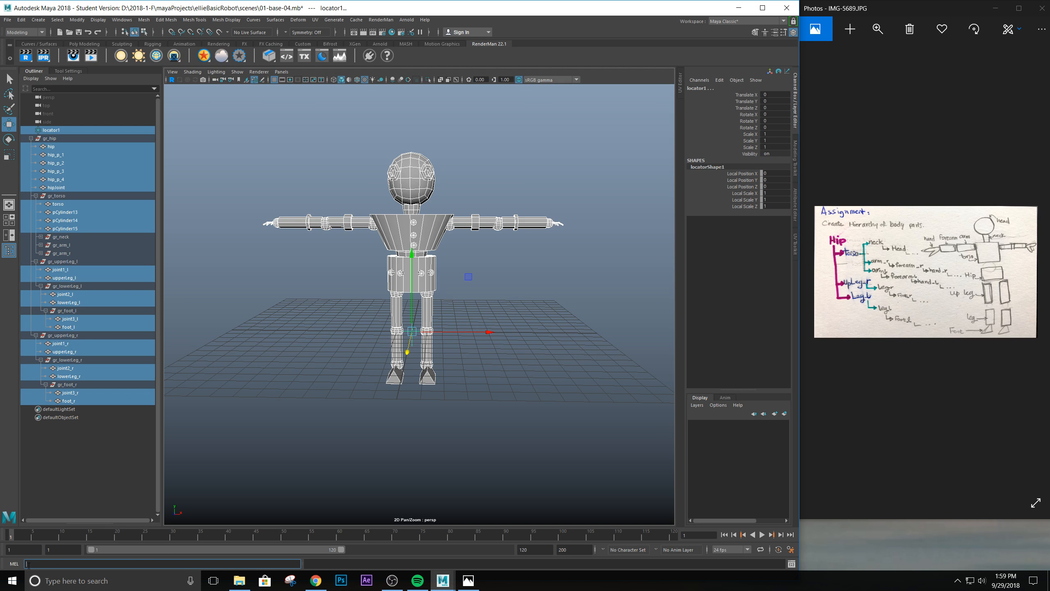
left_click(74, 563)
left_click(277, 413)
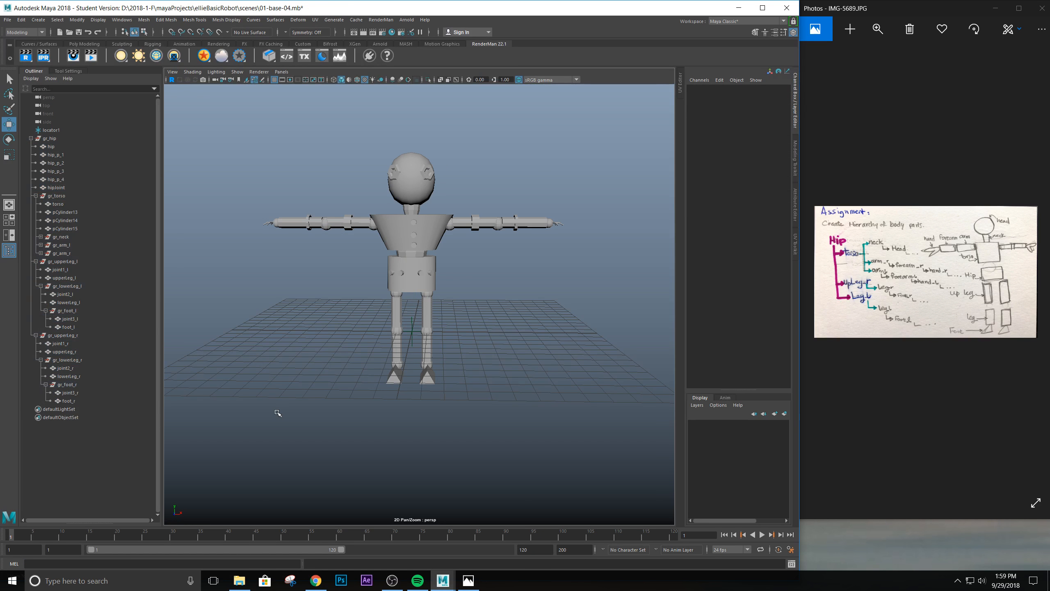
Select gr_hip and run the MEL command select -hi to select its complete hierarchy.
left_click(66, 563)
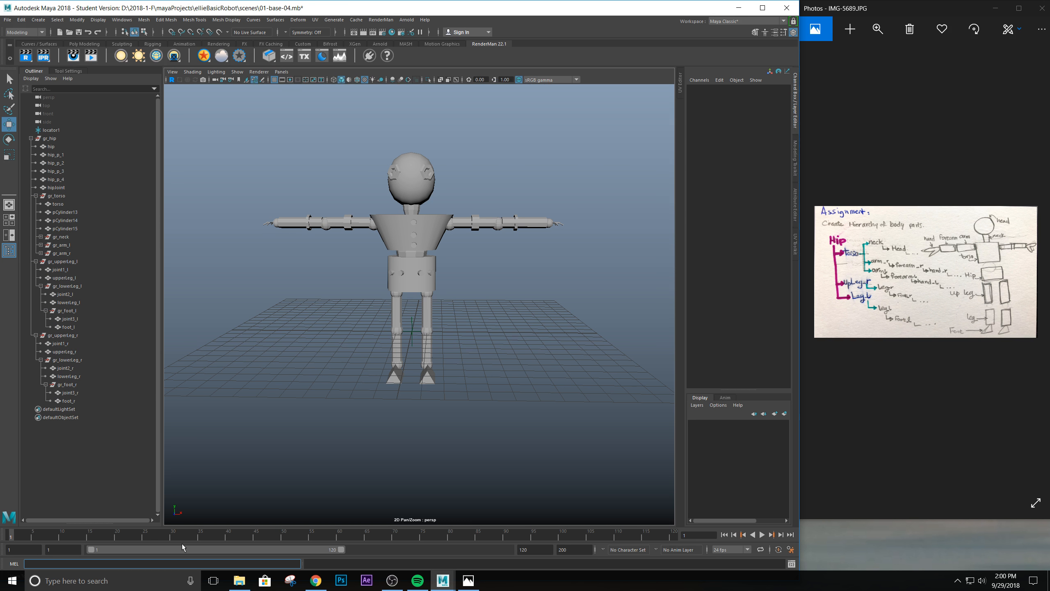
left_click(52, 139)
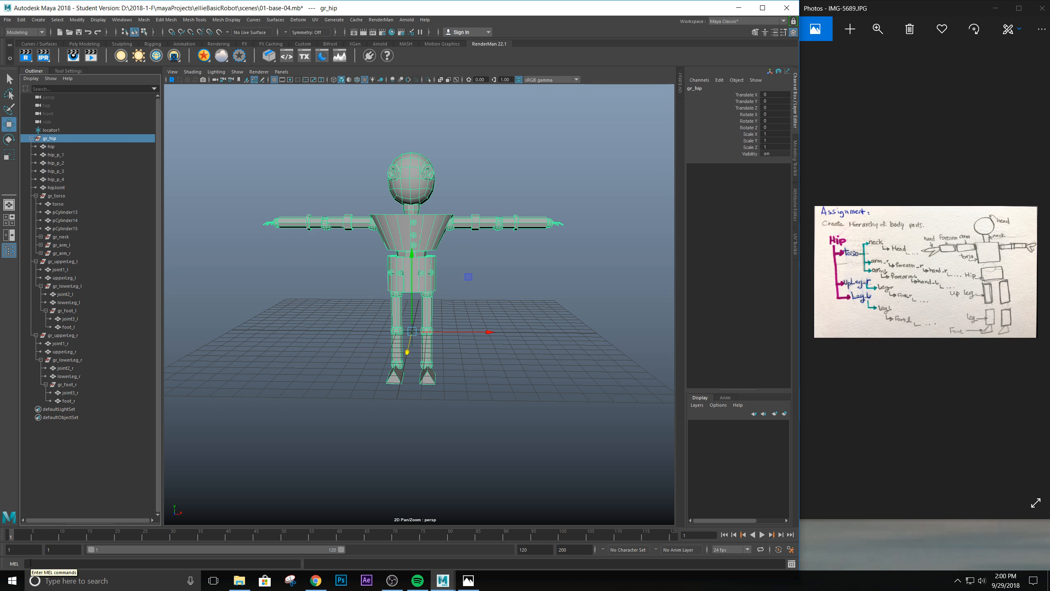
left_click(30, 563)
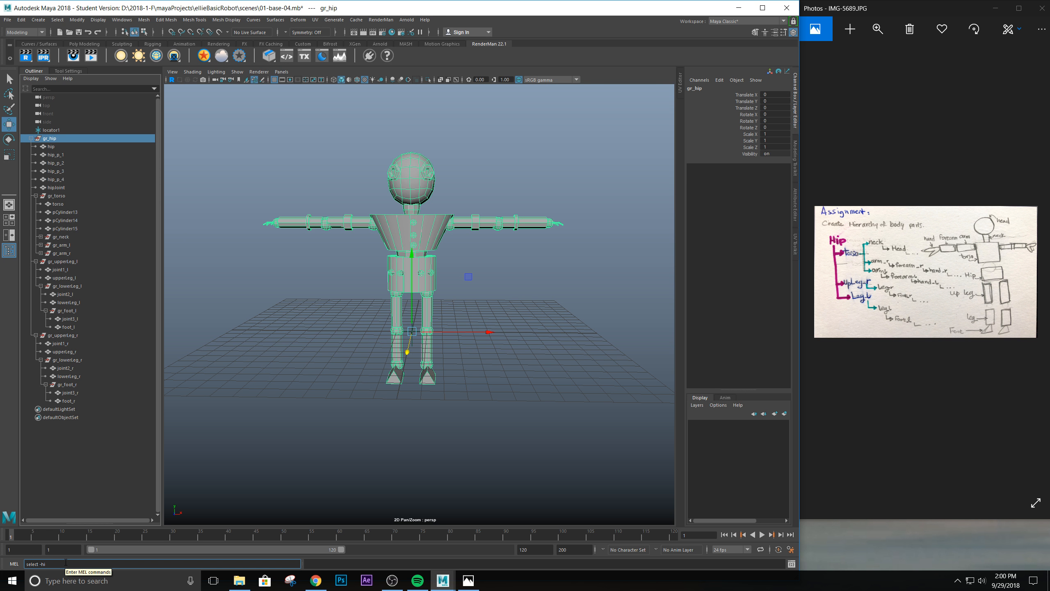
key("Return")
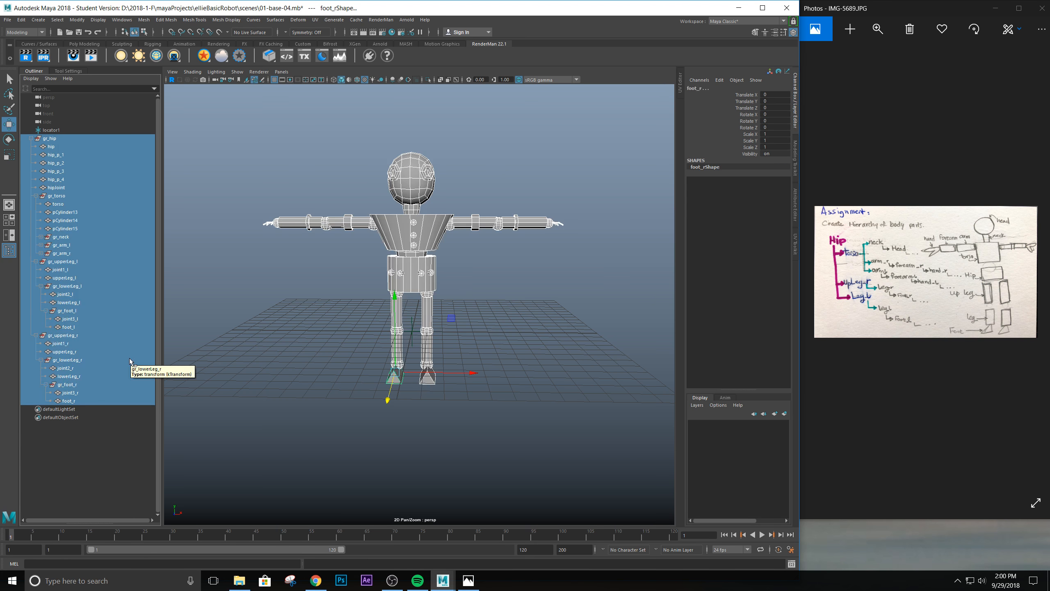
Enter select -hi in the MEL command line and reselect gr_hip as the root.
left_click(70, 563)
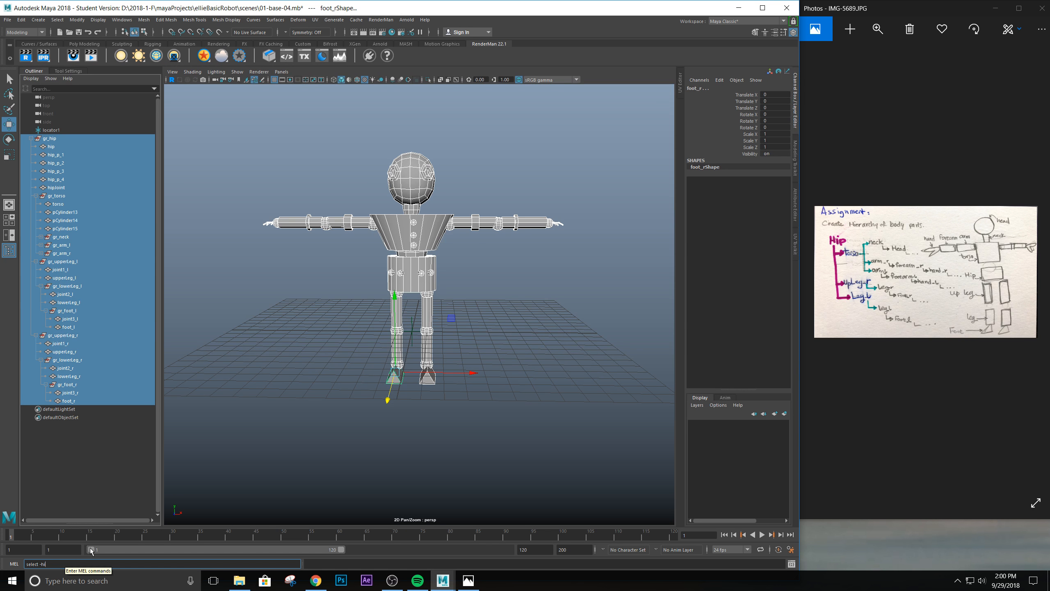
left_click(50, 139)
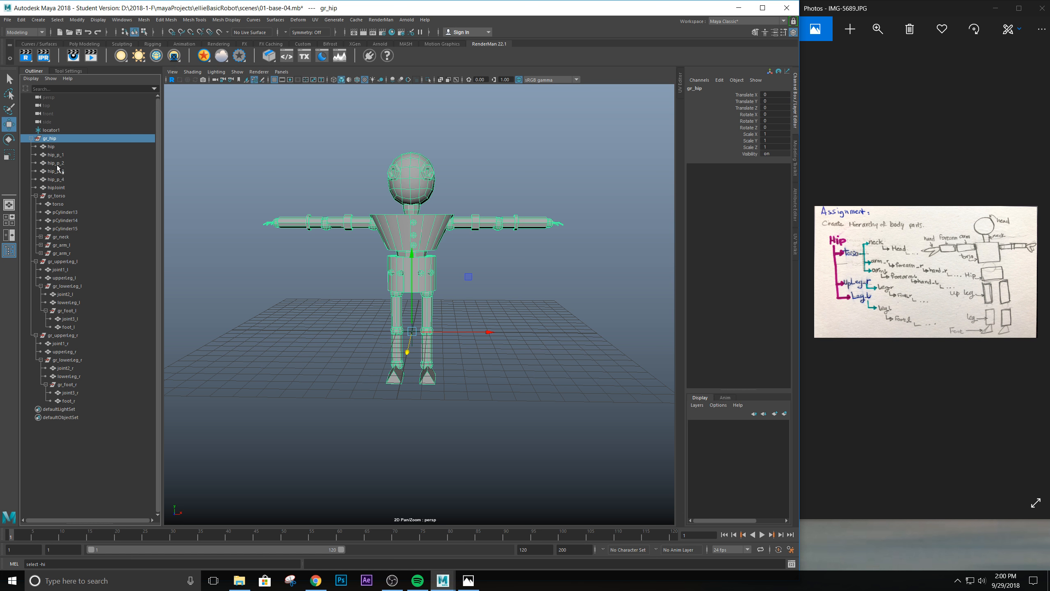
left_click(61, 565)
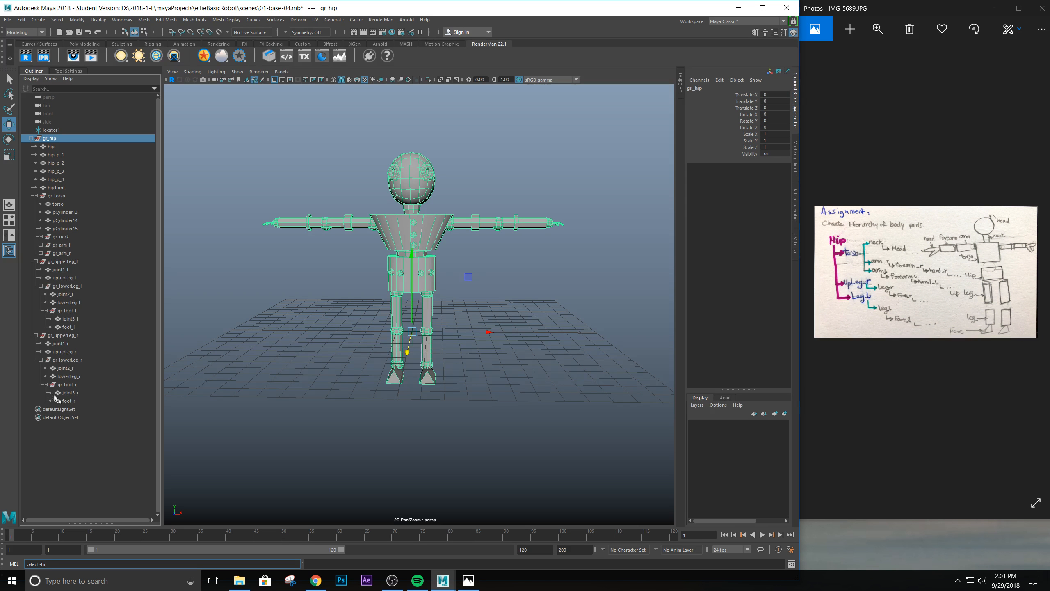
left_click(78, 418)
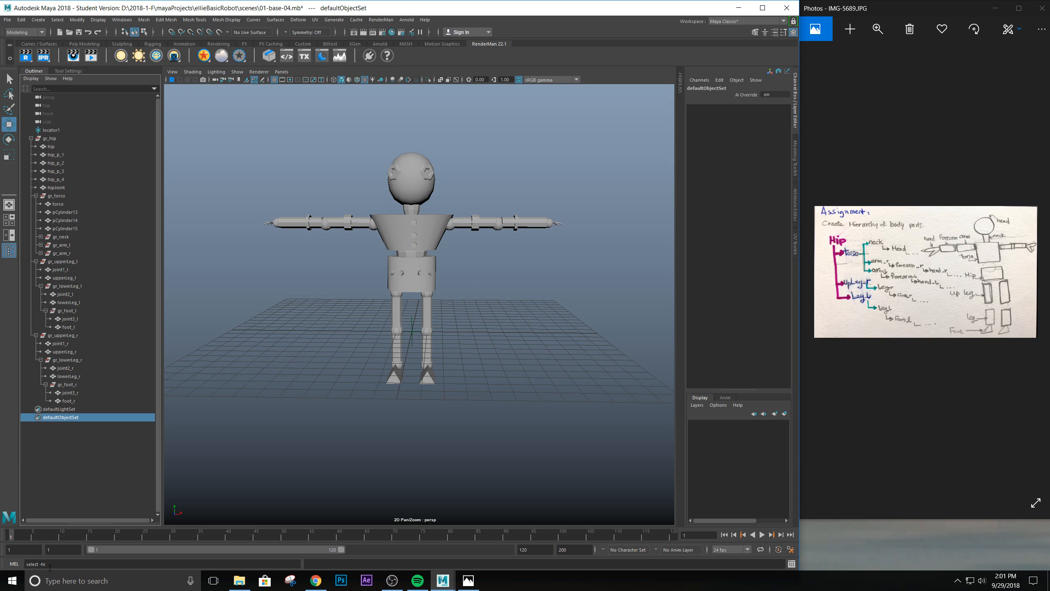
key("Return")
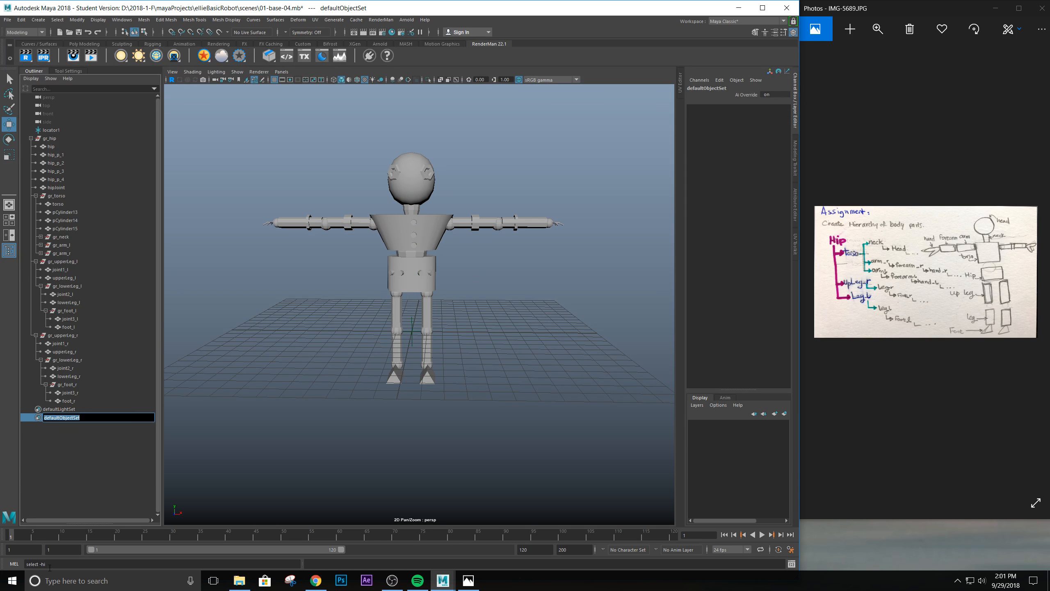
left_click(101, 498)
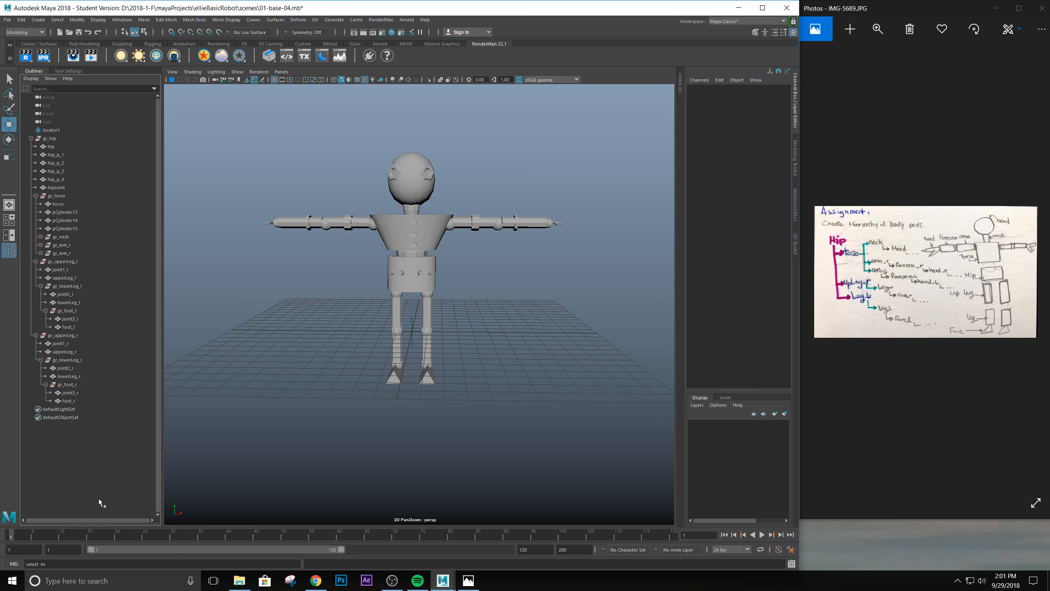
Select gr_hip and execute select -hi from the MEL command line so every node beneath it is selected.
left_click(62, 561)
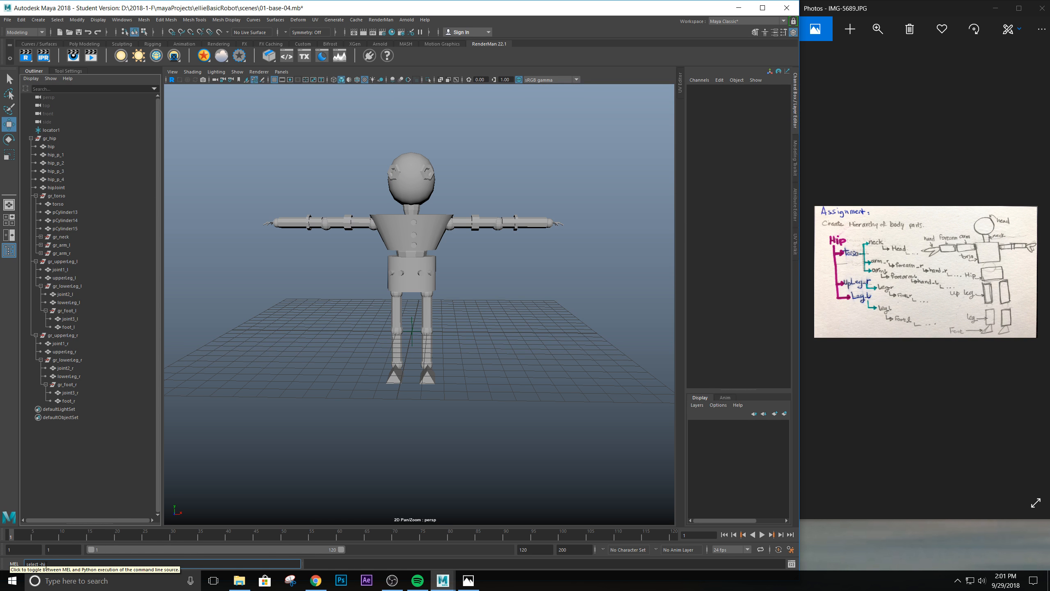
left_click(43, 139)
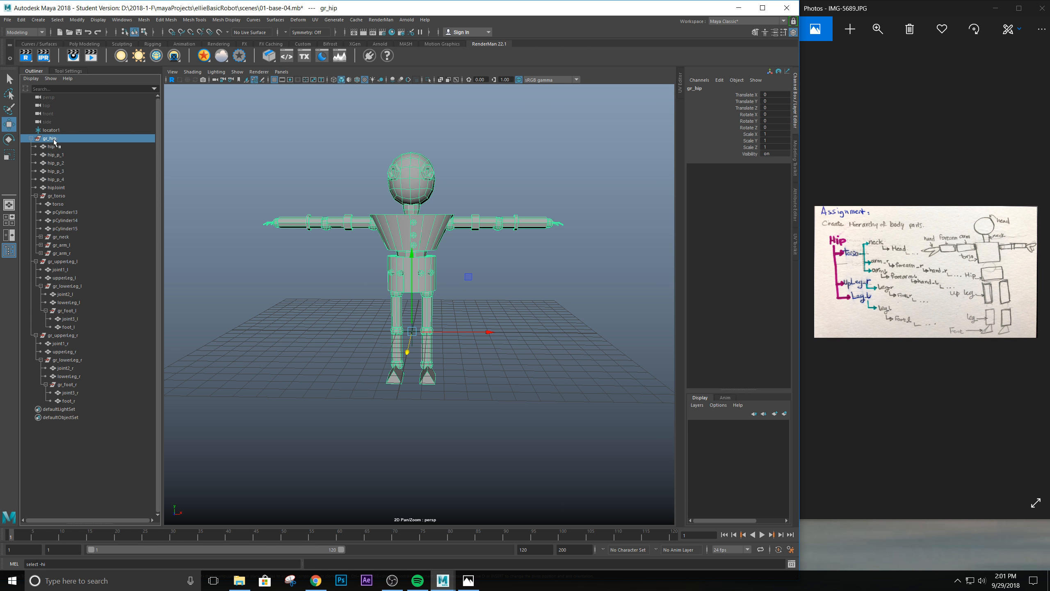
left_click(46, 563)
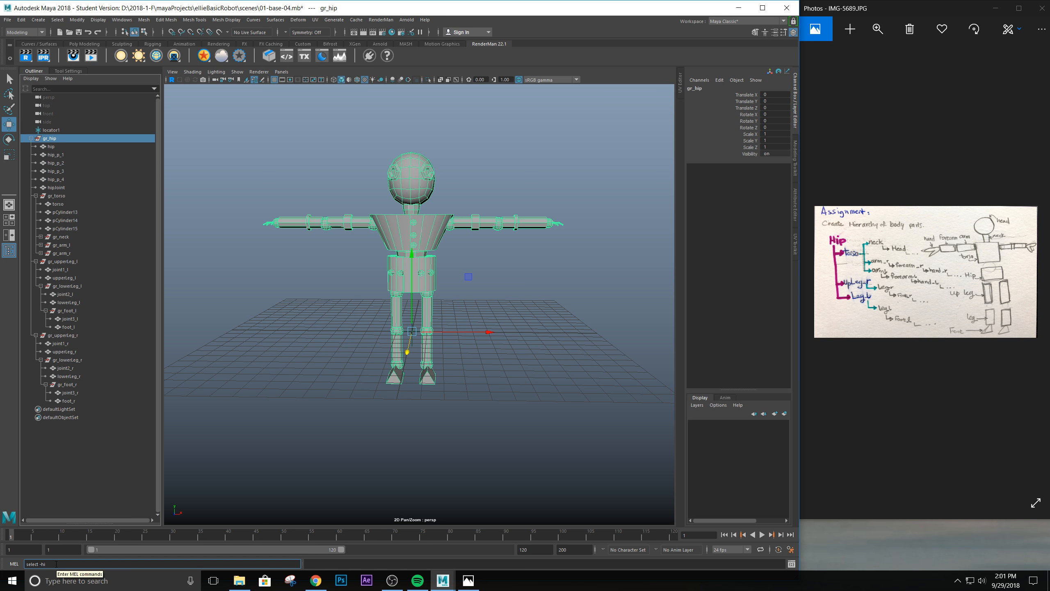
key("Return")
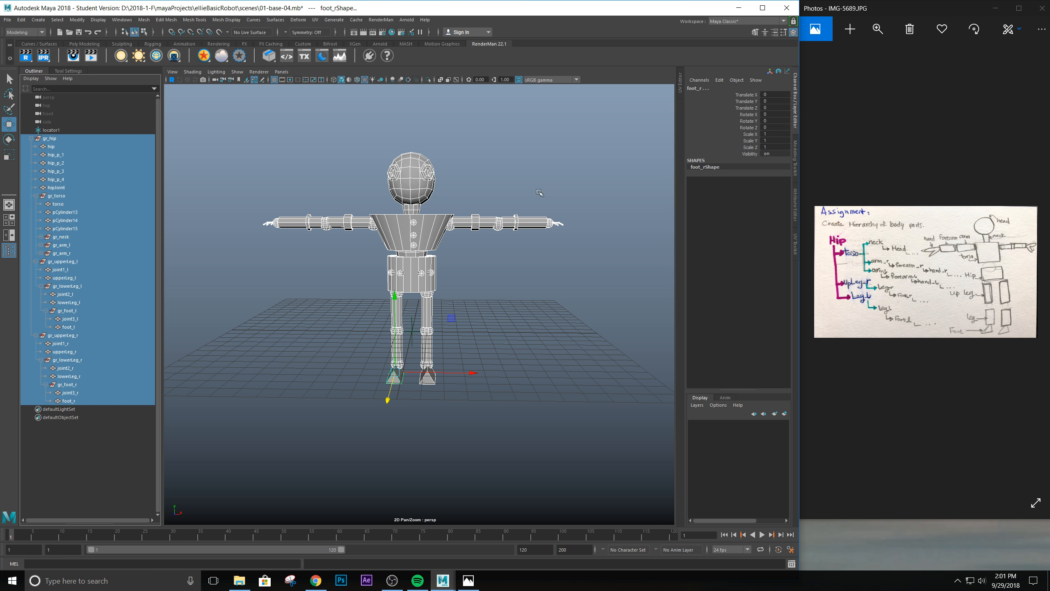
Reset the Freeze Transformations options to defaults and freeze translate, rotate and scale on the selected gr_hip hierarchy.
left_click(81, 19)
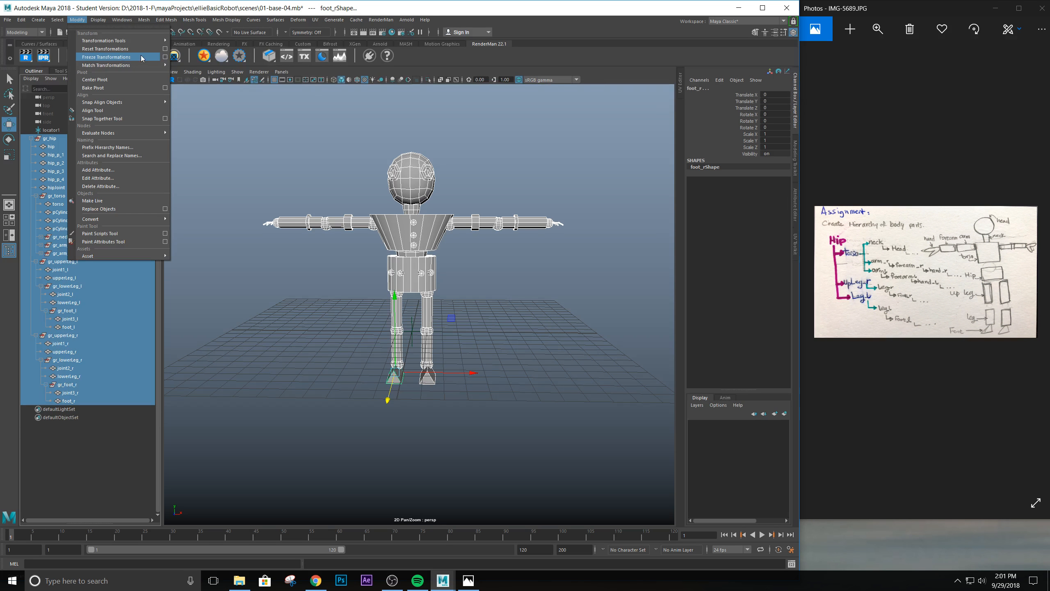
left_click(166, 57)
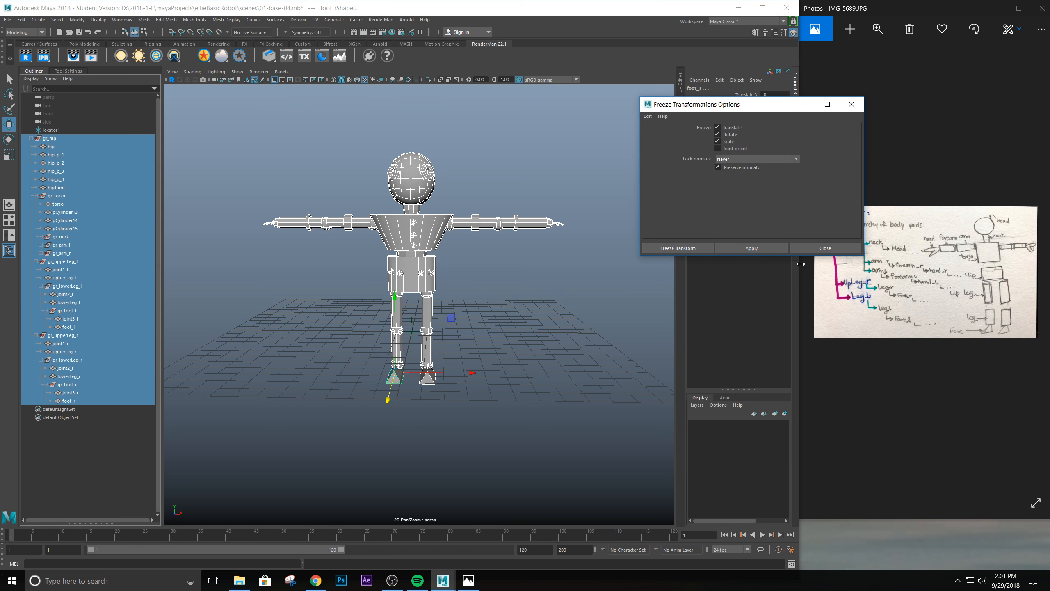
left_click(648, 116)
left_click(662, 137)
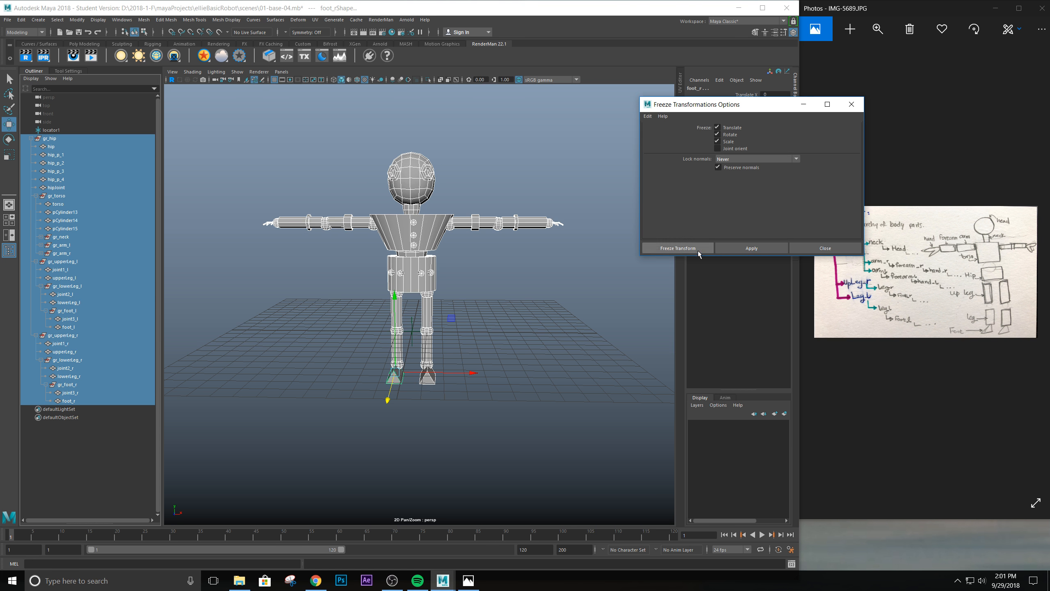
left_click(728, 248)
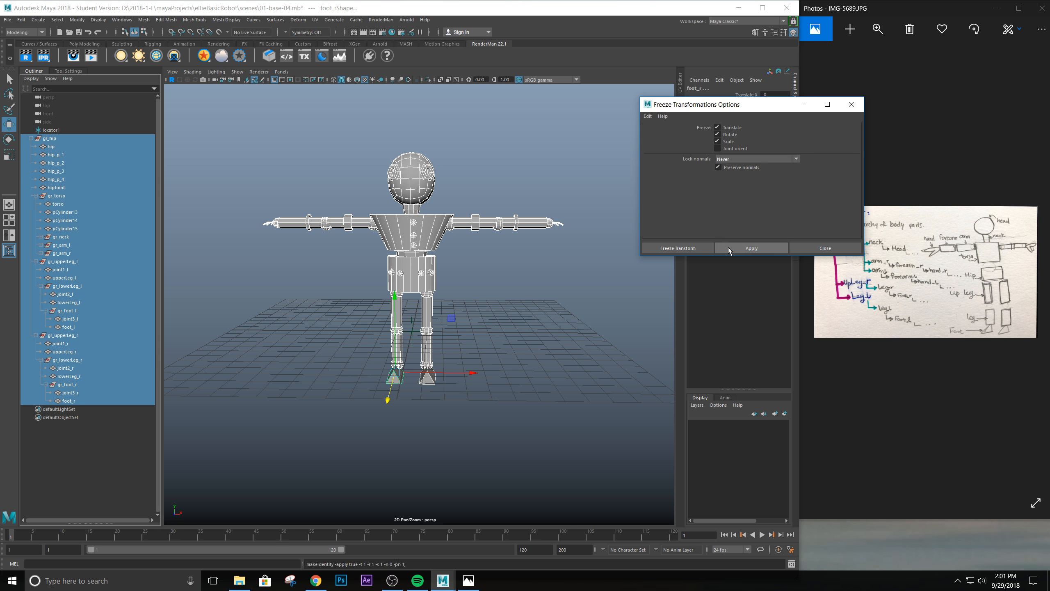
Close the Freeze Transformations options and clear the selection of the robot hierarchy.
left_click(854, 107)
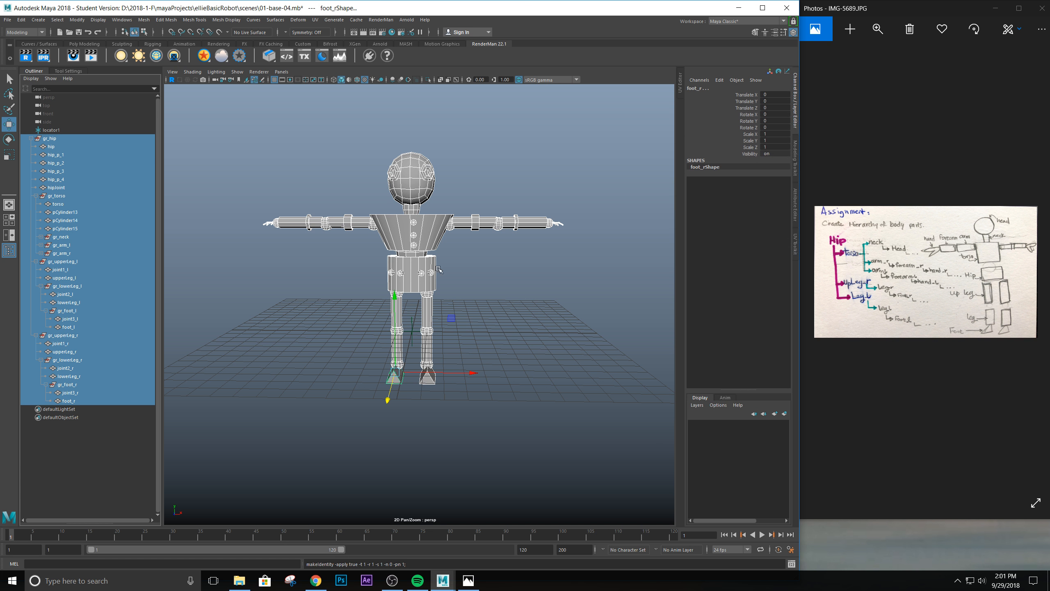
scroll(505, 392, "down", 4)
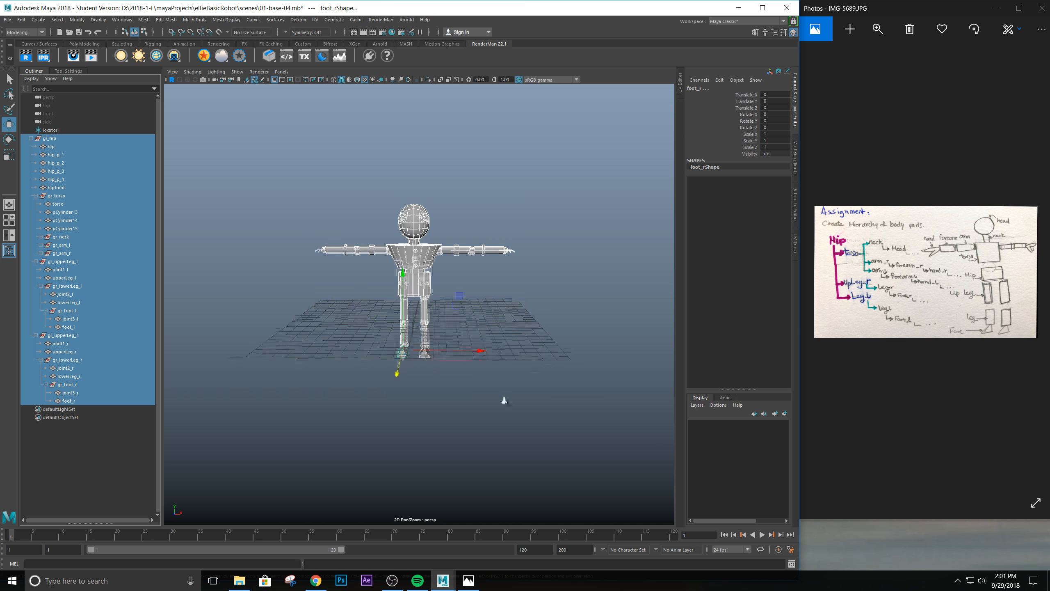
scroll(505, 399, "up", 6)
mouse_move(540, 330)
left_mouse_down("alt")
mouse_move(506, 339)
mouse_move(526, 340)
left_mouse_up("alt")
scroll(526, 340, "down", 5)
scroll(525, 339, "up", 6)
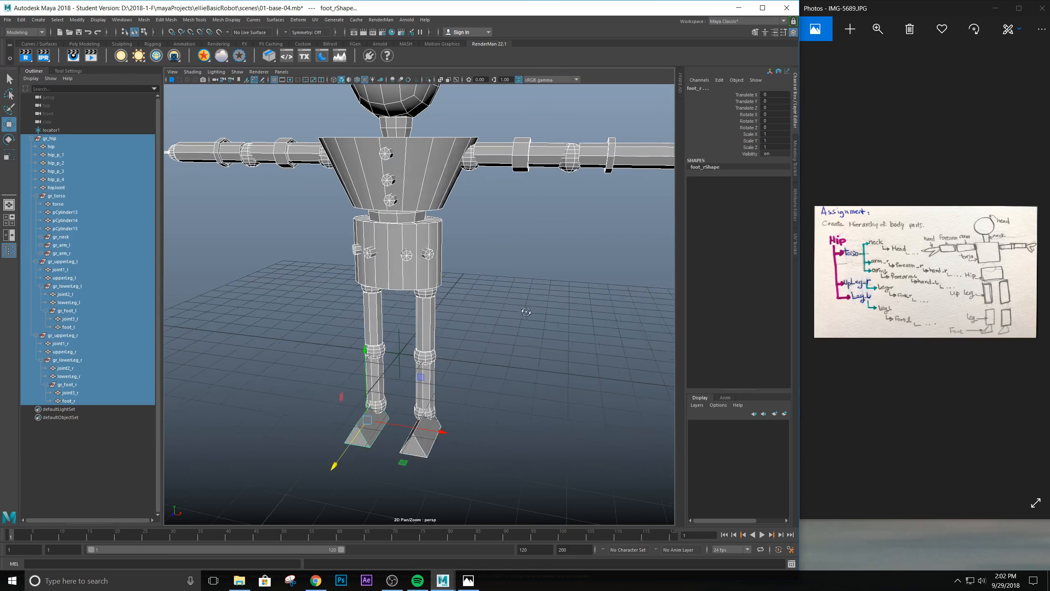
scroll(529, 313, "down", 4)
scroll(520, 272, "up", 2)
middle_click_drag(520, 272, 513, 345, "alt")
left_click_drag(513, 344, 498, 341, "alt")
left_click(505, 315)
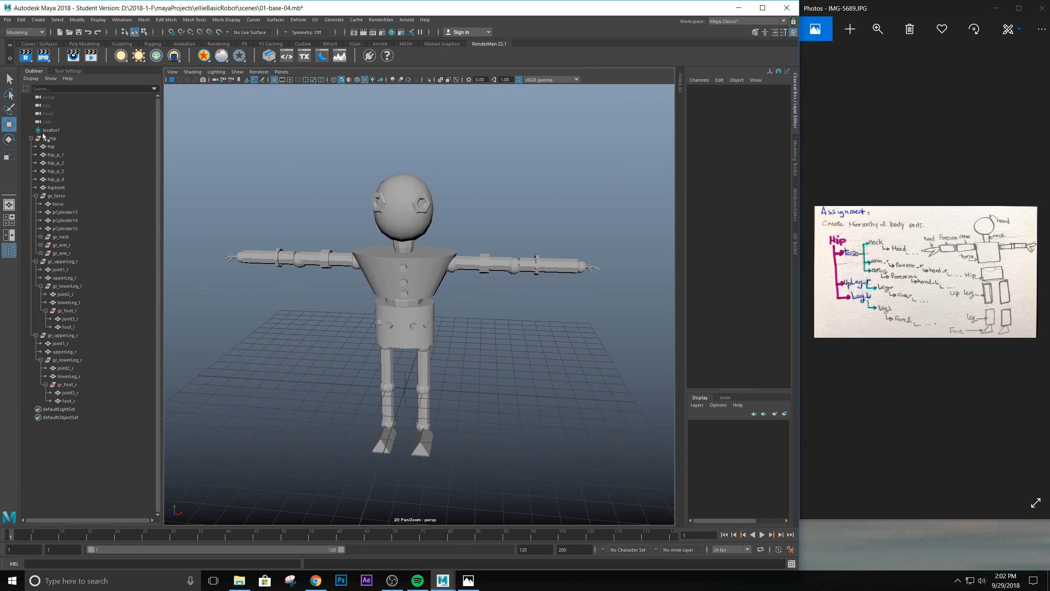
Rotate gr_torso forward about the X axis by about 33 degrees to test the frozen group.
left_click(57, 196)
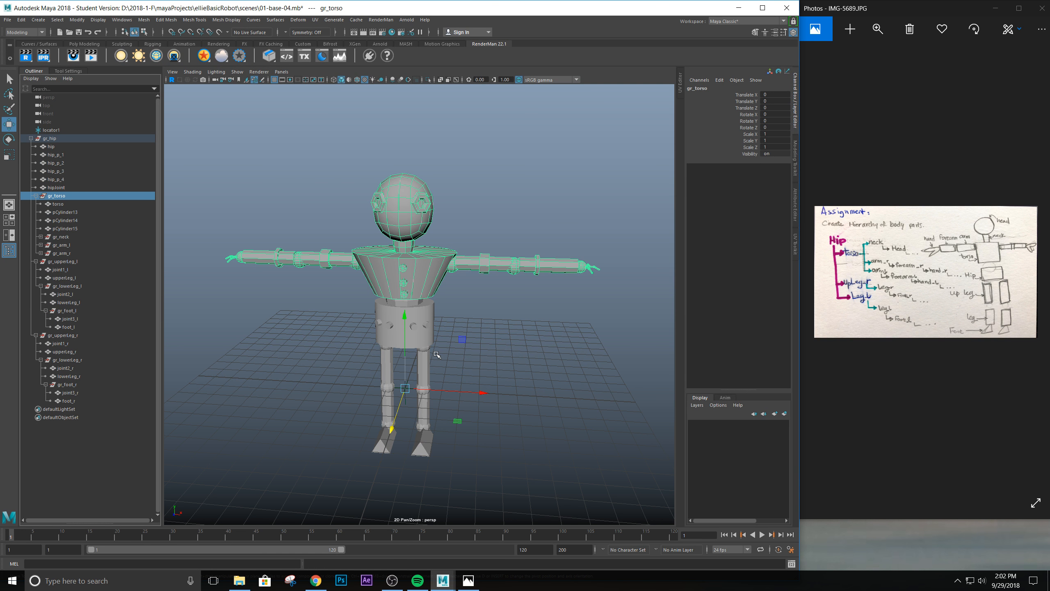
key("e")
left_click_drag(405, 336, 389, 361)
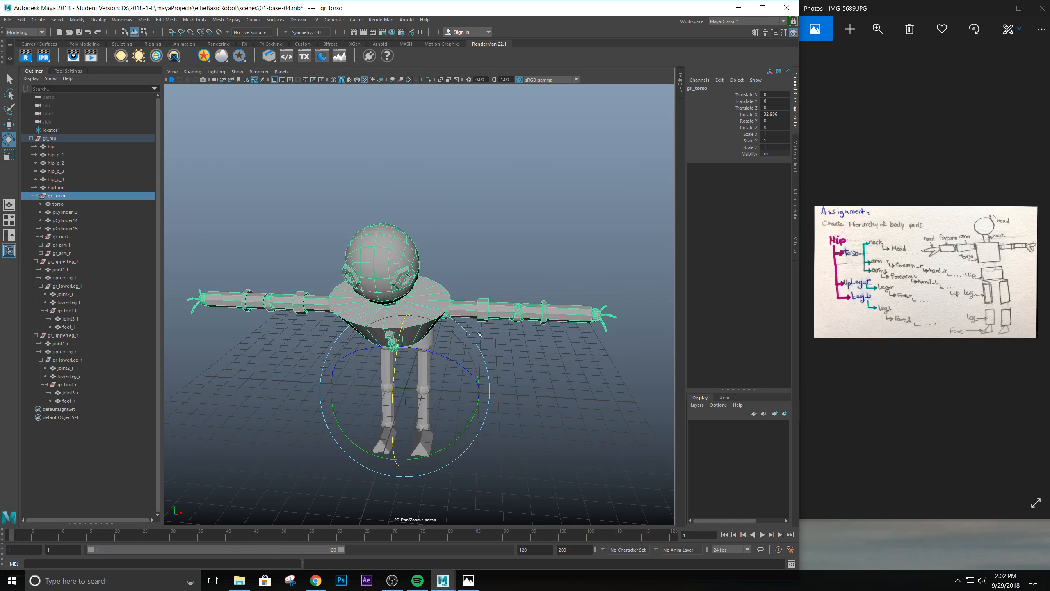
left_click_drag(478, 333, 665, 90, "alt")
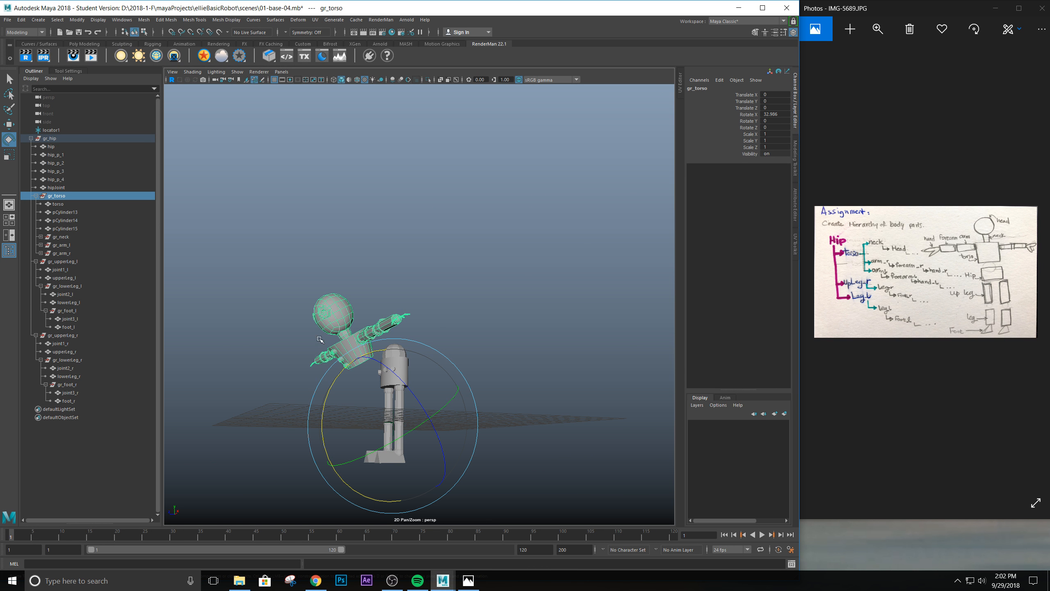
Set all translate and rotate channels of gr_torso to 0 together.
double_click(773, 114)
left_click(751, 96)
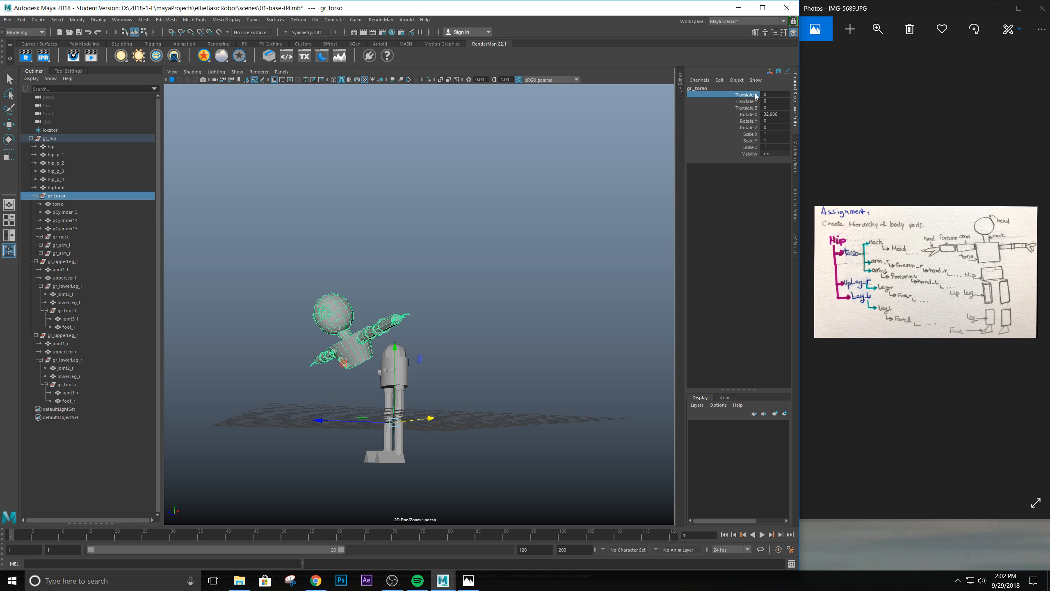
left_click_drag(755, 89, 755, 129)
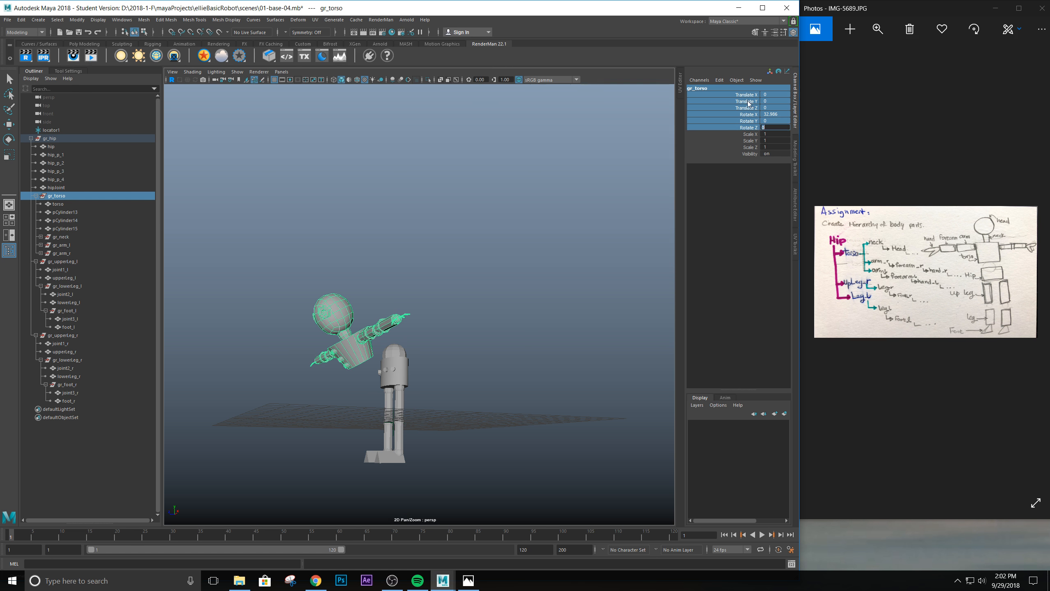
left_click(657, 148)
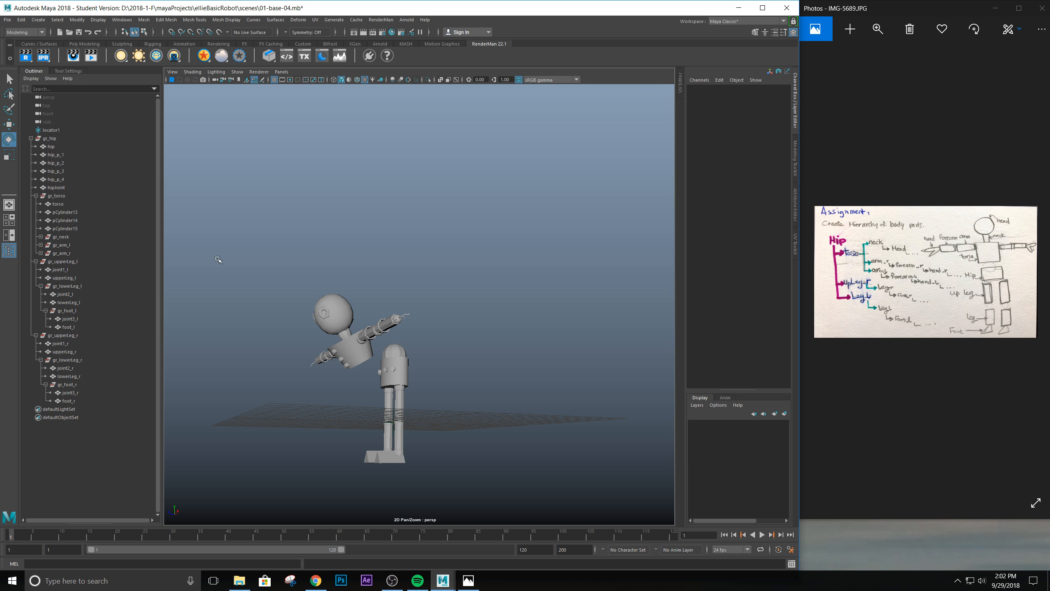
left_click(53, 196)
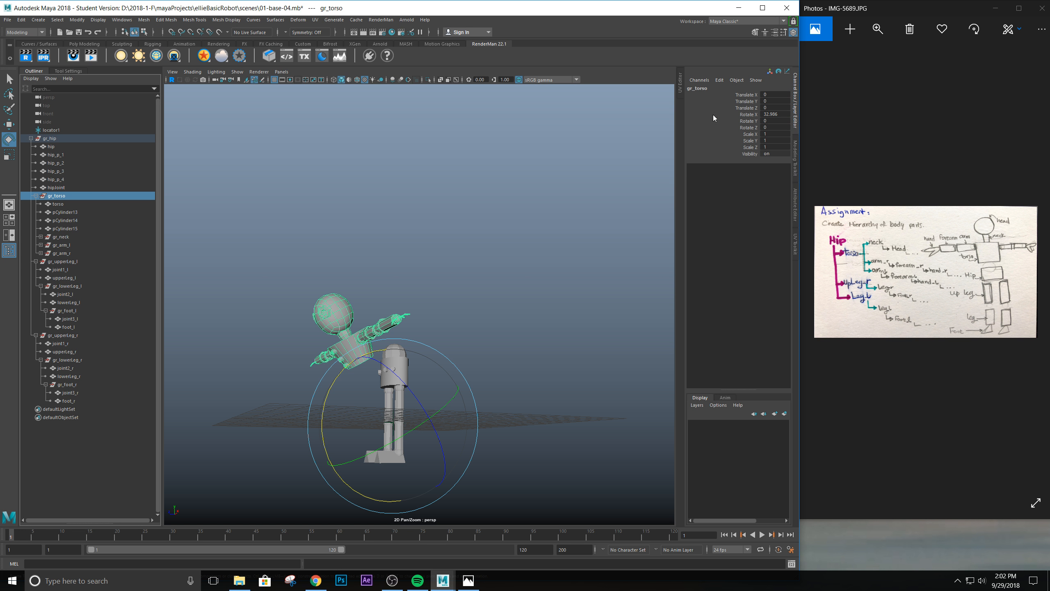
left_click_drag(776, 94, 777, 127)
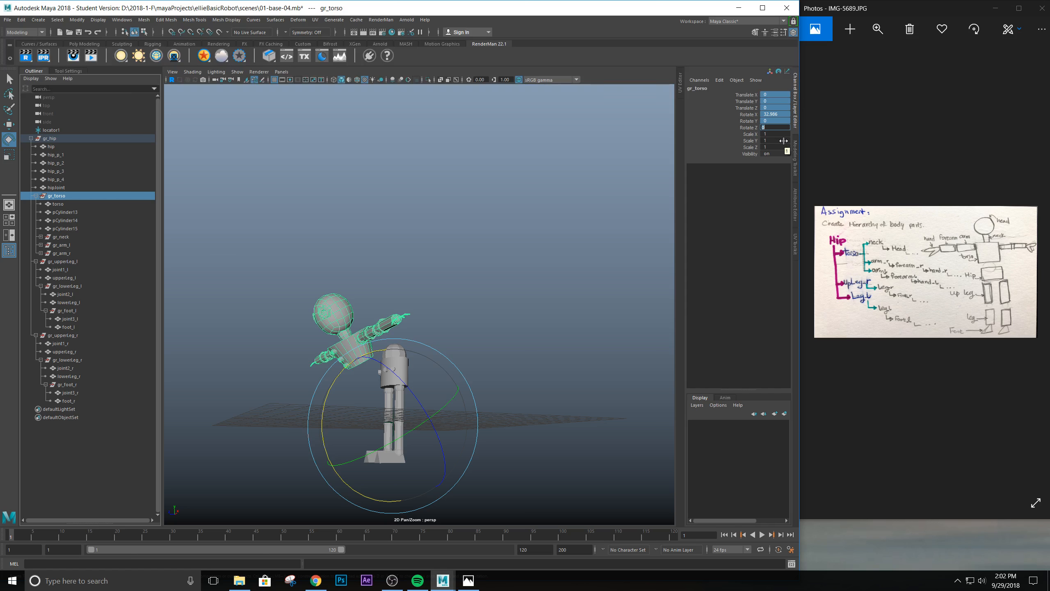
key("Return")
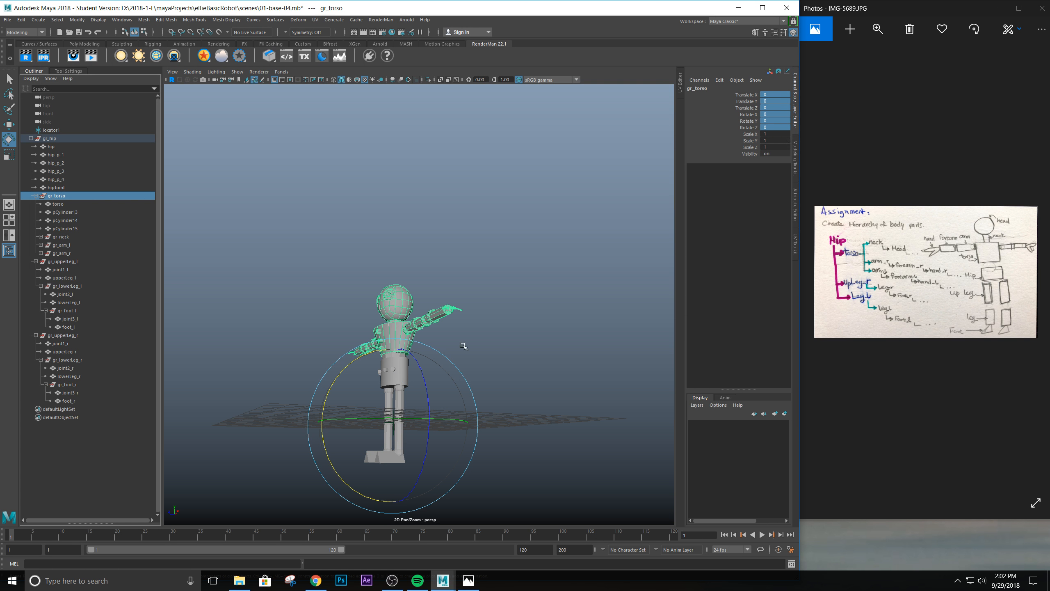
Examine the robot's torso, head, arms and legs from several angles with gr_torso back in its rest pose.
left_click_drag(464, 347, 510, 264, "alt")
left_click_drag(444, 321, 476, 296, "alt")
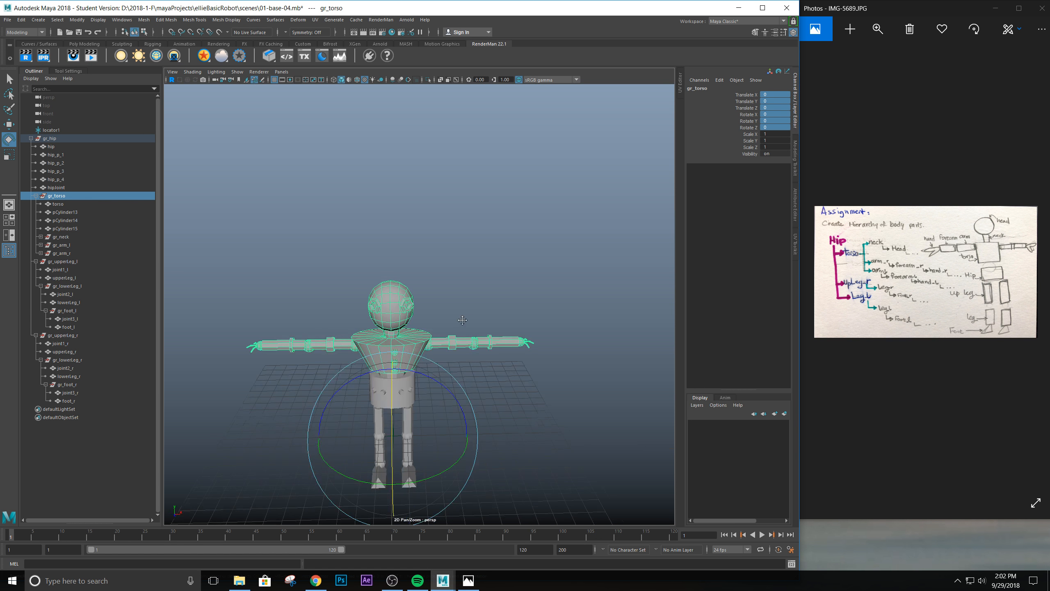
middle_click_drag(463, 320, 502, 209, "alt")
left_click_drag(494, 248, 478, 230, "alt")
scroll(478, 231, "down", 5)
scroll(478, 231, "up", 8)
middle_click_drag(478, 231, 454, 304, "alt")
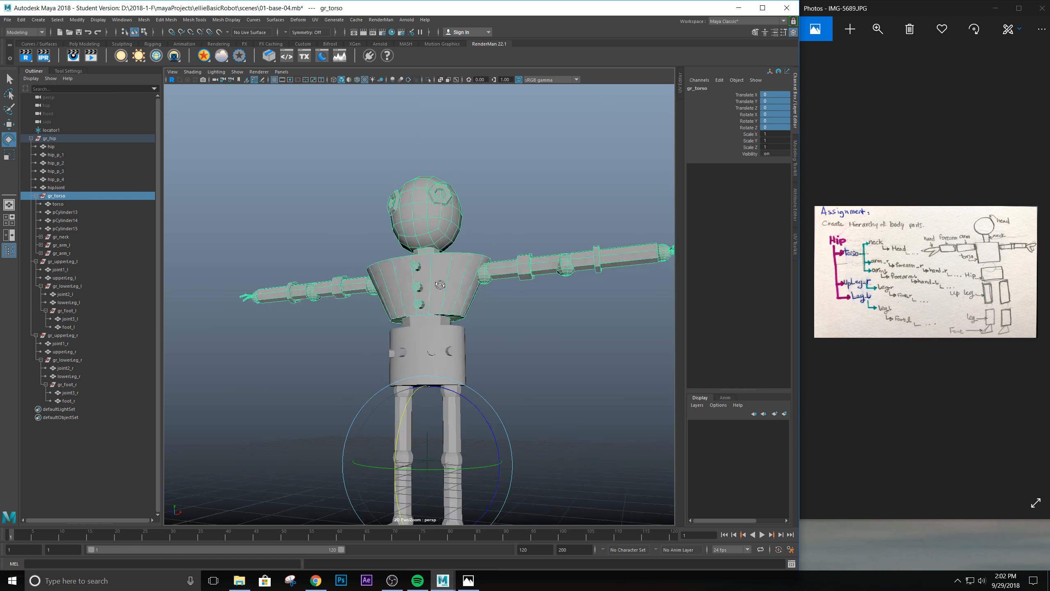
left_click_drag(454, 304, 504, 275, "alt")
scroll(506, 276, "up", 7)
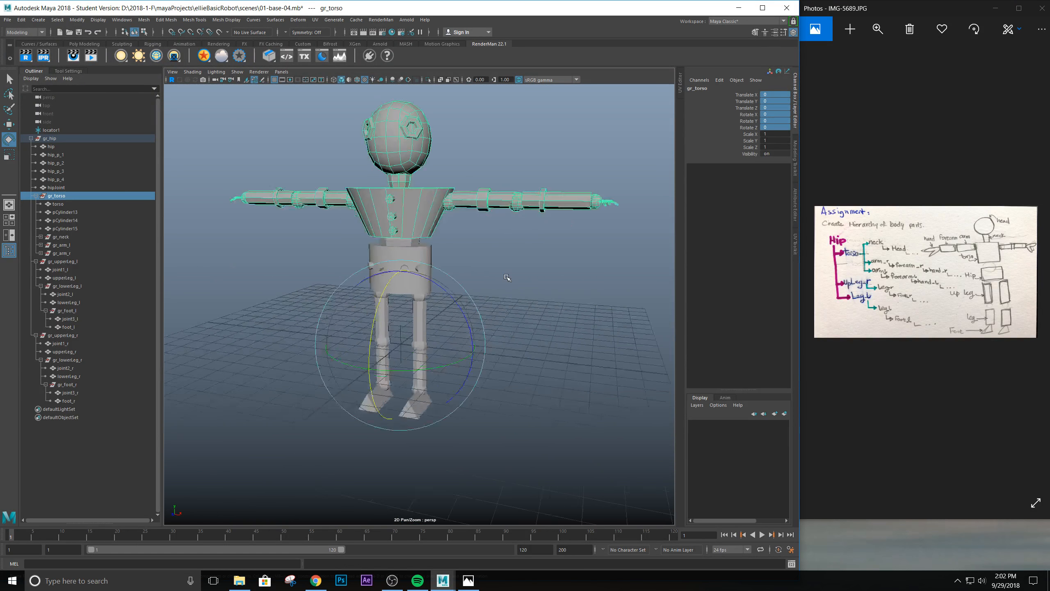
middle_click_drag(523, 209, 505, 284, "alt")
left_click_drag(473, 301, 460, 277, "alt")
scroll(461, 273, "down", 4)
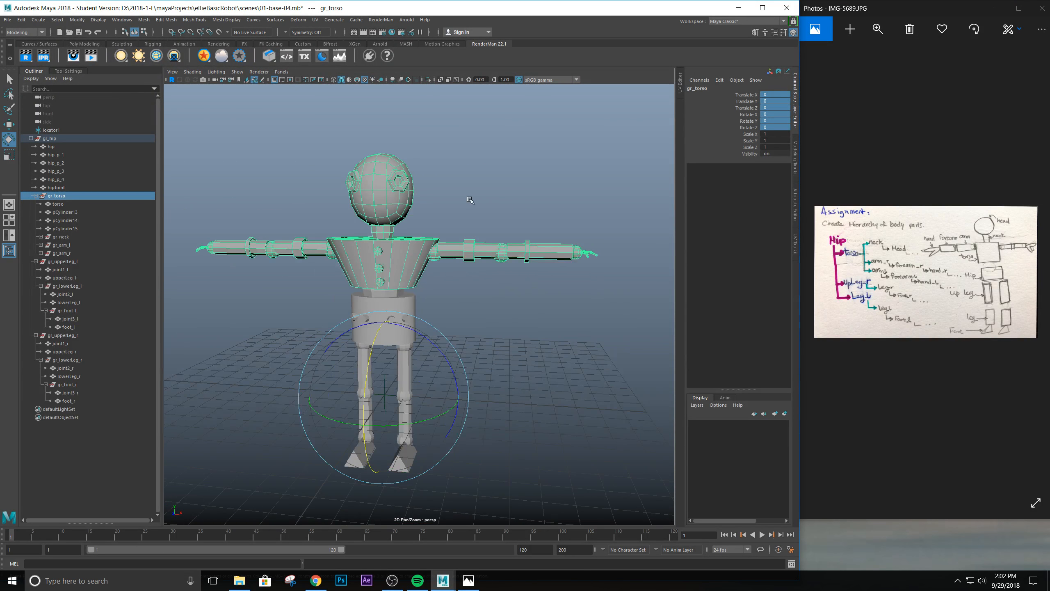
left_click_drag(471, 199, 463, 230, "alt")
scroll(534, 250, "up", 4)
left_click_drag(535, 250, 553, 265, "alt")
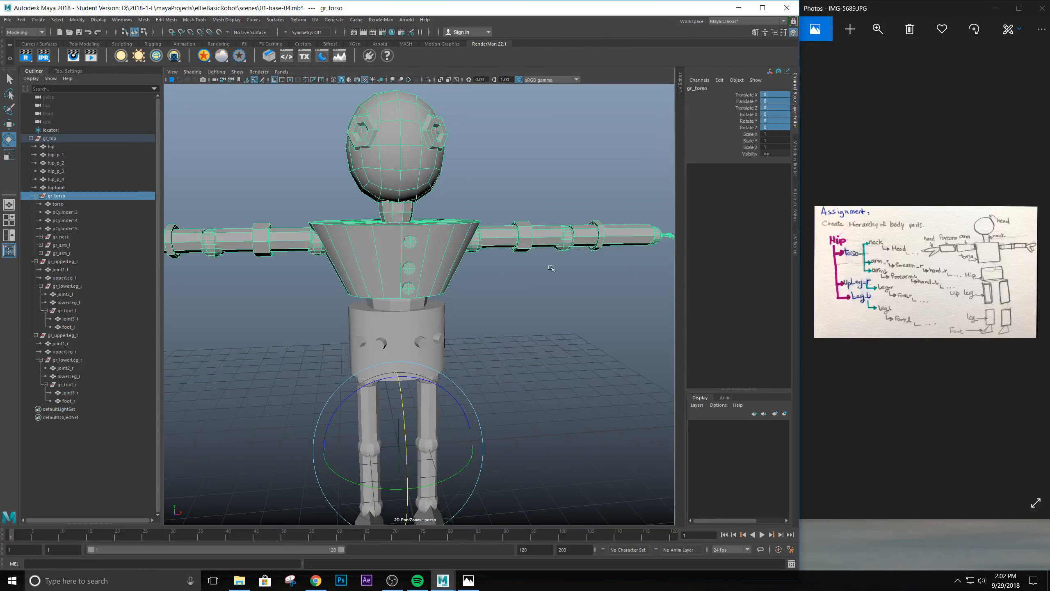
Collapse the gr_torso, gr_upperLeg_l and gr_upperLeg_r groups beneath gr_hip.
left_click(36, 196)
left_click(36, 196)
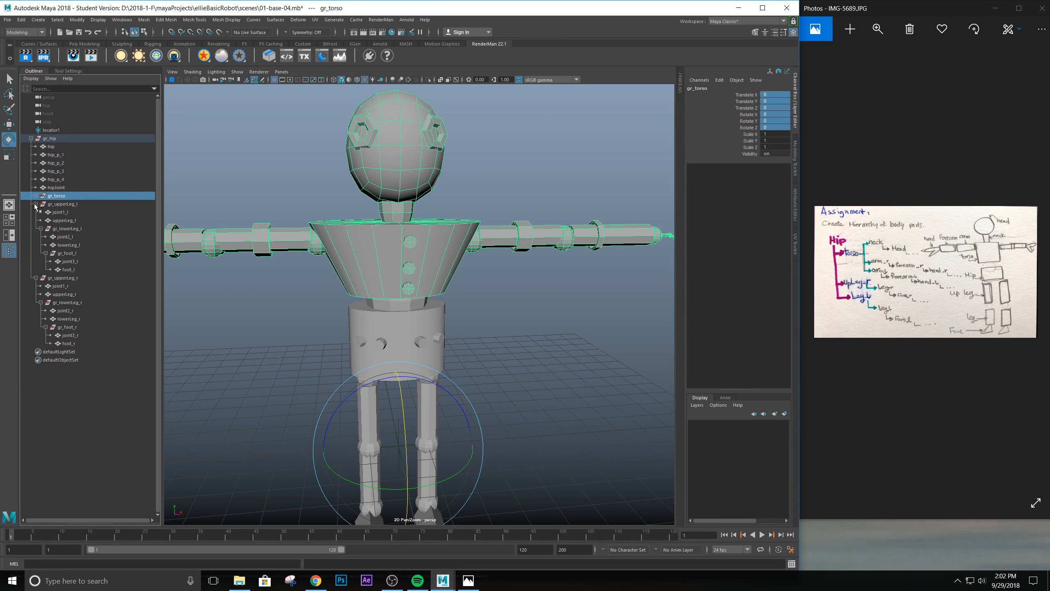
left_click(36, 203)
left_click(36, 212)
scroll(460, 212, "down", 5)
scroll(460, 212, "up", 6)
left_click_drag(461, 214, 391, 231, "alt")
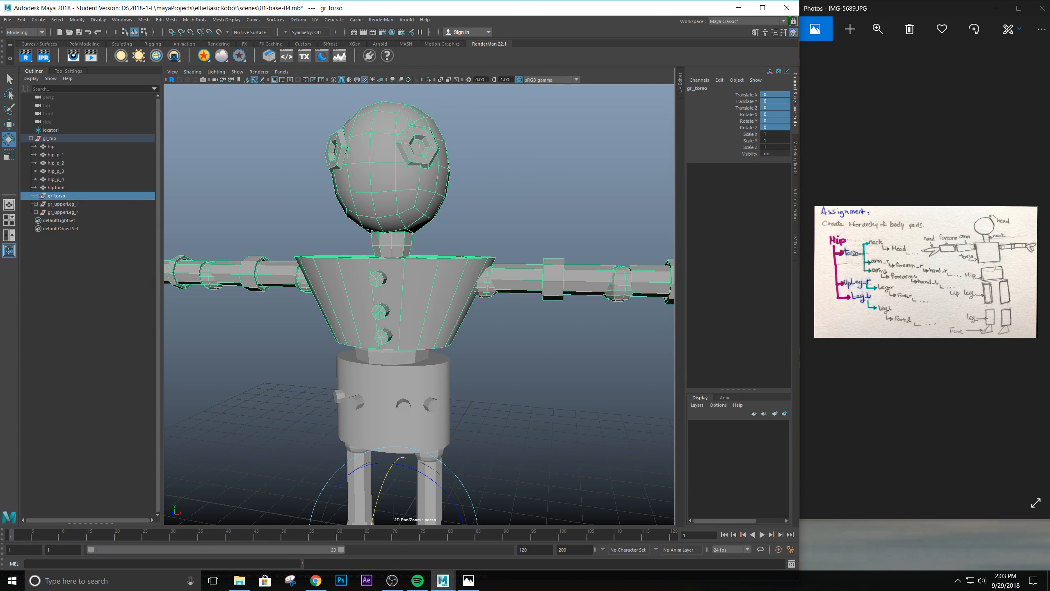